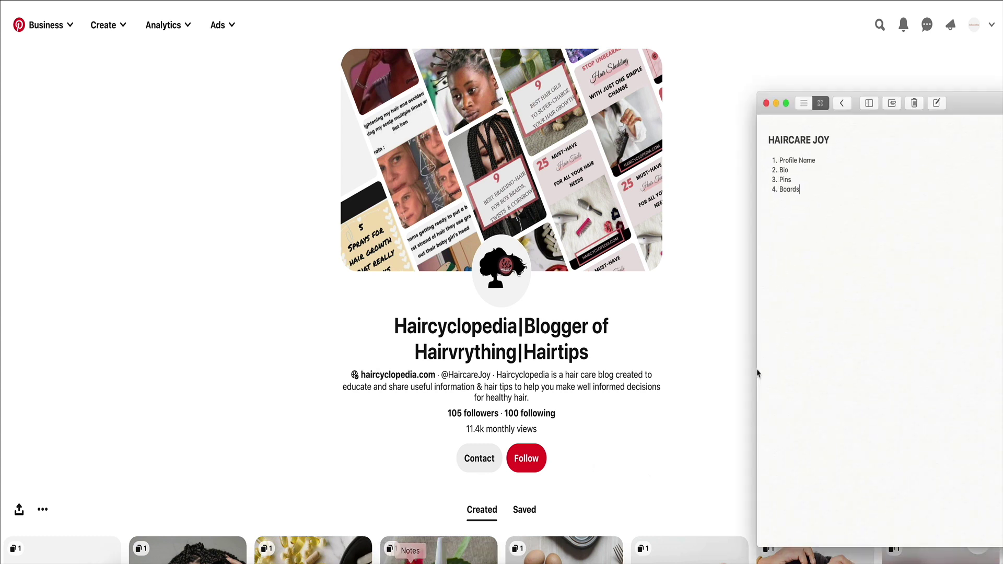
# - Put the review notes out of the way and highlight the full profile name on the Haircyclopedia Pinterest profile
pyautogui.moveTo(964, 104); pyautogui.dragTo(978, 106)
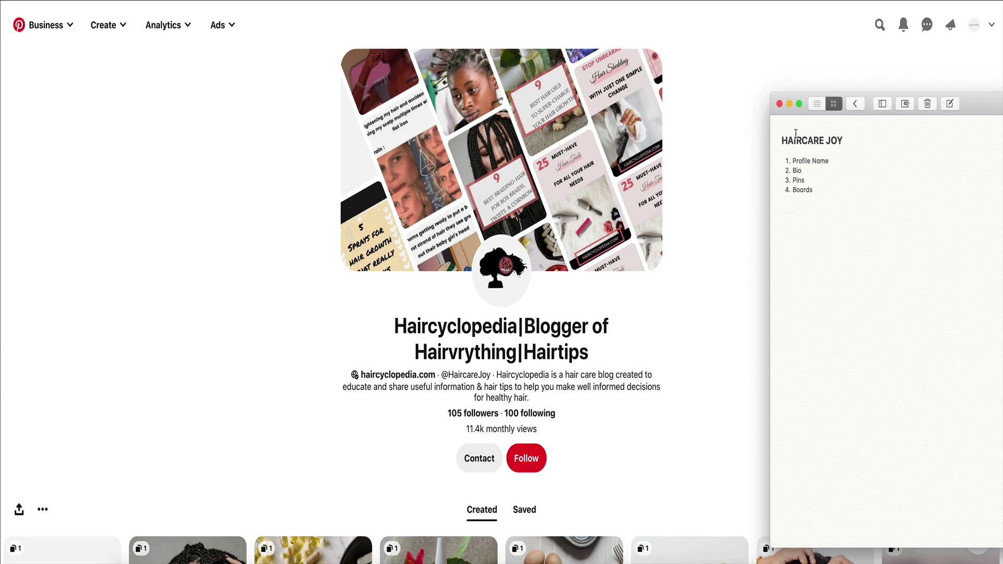
pyautogui.click(789, 104)
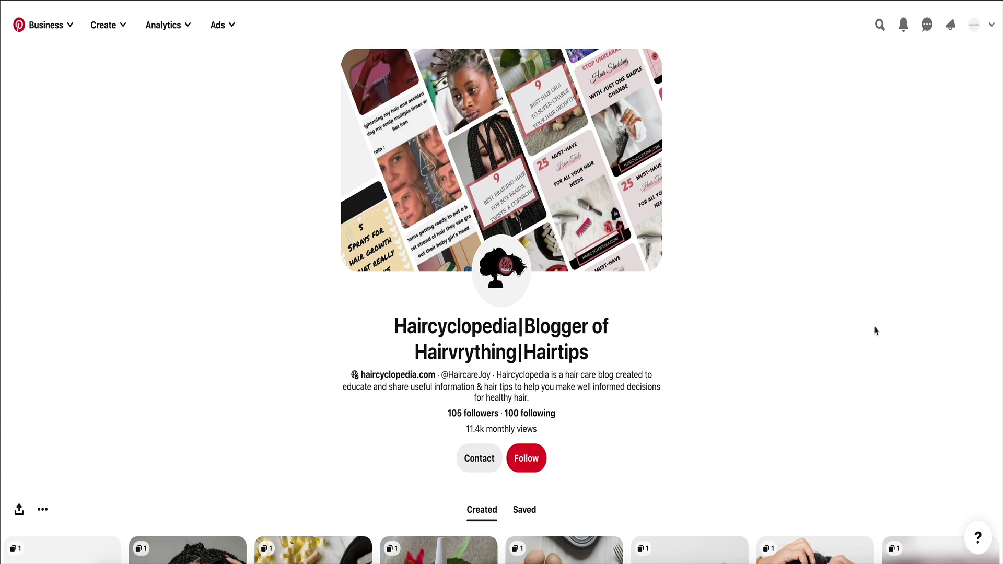
pyautogui.scroll(-3, 877, 331)
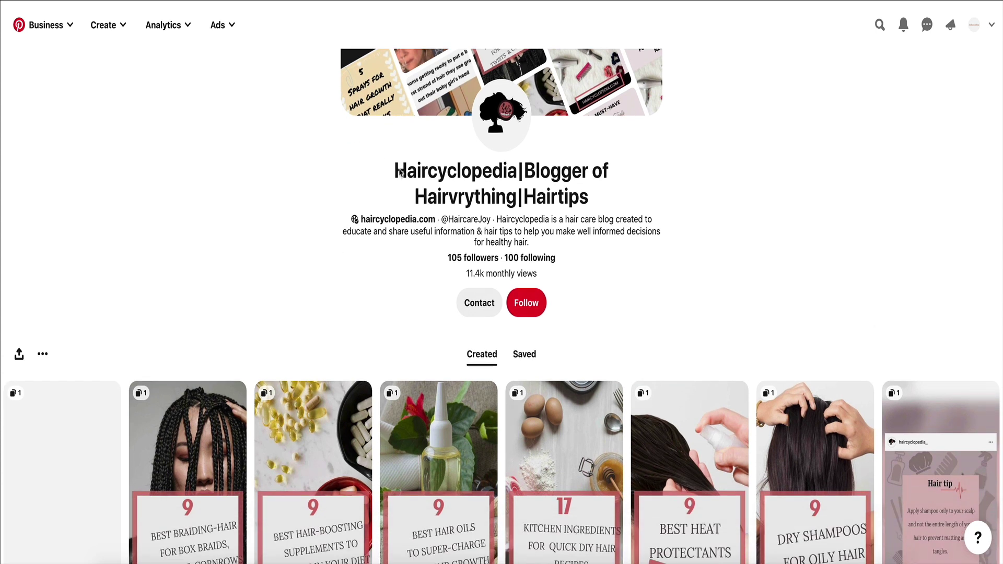
pyautogui.moveTo(590, 202); pyautogui.dragTo(400, 170)
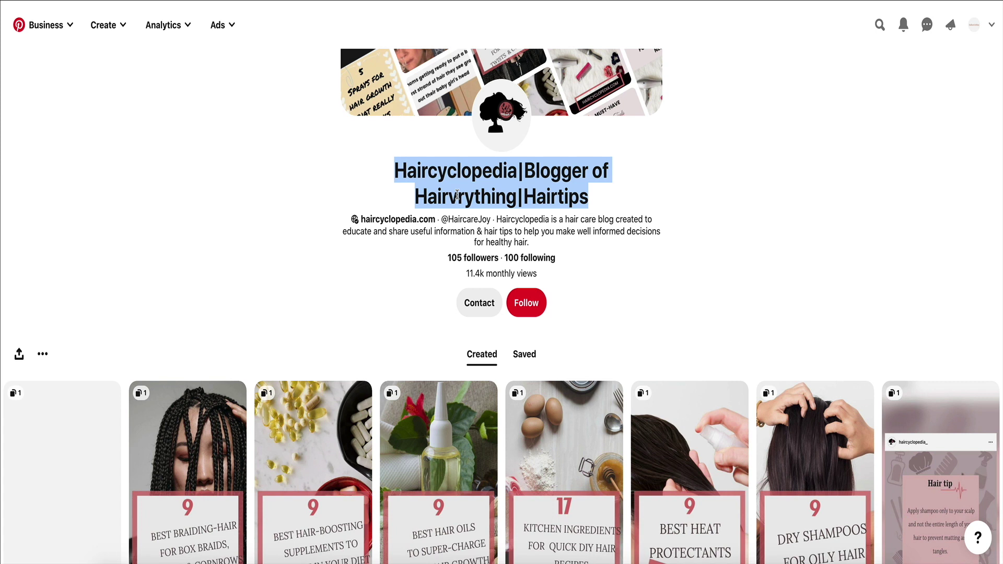
# - Open haircyclopedia.com from the profile and look through the blog posts on its homepage
pyautogui.click(416, 223)
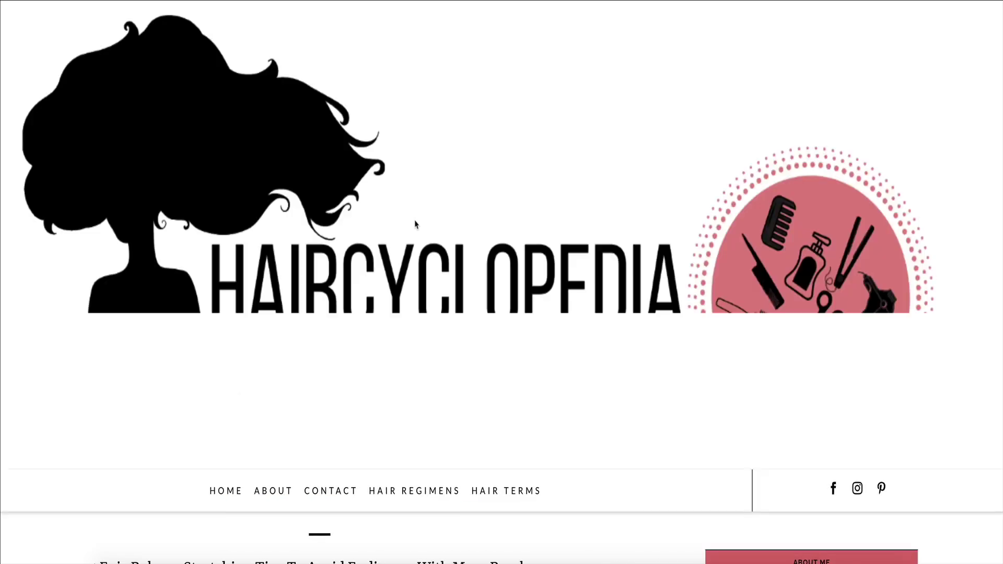
pyautogui.scroll(-5, 552, 310)
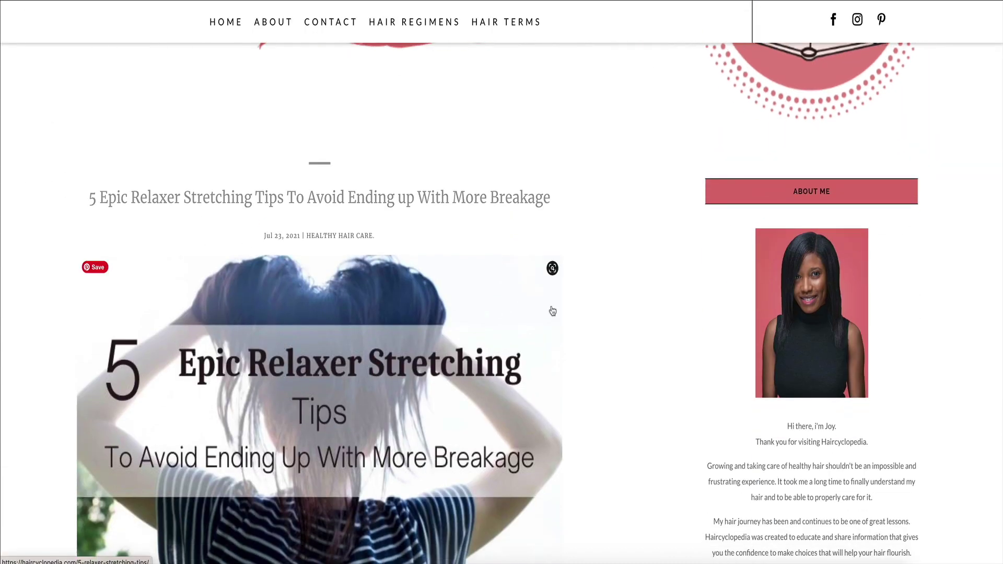
pyautogui.scroll(-5, 552, 311)
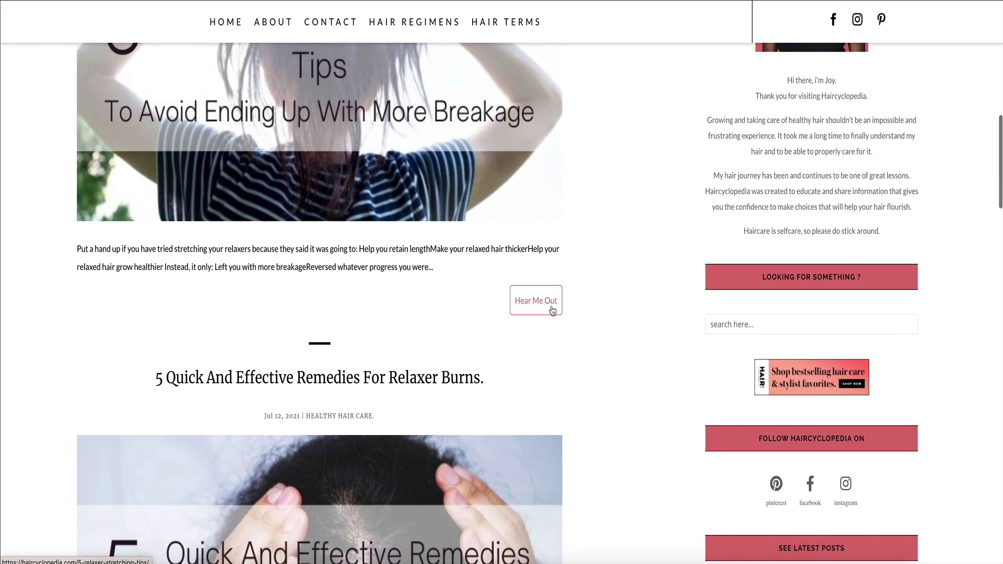
pyautogui.scroll(-3, 552, 311)
pyautogui.scroll(-10, 553, 311)
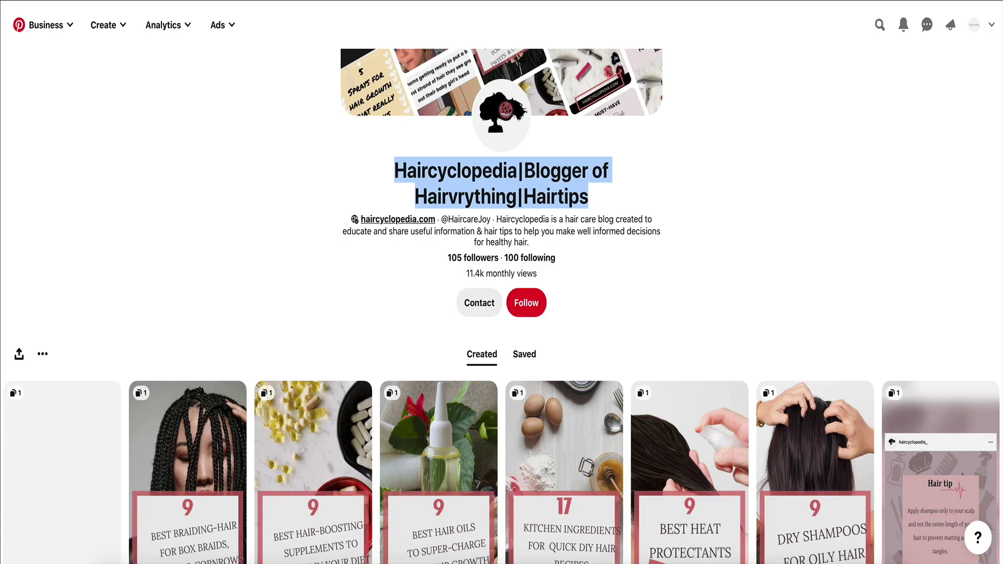
# - Back on the Haircyclopedia Pinterest profile, highlight only the word "Haircyclopedia" in the profile name
pyautogui.click(421, 166)
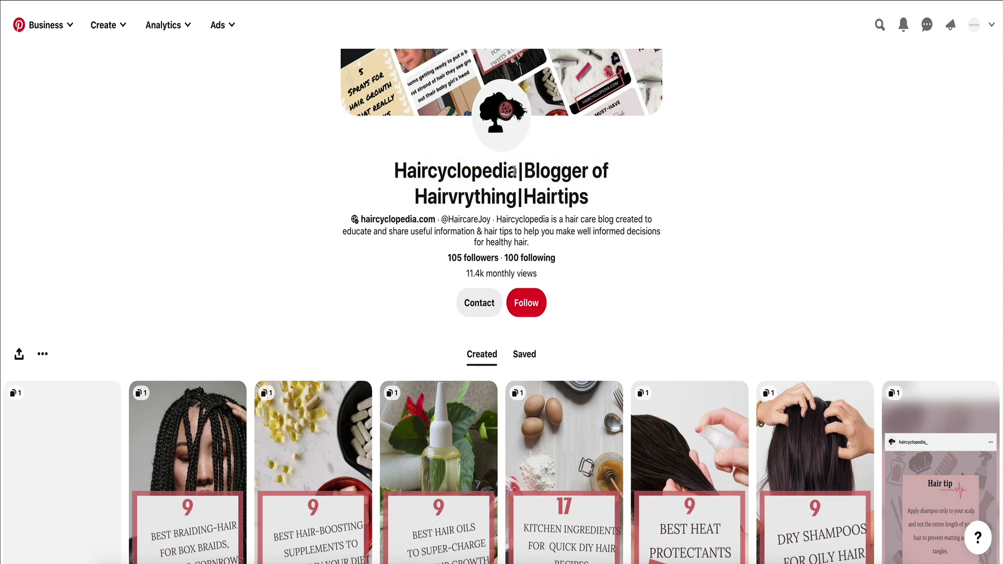
pyautogui.moveTo(516, 170); pyautogui.dragTo(396, 173)
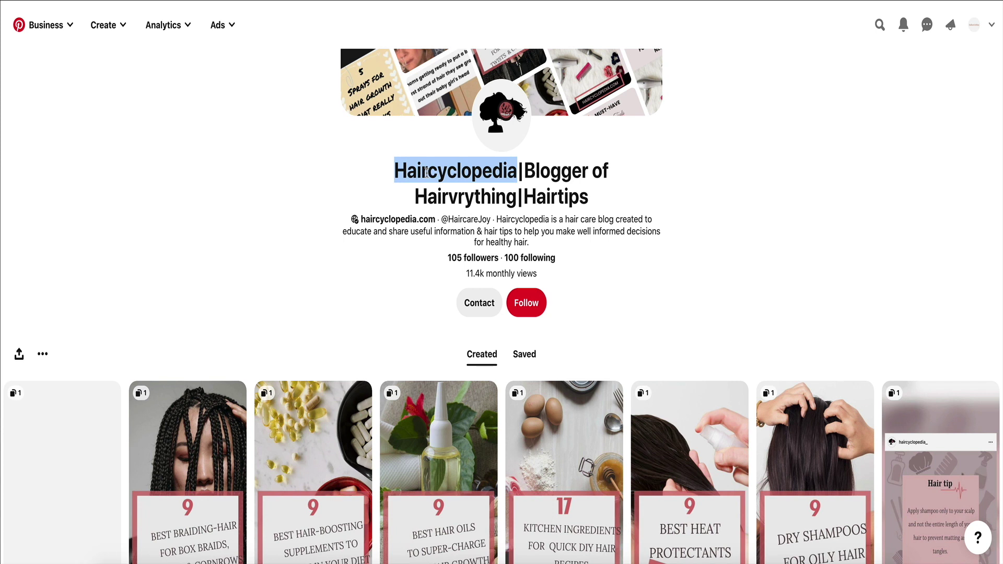
pyautogui.moveTo(516, 170); pyautogui.dragTo(395, 170)
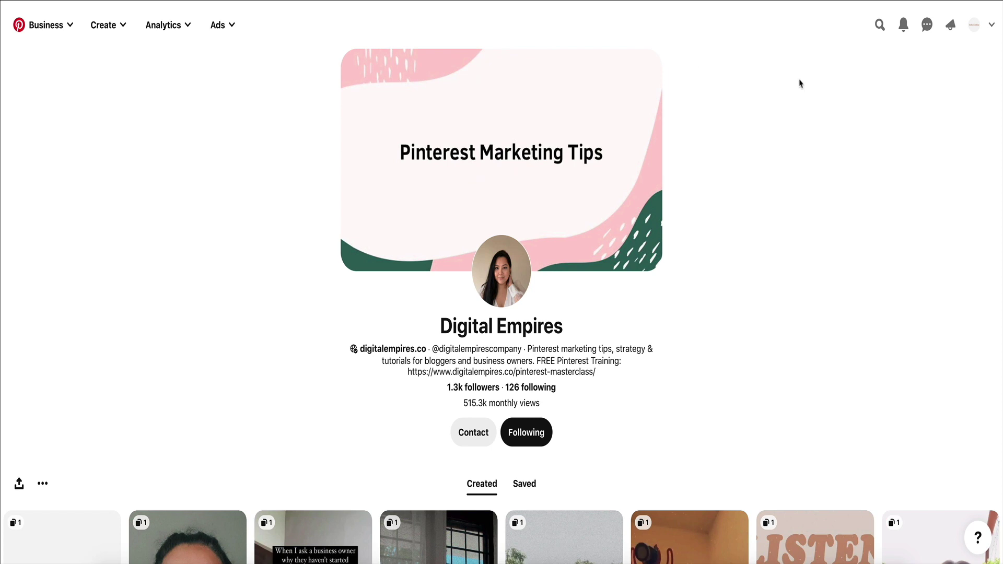
# - From the Digital Empires profile page, search Pinterest for the suggested phrase "hair tips and tricks"
pyautogui.click(880, 29)
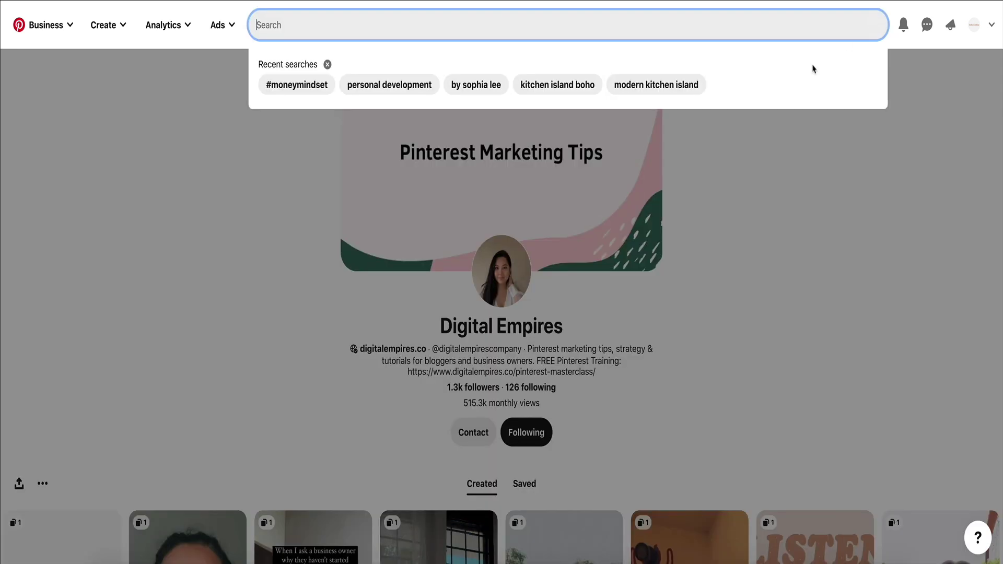
pyautogui.write('hair tips')
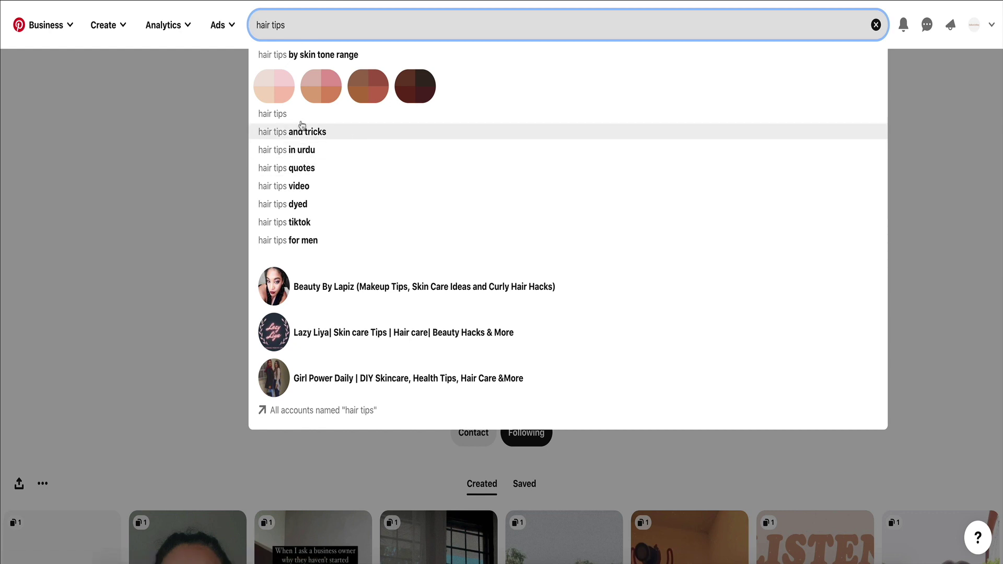
pyautogui.click(312, 134)
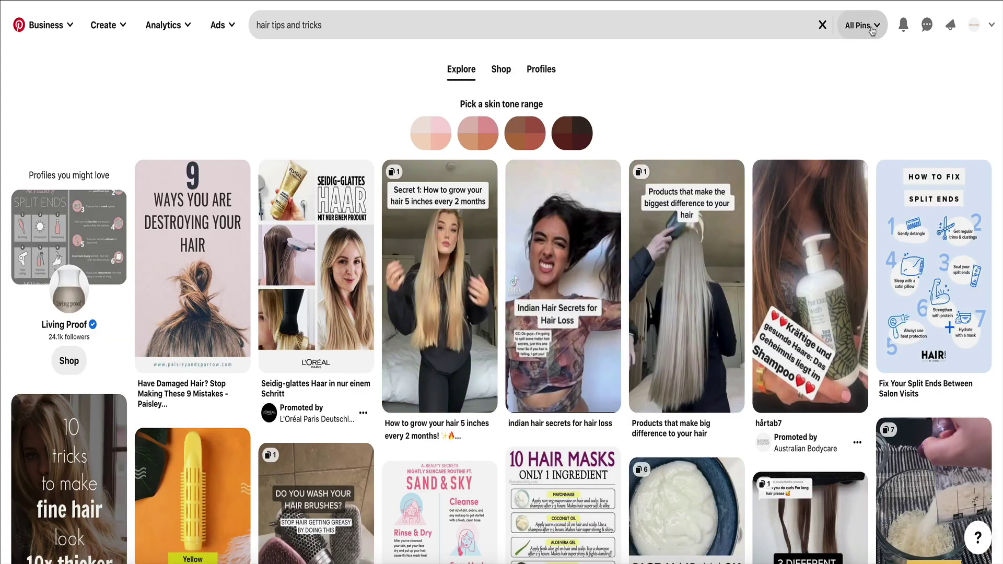
# - Limit the search results to People and open the FreeTheRoots profile to view its name
pyautogui.click(873, 28)
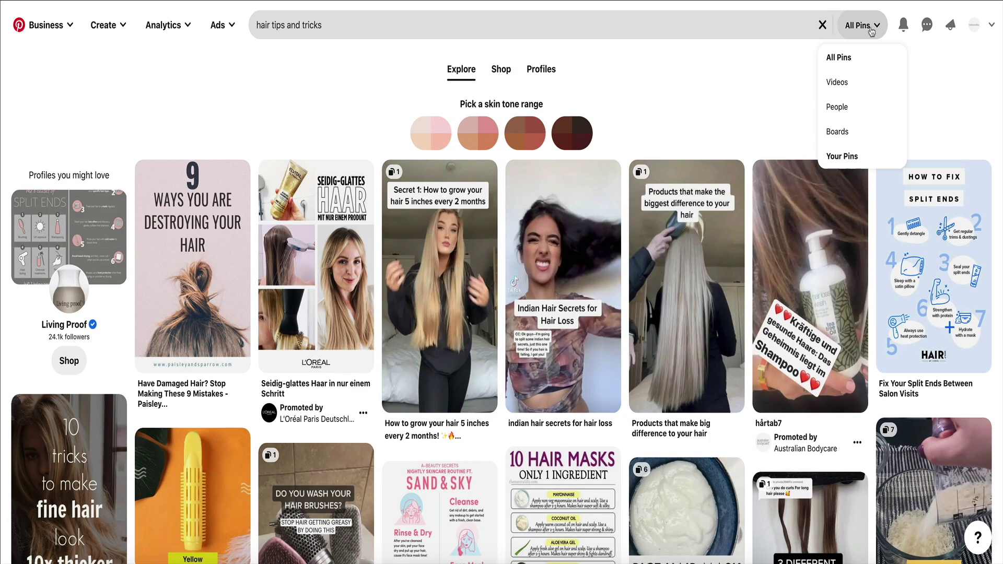
pyautogui.click(838, 110)
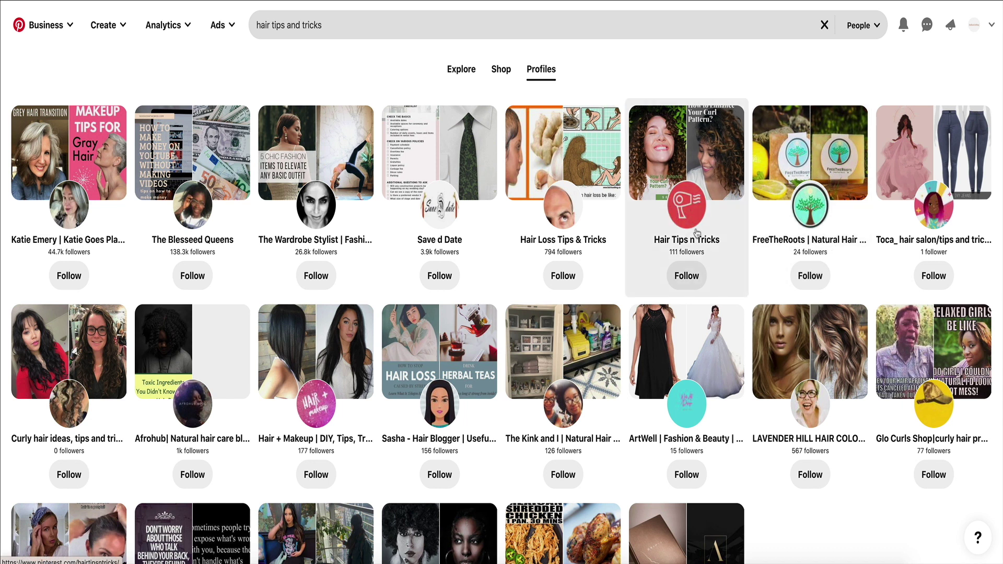
pyautogui.click(840, 224)
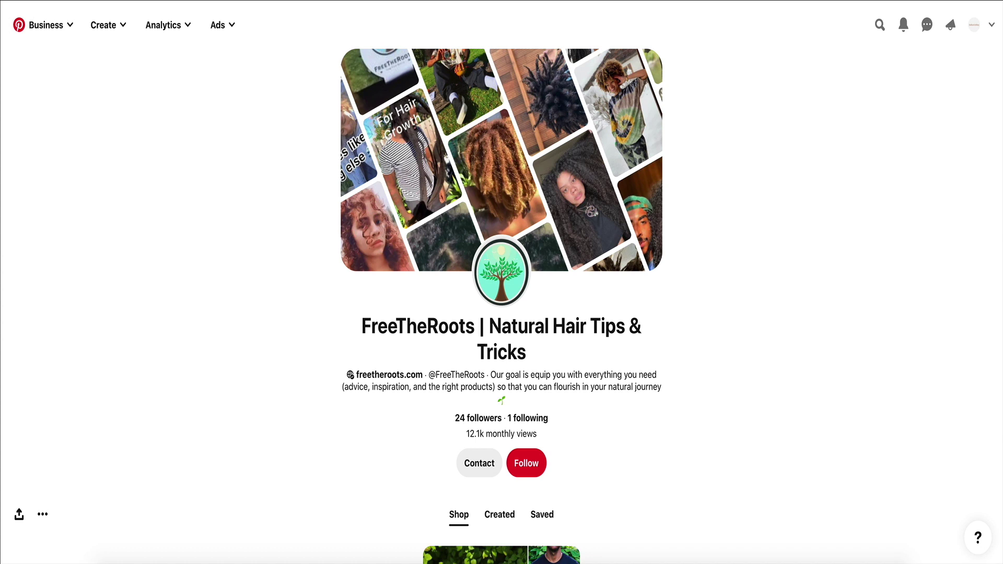
# - Return to the people results and replace the search query with "hair tips for" to view the suggested keywords
pyautogui.hotkey('alt', 'Left')
pyautogui.moveTo(335, 25); pyautogui.dragTo(258, 21)
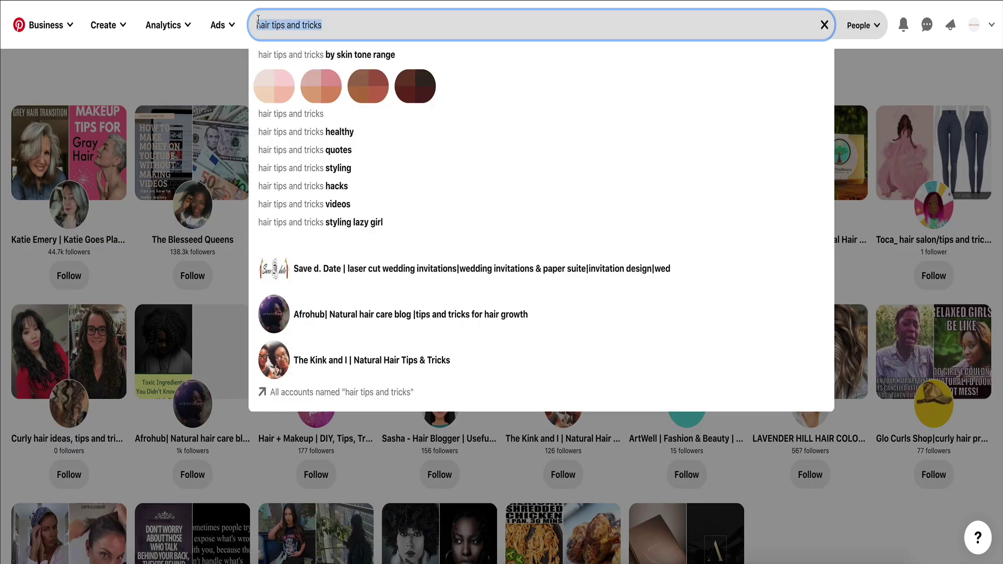
pyautogui.write('hair')
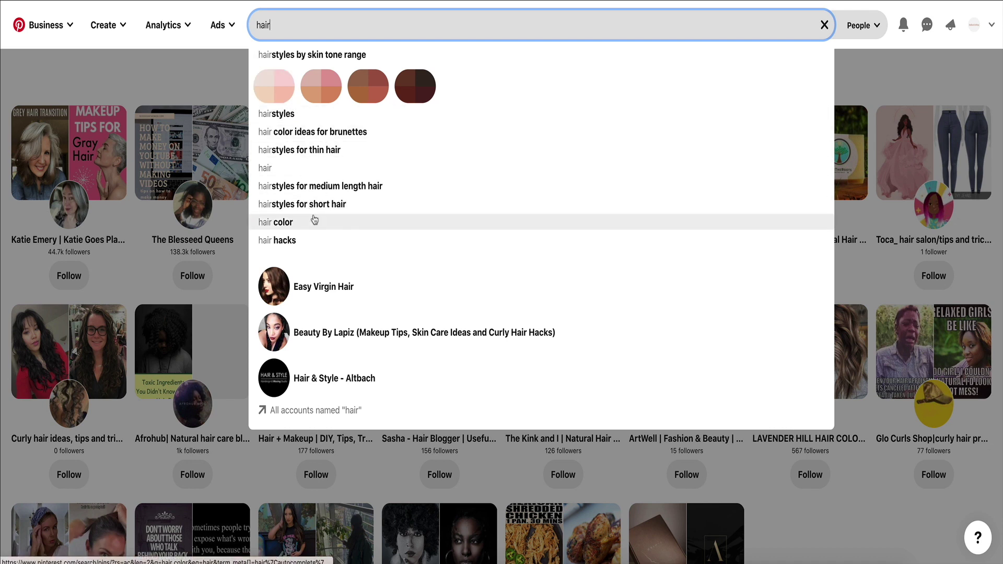
pyautogui.write('tips')
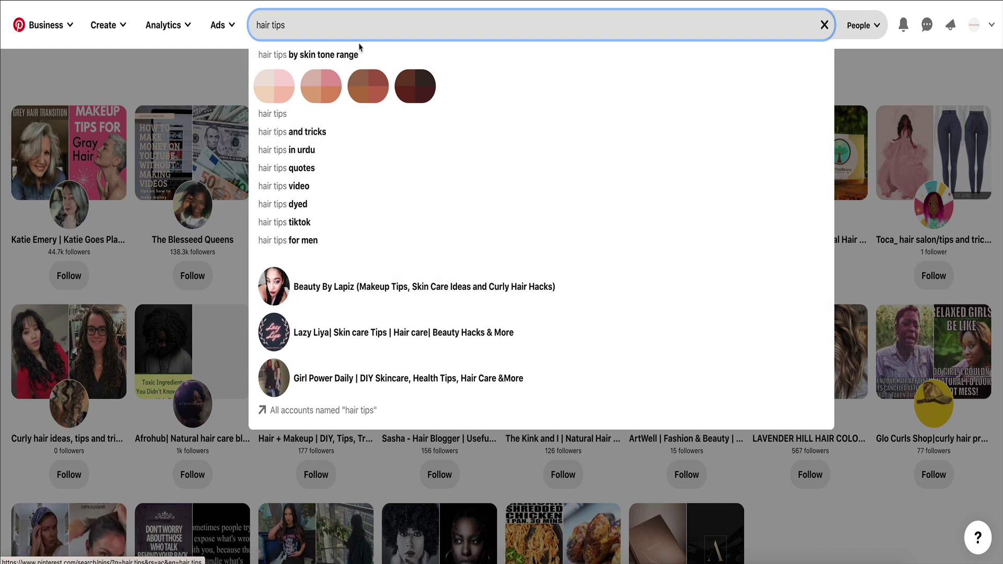
pyautogui.write('for')
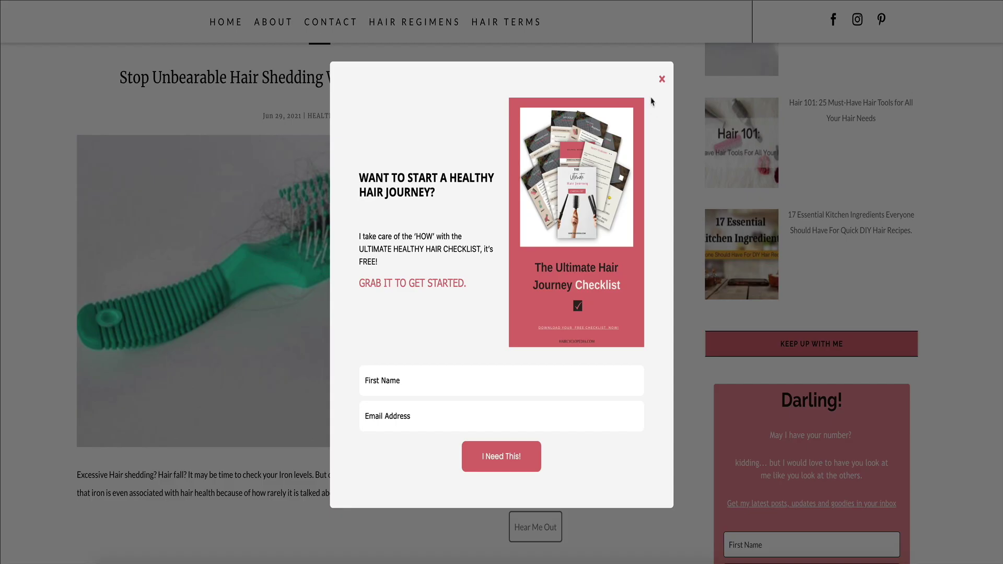
# - On the haircyclopedia.com homepage, dismiss the hair checklist sign-up pop-up and look through the remaining blog posts
pyautogui.click(661, 77)
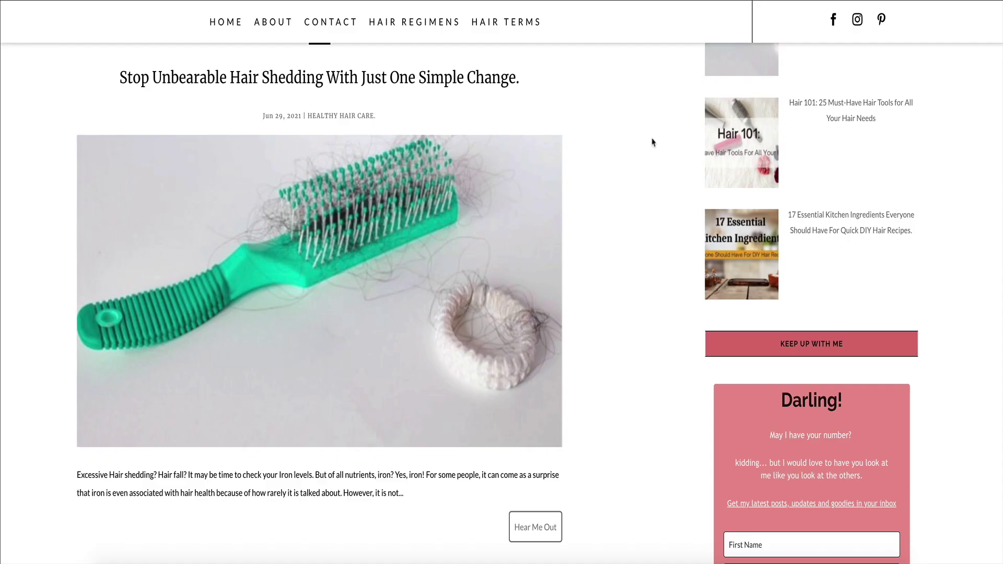
pyautogui.scroll(-10, 653, 142)
pyautogui.scroll(-10, 652, 142)
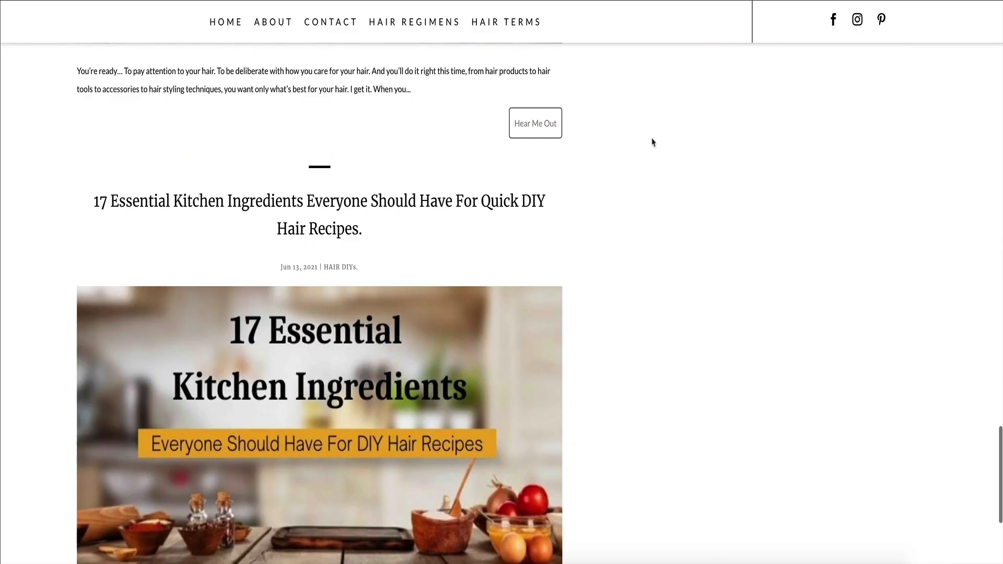
pyautogui.scroll(15, 652, 142)
pyautogui.scroll(15, 652, 142)
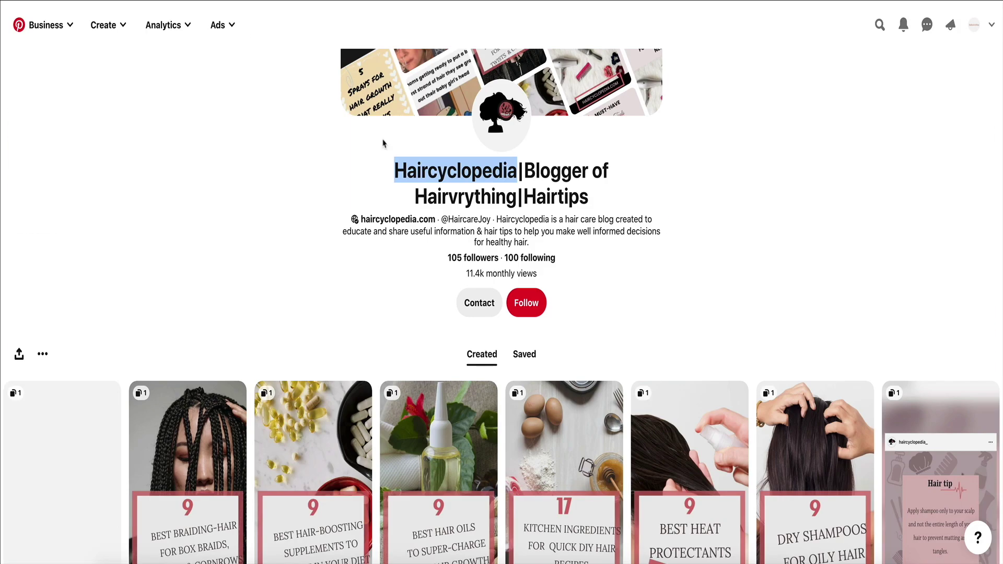
# - On the Haircyclopedia Pinterest profile, highlight "Haircyclopedia" and then "Blogger of Hairvrything|Hairtips" in the profile name
pyautogui.click(396, 168)
pyautogui.moveTo(395, 169); pyautogui.dragTo(517, 168)
pyautogui.click(527, 171)
pyautogui.moveTo(527, 170); pyautogui.dragTo(591, 195)
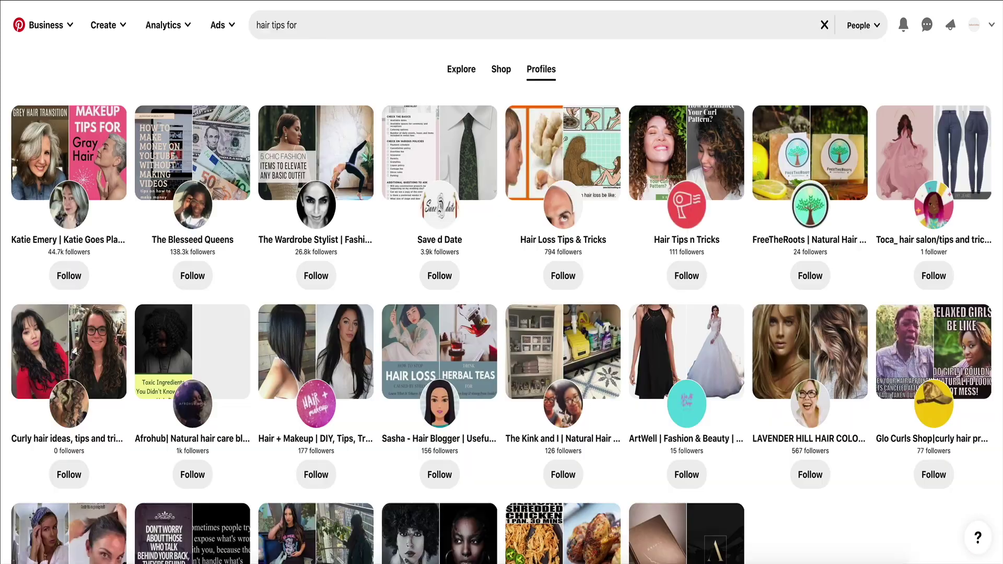
# - Back in the people search, change the query to "hair tips and tricks" and review the suggested keywords and accounts
pyautogui.click(380, 20)
pyautogui.moveTo(298, 25); pyautogui.dragTo(287, 22)
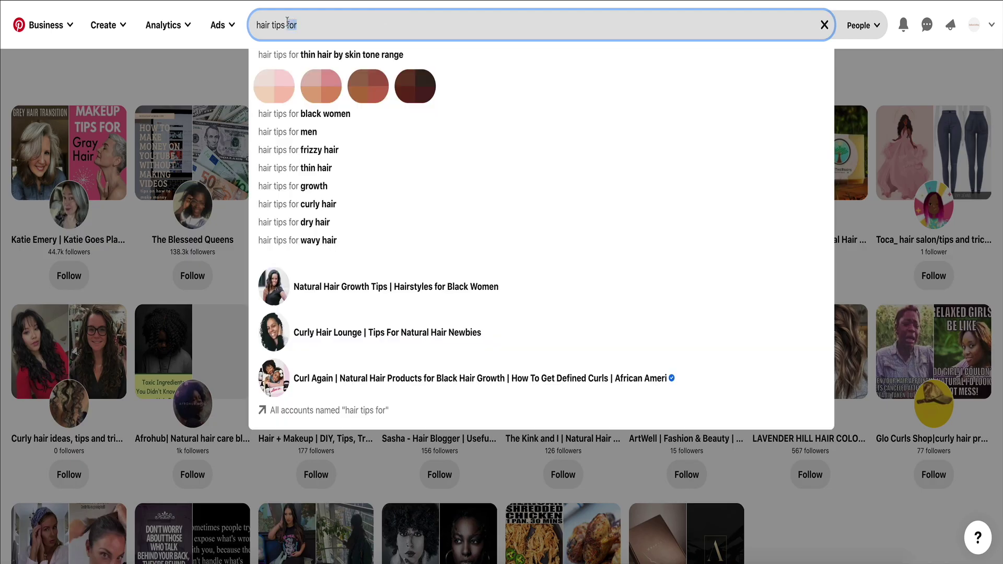
pyautogui.press('BackSpace')
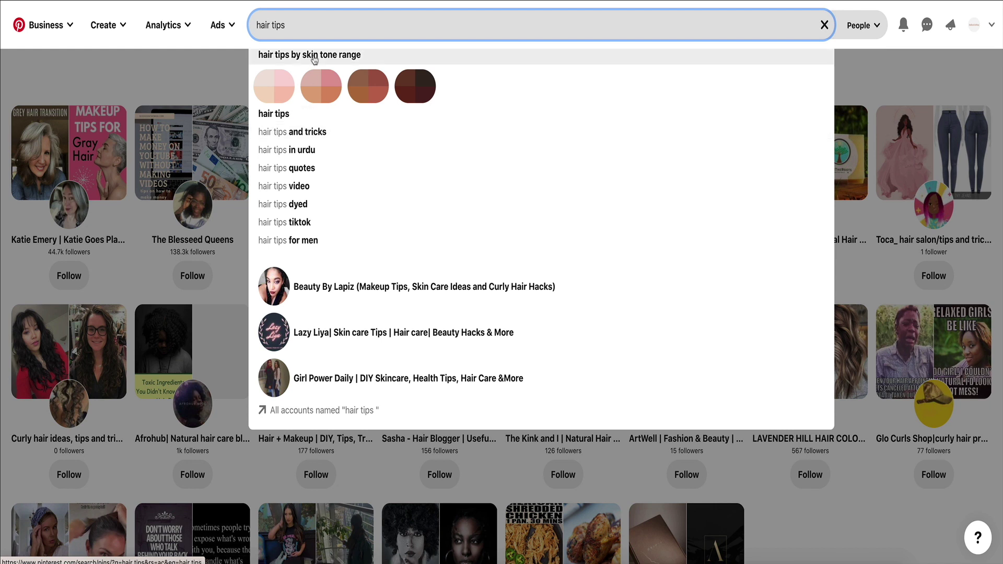
pyautogui.write('and tricks')
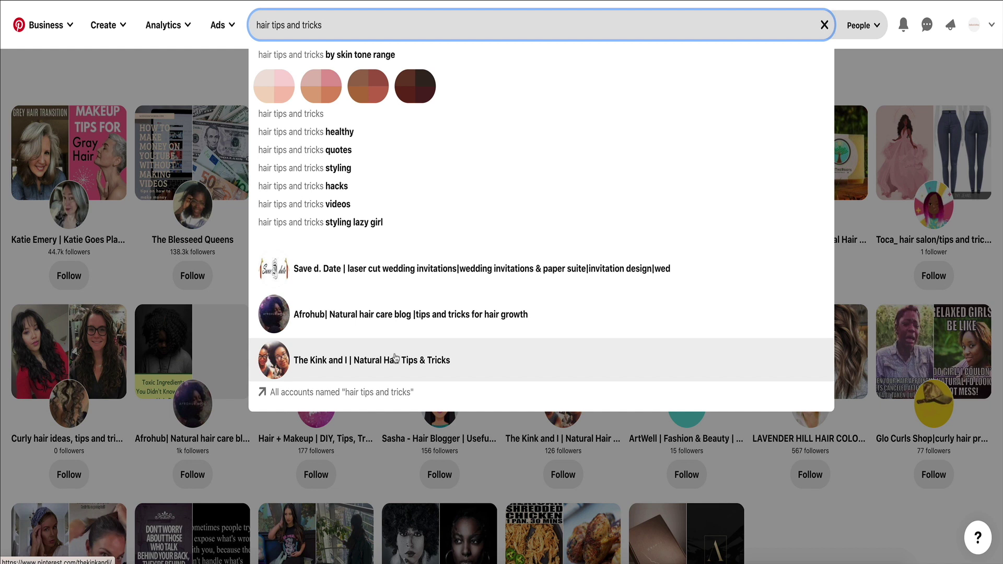
pyautogui.click(398, 314)
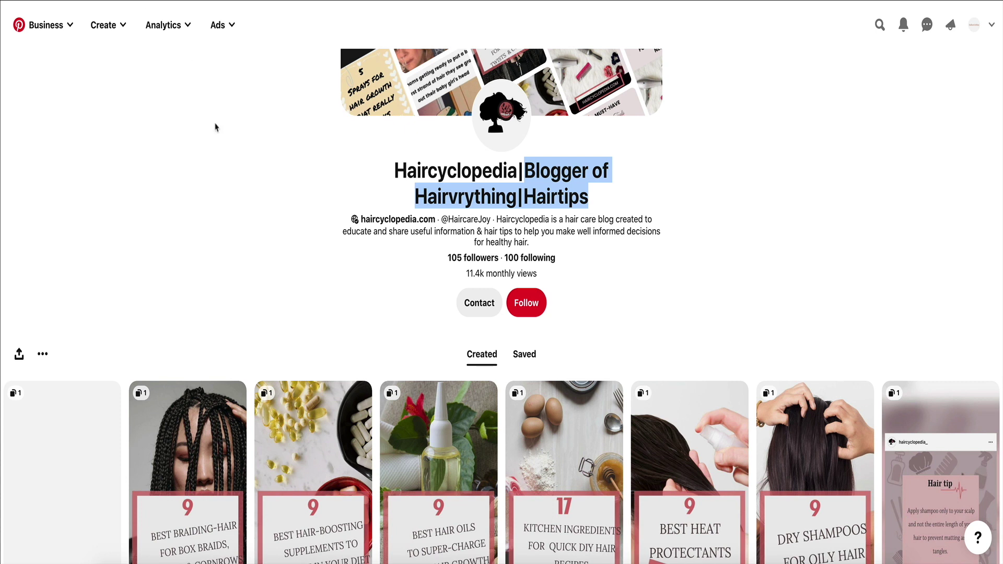
# - In the Haircyclopedia profile bio, highlight the full description, the keyword "hair care" and the closing words about hair tips and healthy hair
pyautogui.scroll(-2, 215, 128)
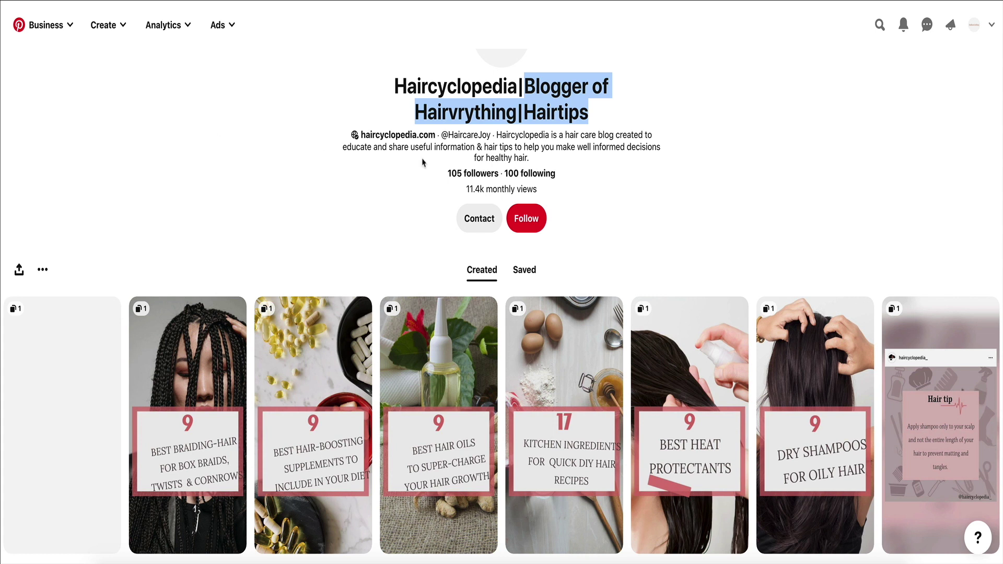
pyautogui.click(498, 136)
pyautogui.moveTo(498, 136)
pyautogui.mouseDown()
pyautogui.moveTo(530, 159)
pyautogui.moveTo(387, 175)
pyautogui.mouseUp()
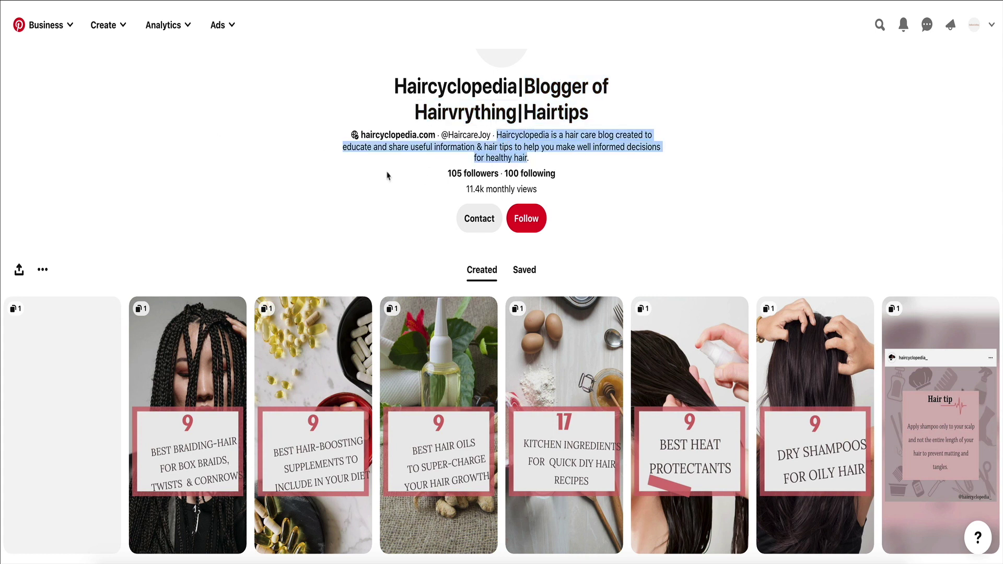
pyautogui.click(579, 139)
pyautogui.moveTo(565, 134); pyautogui.dragTo(599, 140)
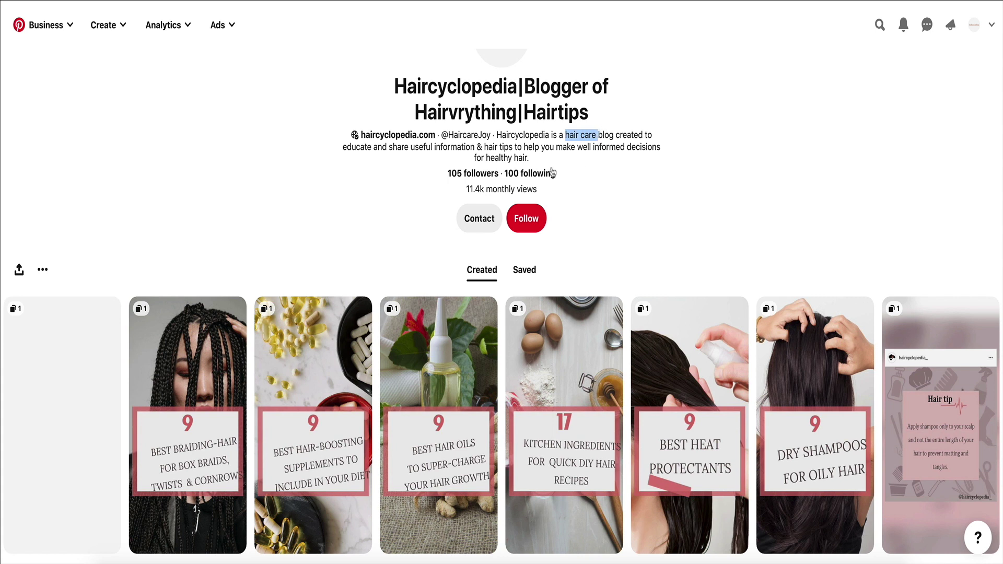
pyautogui.moveTo(530, 159); pyautogui.dragTo(485, 147)
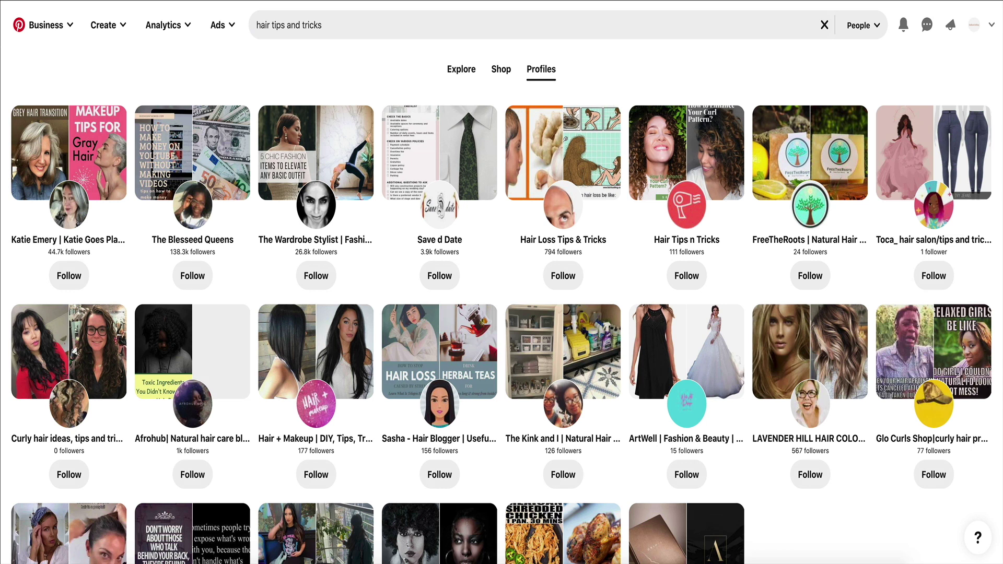
# - In the people search, highlight the query "hair tips and tricks" and change it to look up the keyword "hair hacks"
pyautogui.click(442, 27)
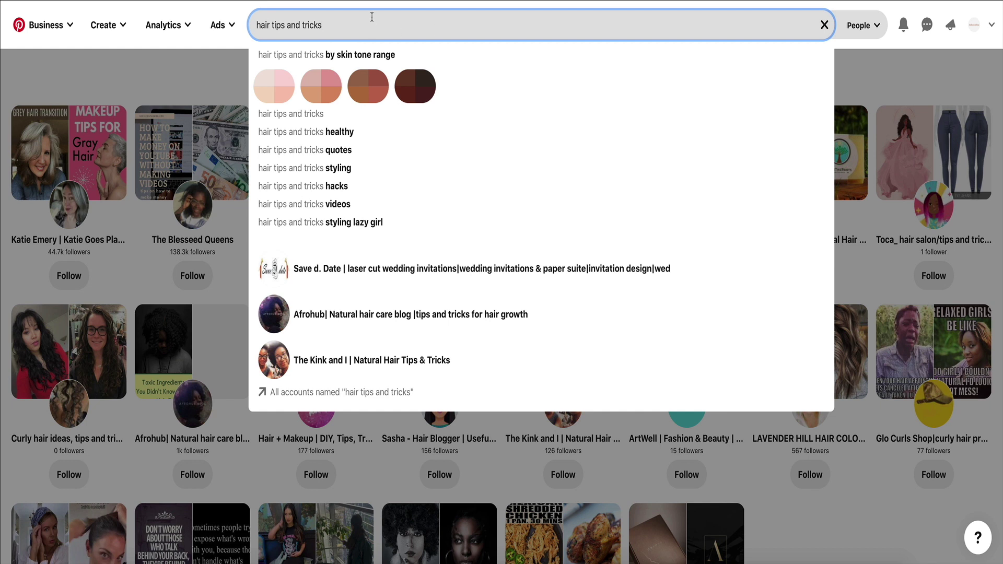
pyautogui.moveTo(360, 25); pyautogui.dragTo(230, 27)
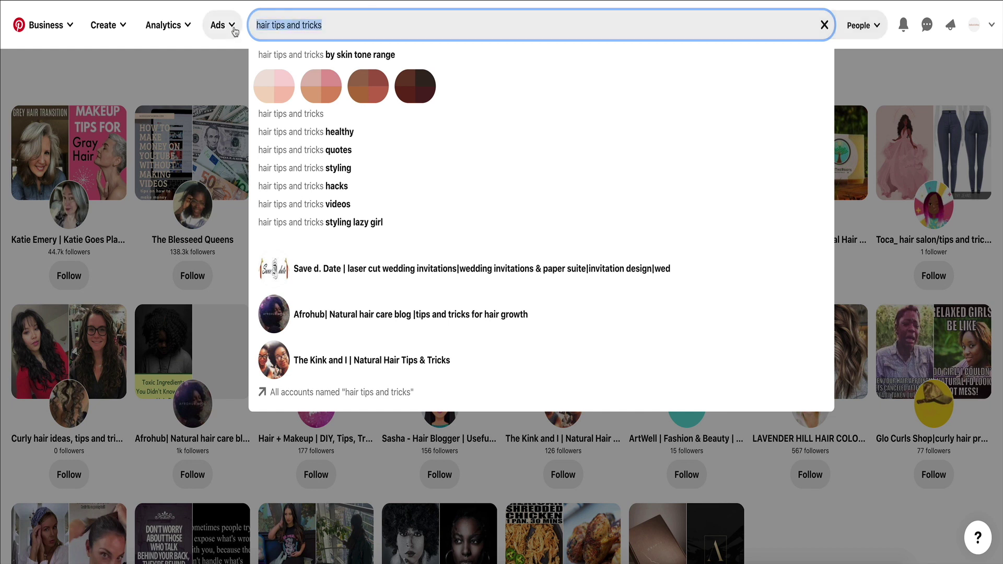
pyautogui.click(334, 22)
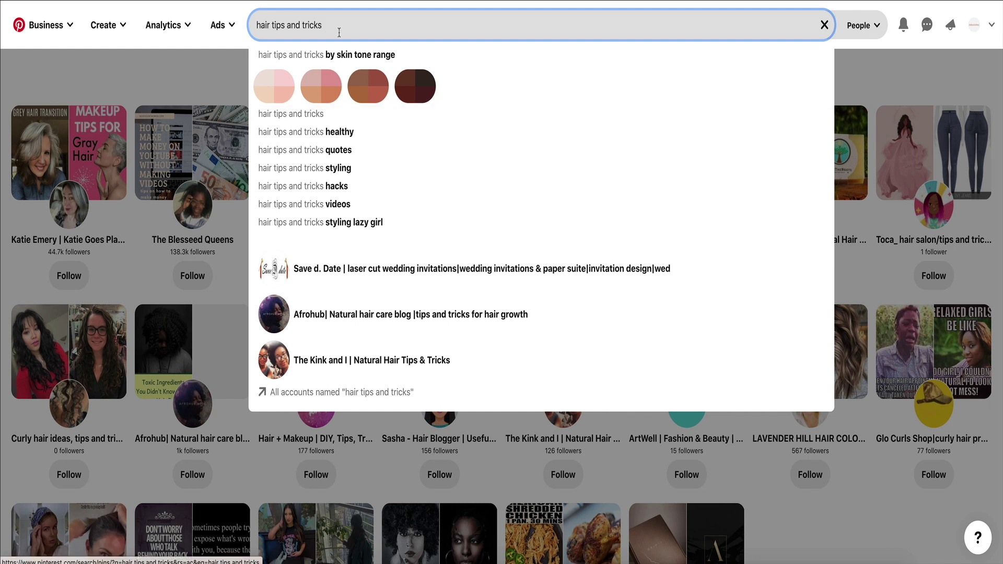
pyautogui.moveTo(336, 29); pyautogui.dragTo(275, 29)
pyautogui.write('hacks')
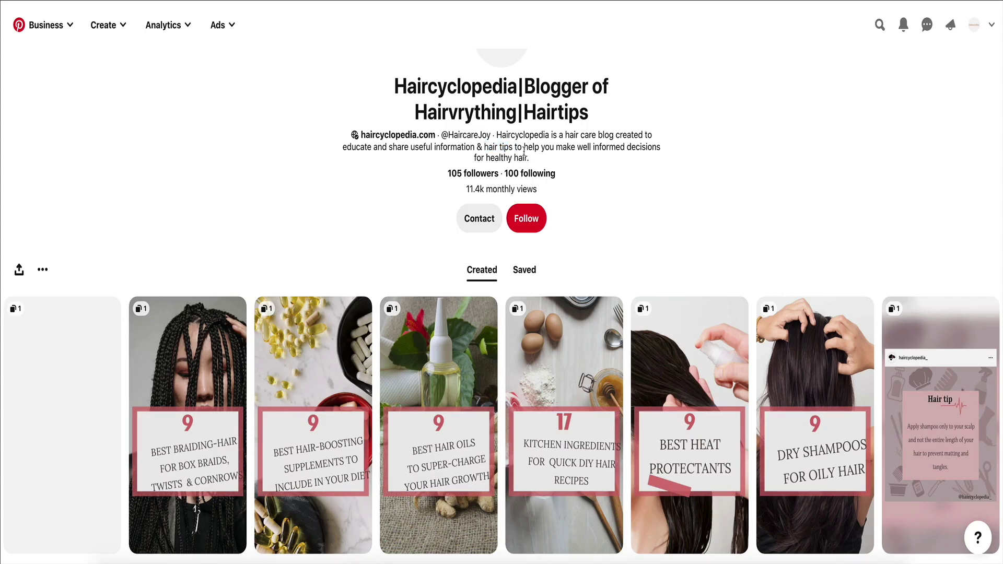
# - Highlight the Haircyclopedia bio, switch to the HAIRCARE JOY note in Notes and add ": Haircylocedia/Hair Tips & Tricks For Women" after Profile Name
pyautogui.moveTo(530, 157); pyautogui.dragTo(496, 137)
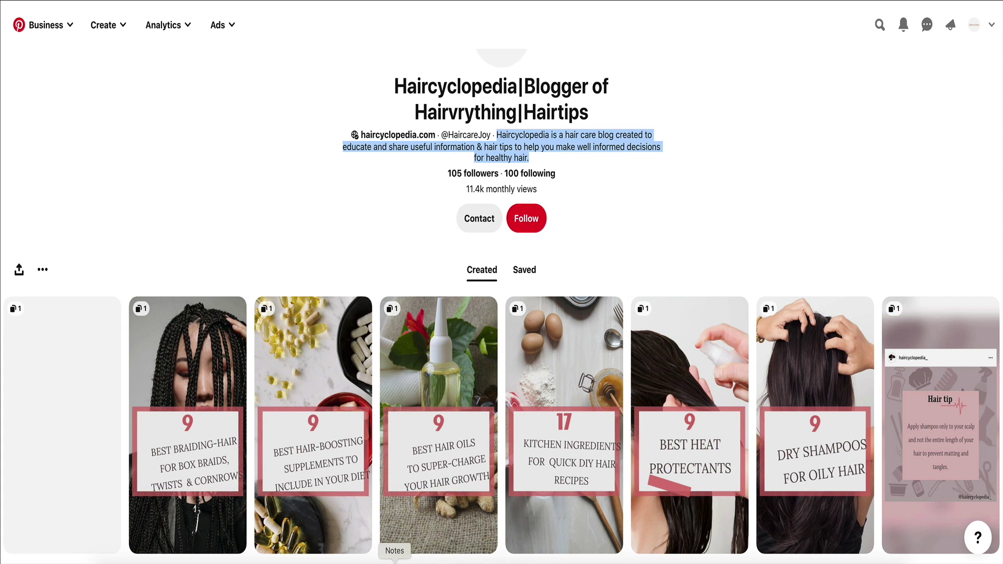
pyautogui.click(395, 560)
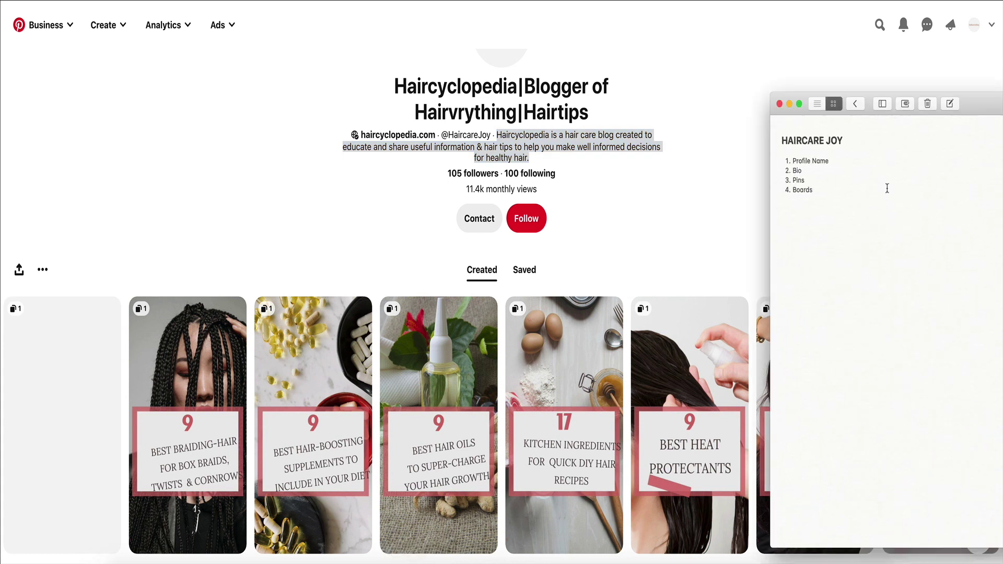
pyautogui.click(852, 162)
pyautogui.write(': Haircylocedia/Hair Tips & Tr')
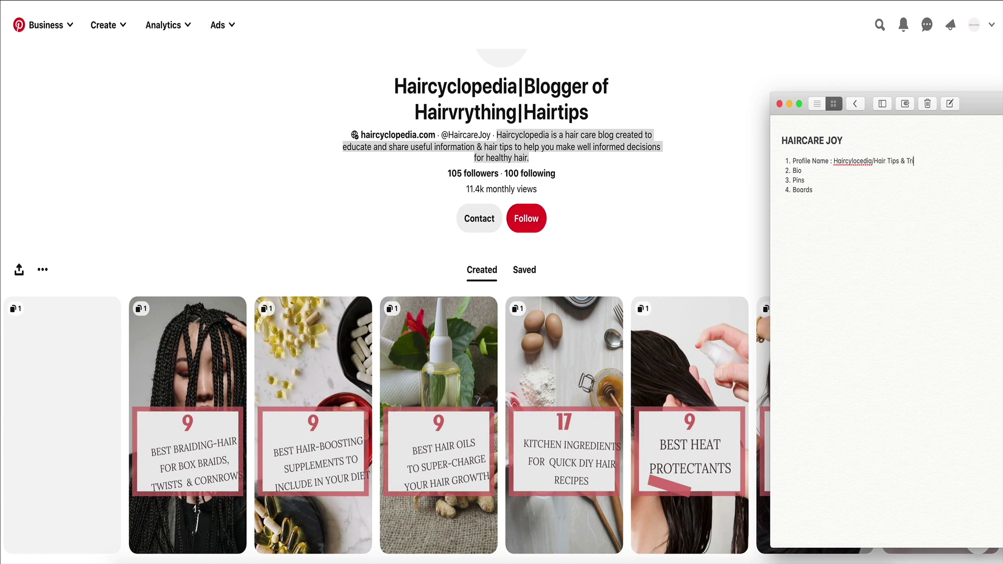
pyautogui.write('icks For Women')
# - After Bio in the note, write ": Learn the best hair tips, hair tricks, hair hacks for curly hair, straight hair and learn"
pyautogui.click(841, 178)
pyautogui.write(': Hair')
pyautogui.press('BackSpace')
pyautogui.press('BackSpace')
pyautogui.press('BackSpace')
pyautogui.write('Learn h')
pyautogui.press('BackSpace')
pyautogui.write('the best hair tips')
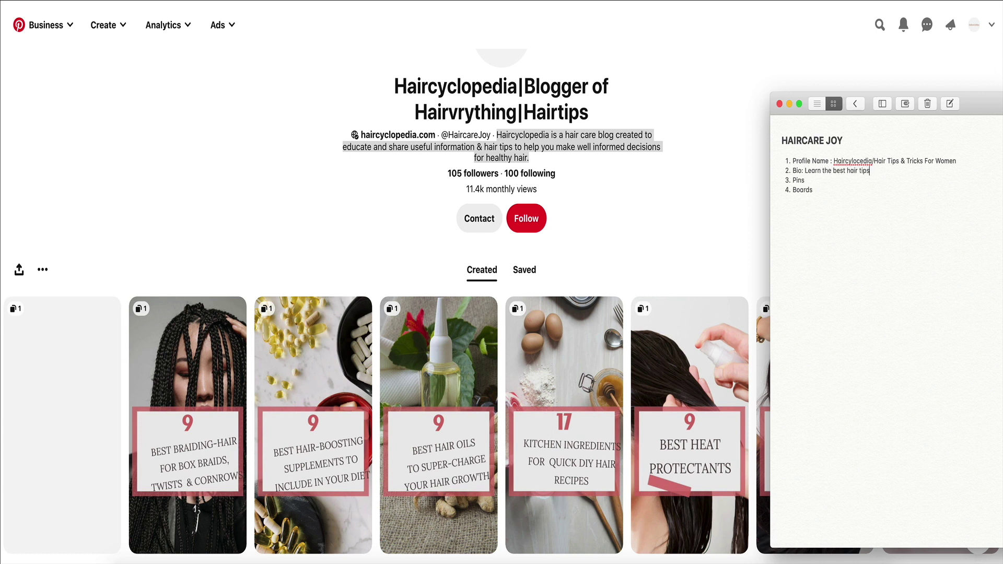
pyautogui.write(', hair tricks, hair hacks for curly hair,')
pyautogui.write('straight ha')
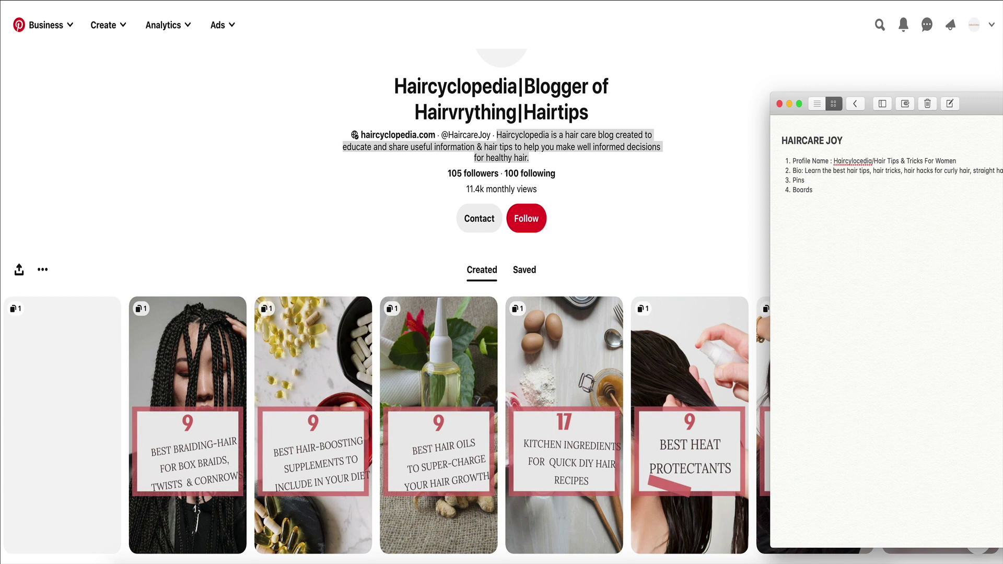
pyautogui.write('ir and learn')
# - Move the Notes window so the whole line is readable and end the Bio sentence with "new hair treatments."
pyautogui.moveTo(985, 103); pyautogui.dragTo(845, 92)
pyautogui.write('how to t')
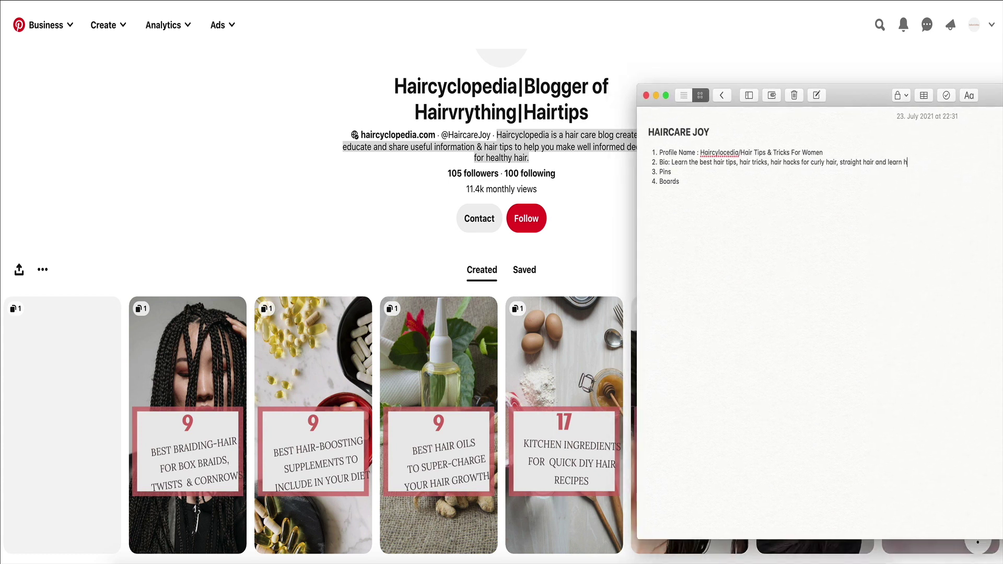
pyautogui.press('BackSpace')
pyautogui.press('BackSpace')
pyautogui.press('BackSpace')
pyautogui.press('BackSpace')
pyautogui.press('BackSpace')
pyautogui.press('BackSpace')
pyautogui.press('BackSpace')
pyautogui.press('BackSpace')
pyautogui.write('new hair treatments.')
# - In the note's Bio line, highlight the keywords from "best hair tips" to "straight hair" and the full sentence
pyautogui.moveTo(700, 161); pyautogui.dragTo(874, 164)
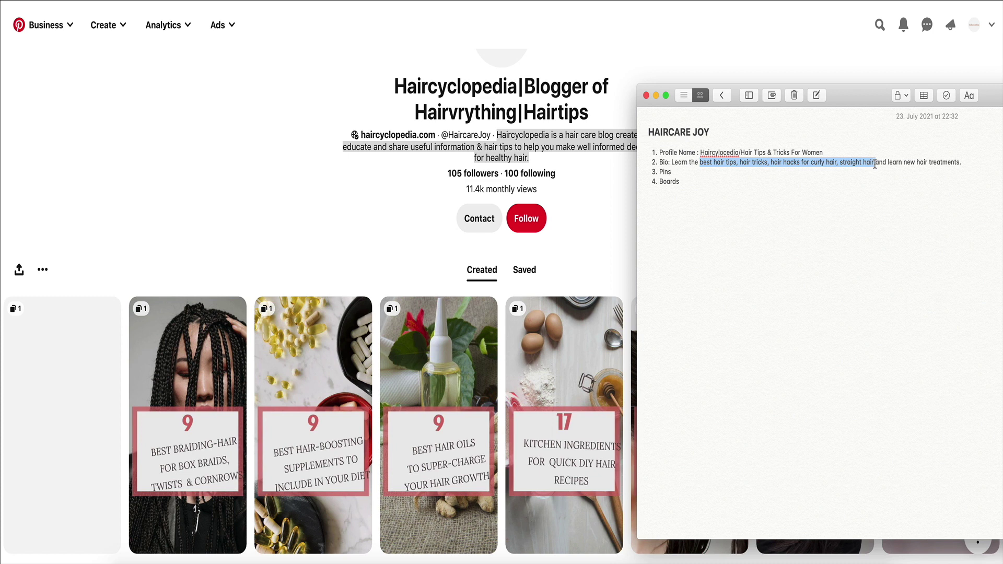
pyautogui.click(897, 161)
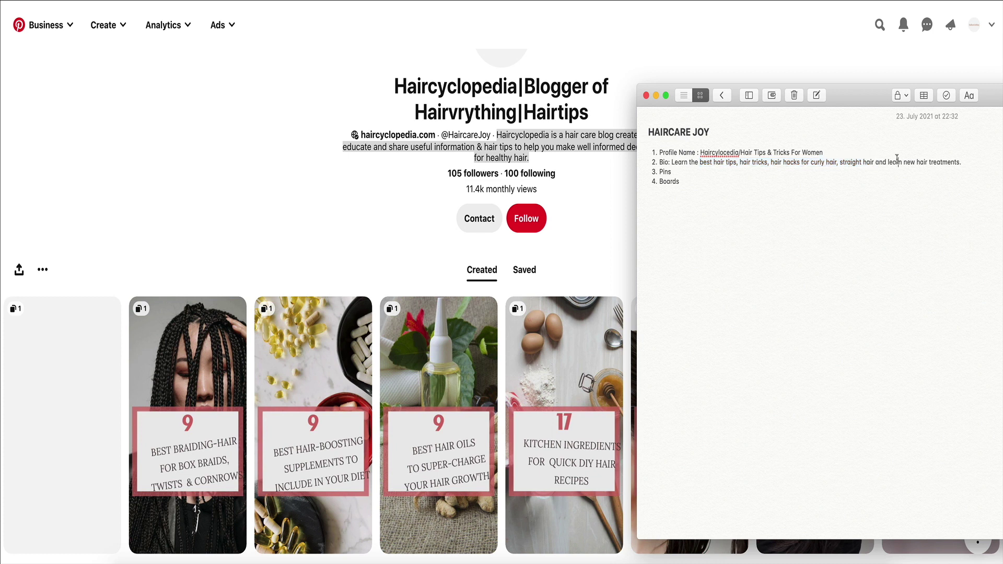
pyautogui.moveTo(961, 162); pyautogui.dragTo(696, 164)
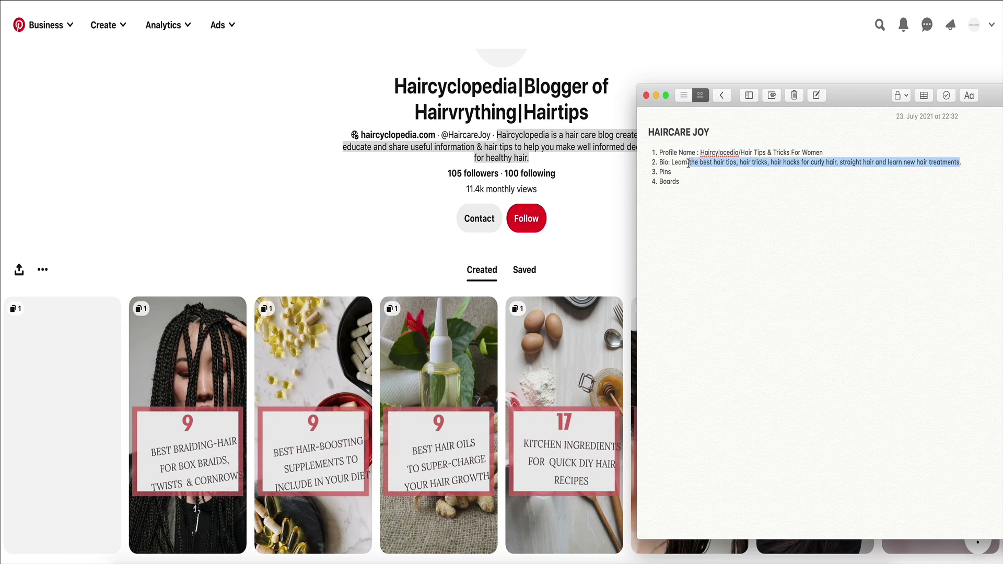
pyautogui.click(672, 162)
pyautogui.moveTo(672, 162); pyautogui.dragTo(958, 158)
pyautogui.click(892, 190)
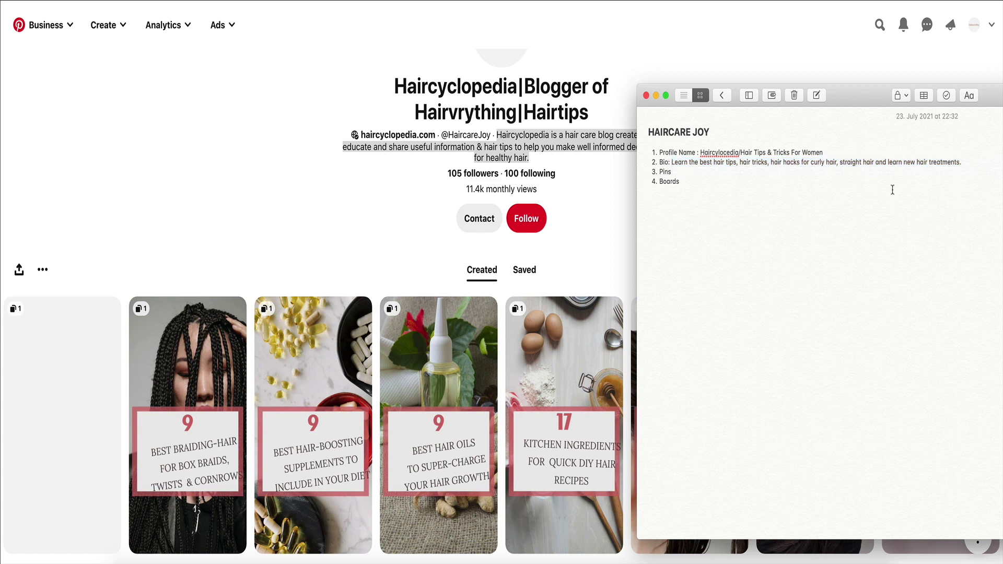
# - Move the note aside, return to the Haircyclopedia profile on Pinterest and look through all its created pins
pyautogui.click(844, 172)
pyautogui.moveTo(857, 101); pyautogui.dragTo(952, 120)
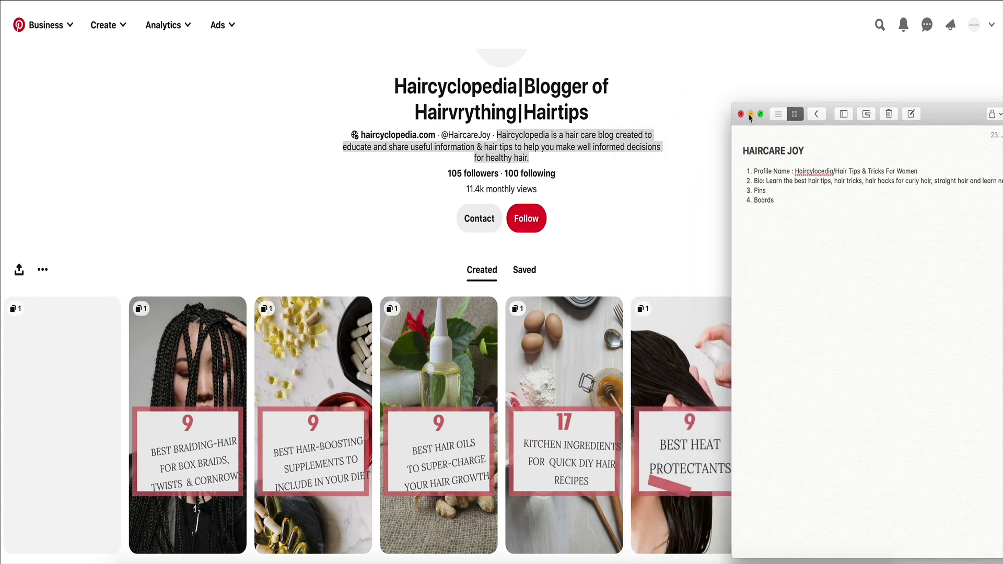
pyautogui.click(704, 183)
pyautogui.scroll(-4, 704, 183)
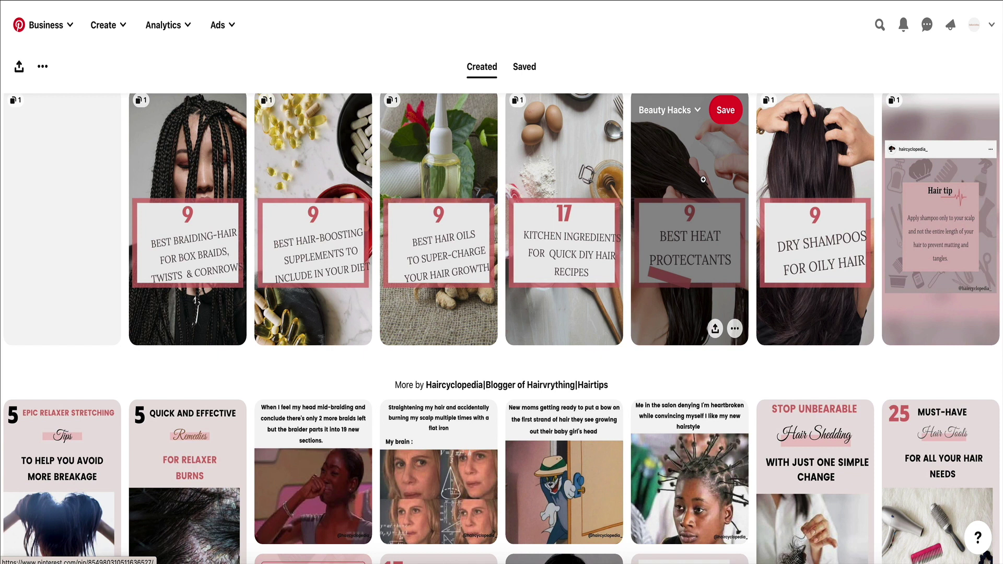
pyautogui.scroll(-3, 704, 179)
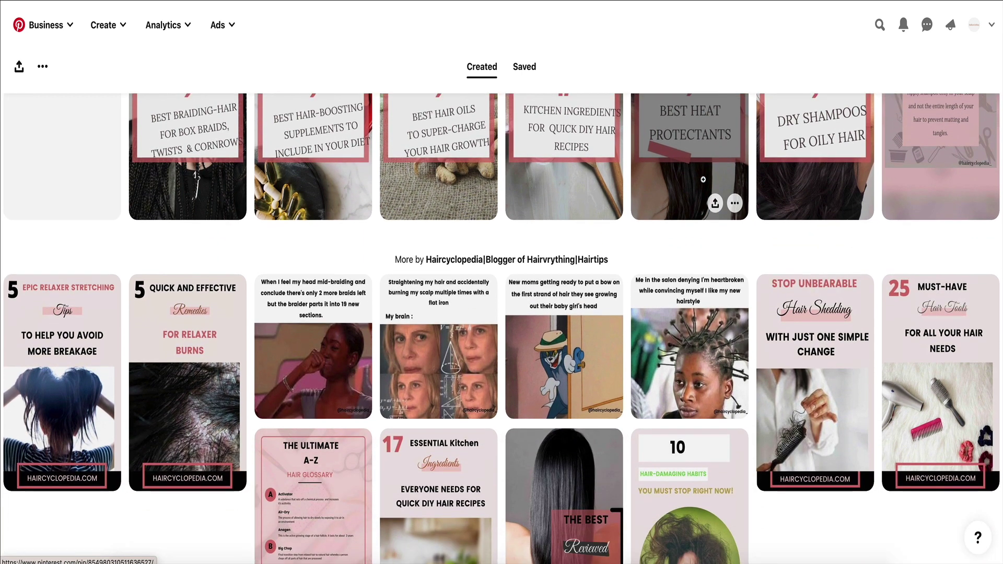
pyautogui.scroll(-7, 682, 188)
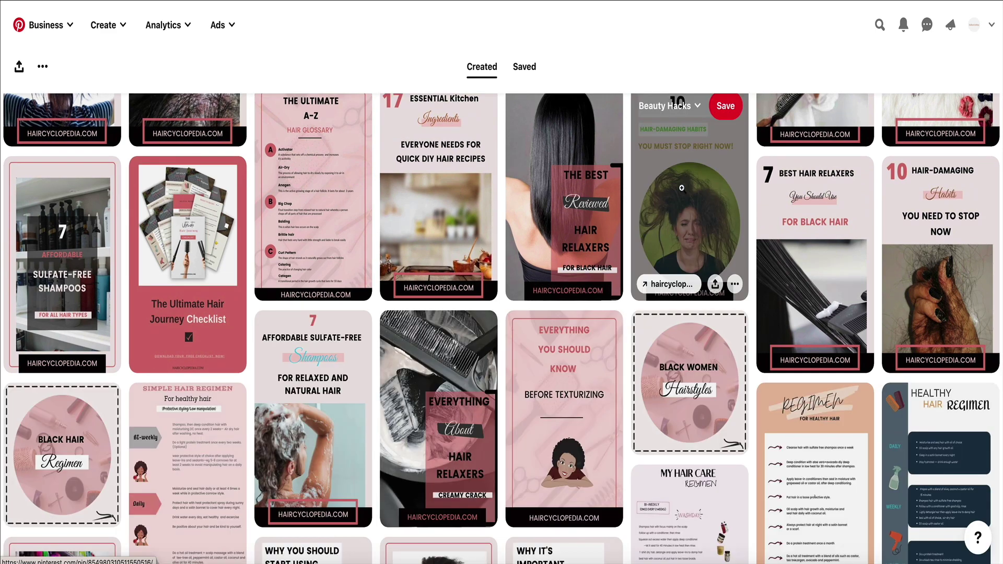
pyautogui.scroll(-8, 682, 188)
pyautogui.scroll(-5, 682, 187)
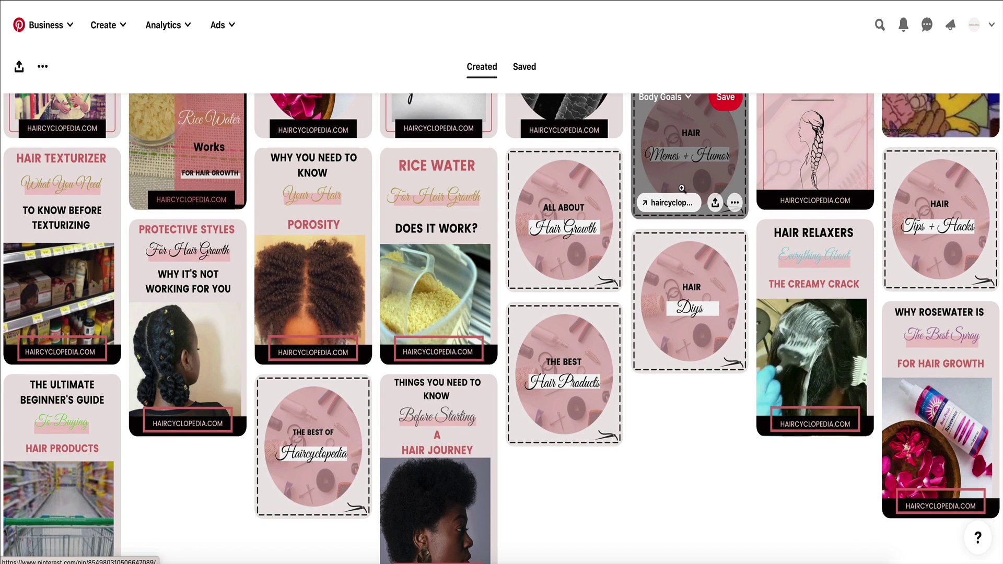
pyautogui.scroll(-1, 681, 188)
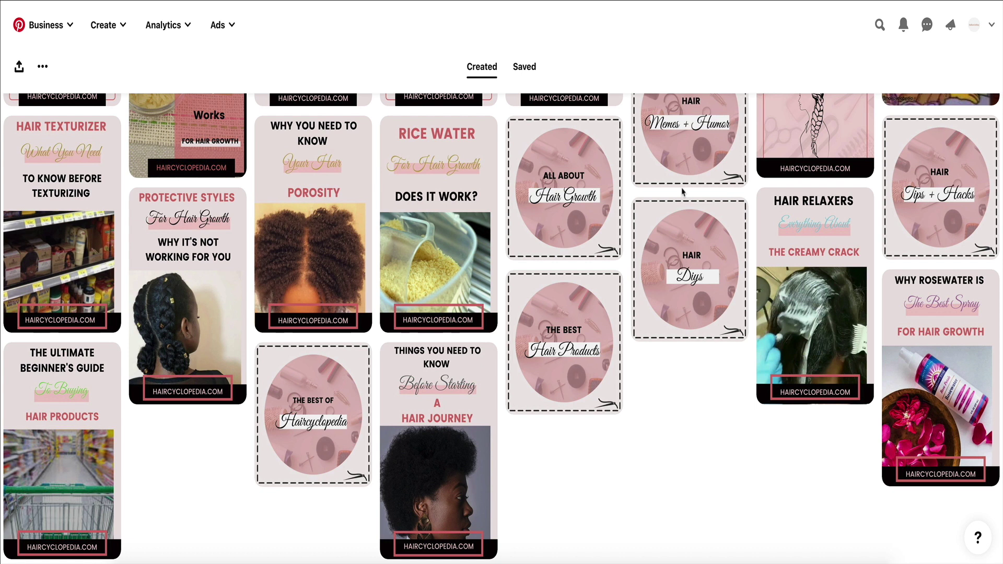
pyautogui.scroll(7, 682, 209)
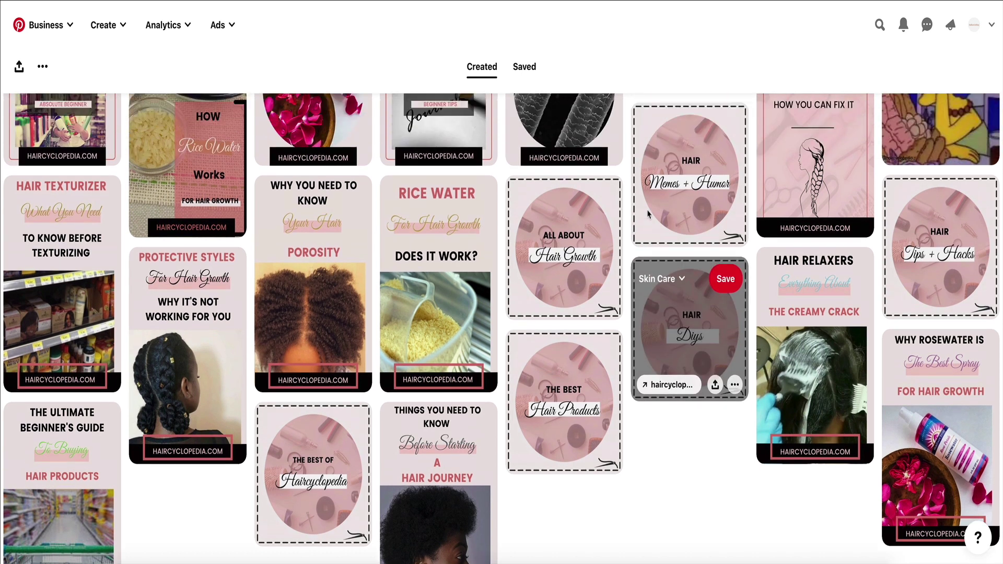
pyautogui.scroll(15, 648, 211)
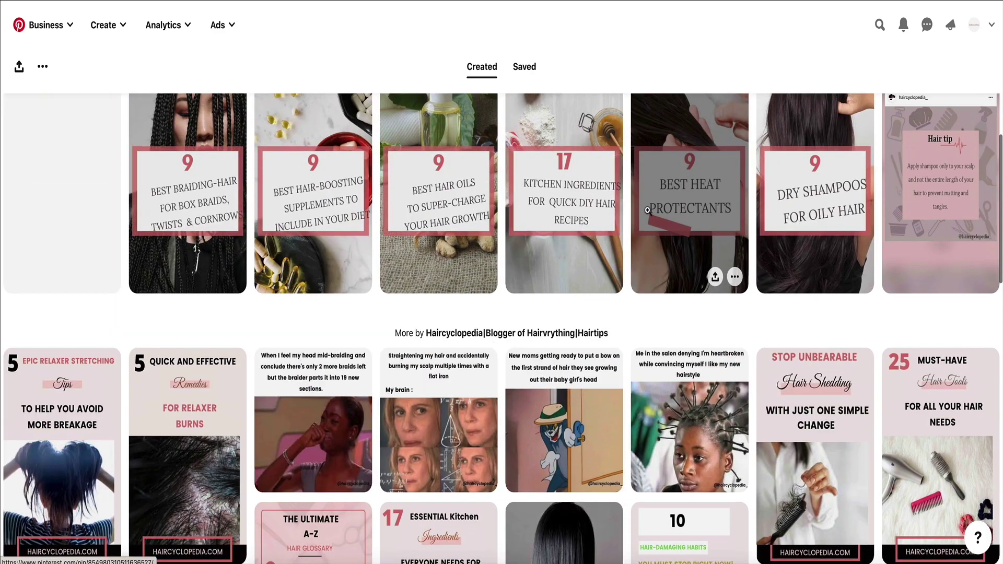
pyautogui.scroll(2, 648, 210)
# - View the braiding hair pin and the hair-boosting supplements pin, returning to the profile after each
pyautogui.click(183, 259)
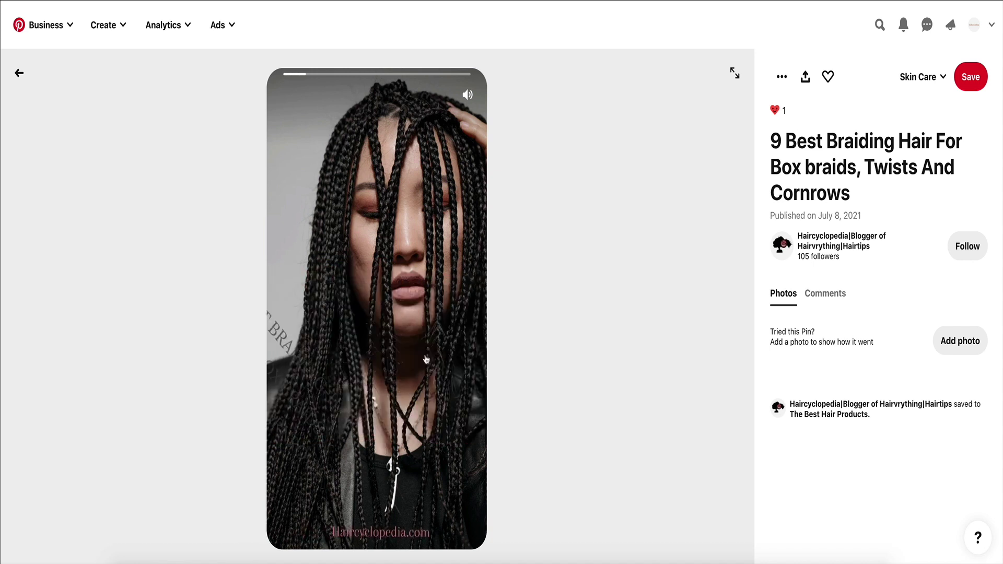
pyautogui.click(19, 73)
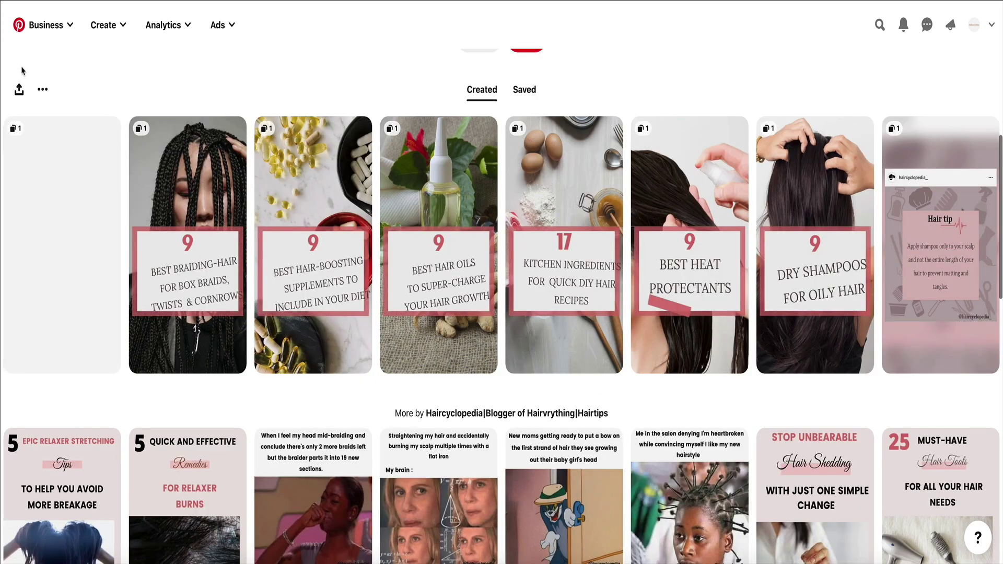
pyautogui.click(285, 241)
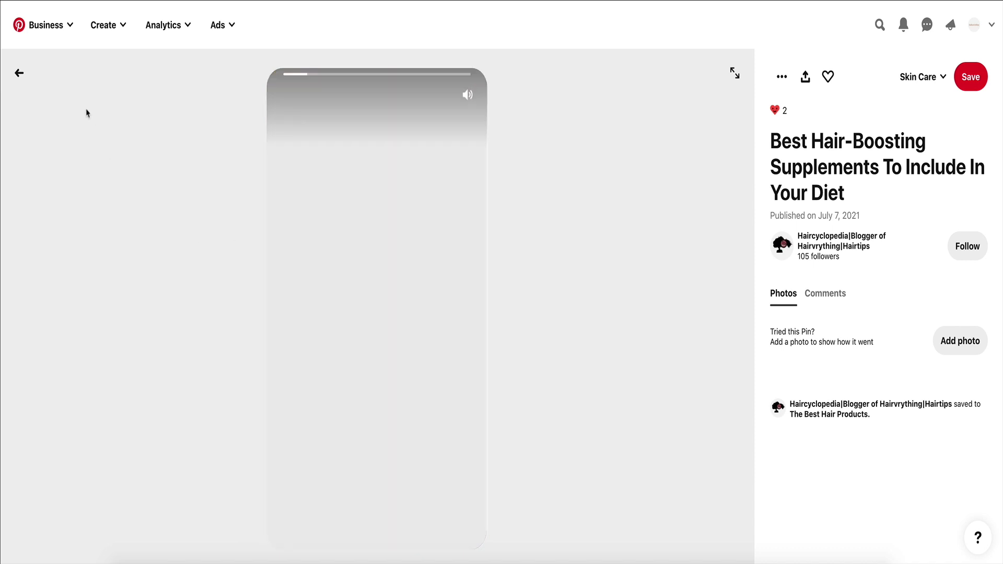
pyautogui.click(18, 73)
# - View the "Kitchen Ingredients For Quick DIY Hair Recipes" and "9 Dry Shampoos For Oily Hair" pins, returning to the profile after each
pyautogui.scroll(-1, 439, 261)
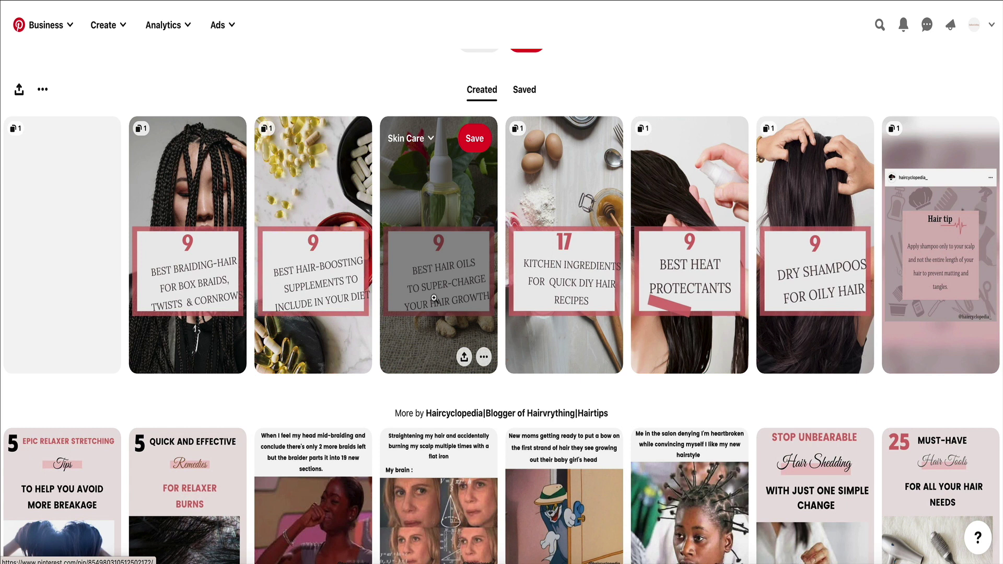
pyautogui.scroll(1, 434, 298)
pyautogui.scroll(-1, 434, 298)
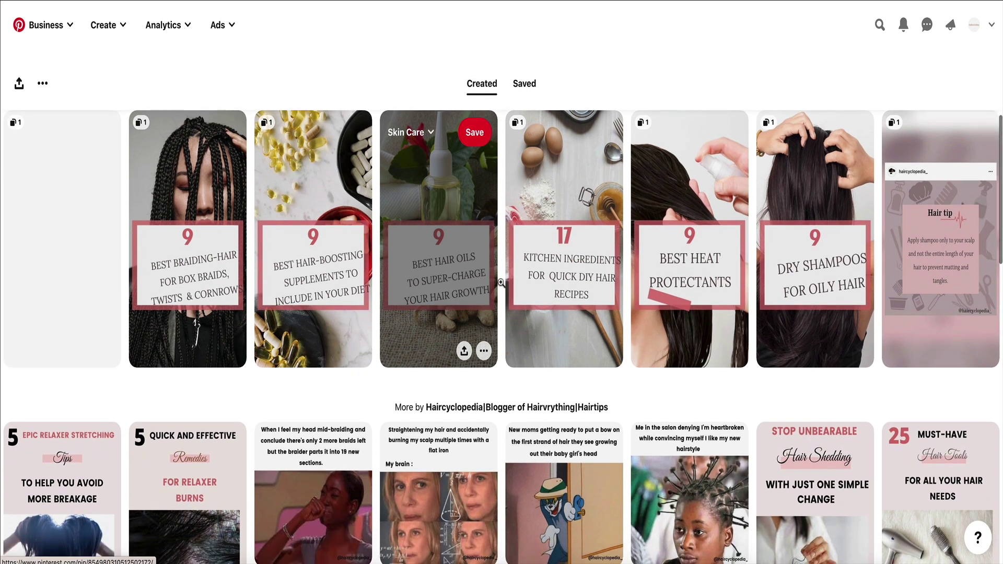
pyautogui.click(601, 288)
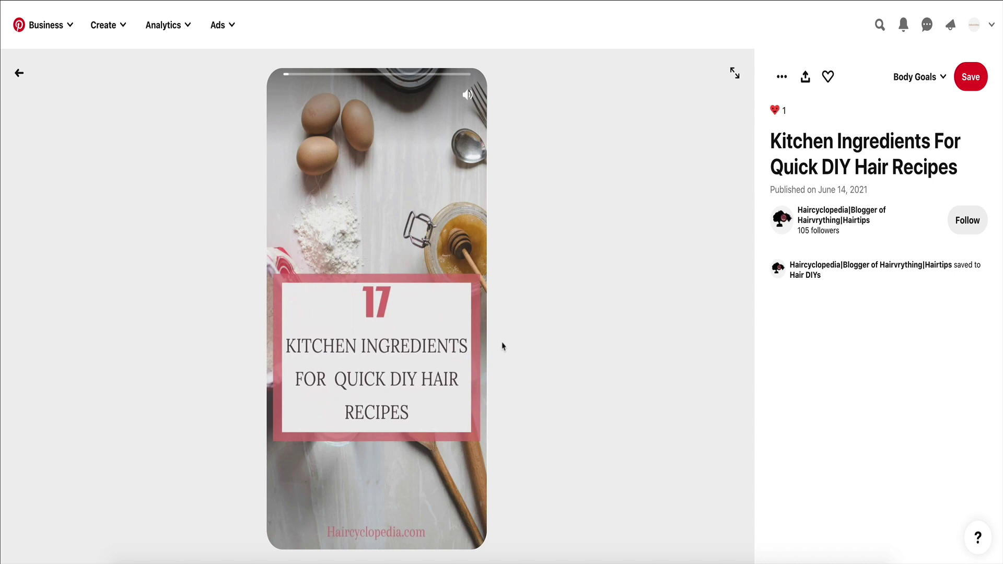
pyautogui.click(19, 73)
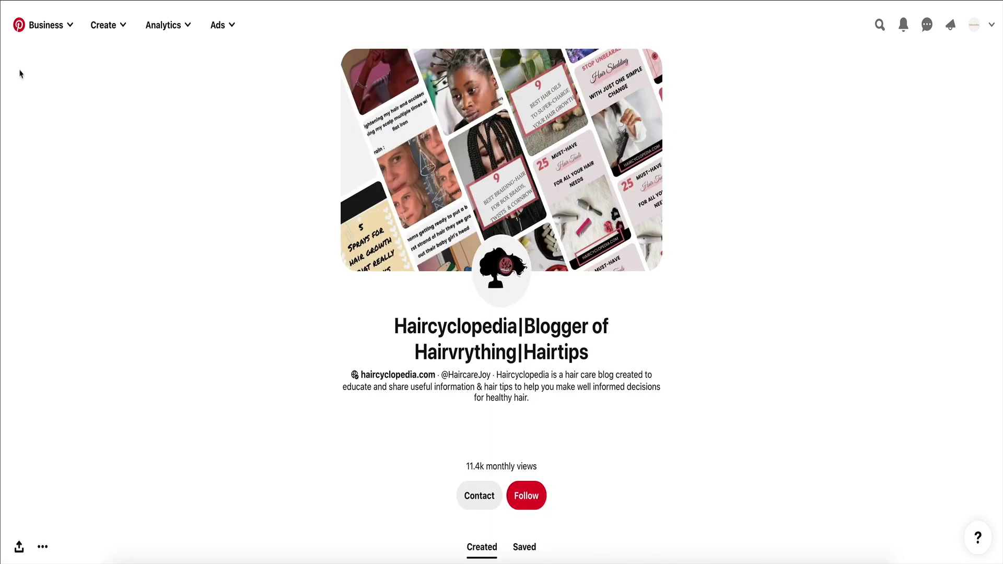
pyautogui.scroll(-1, 340, 261)
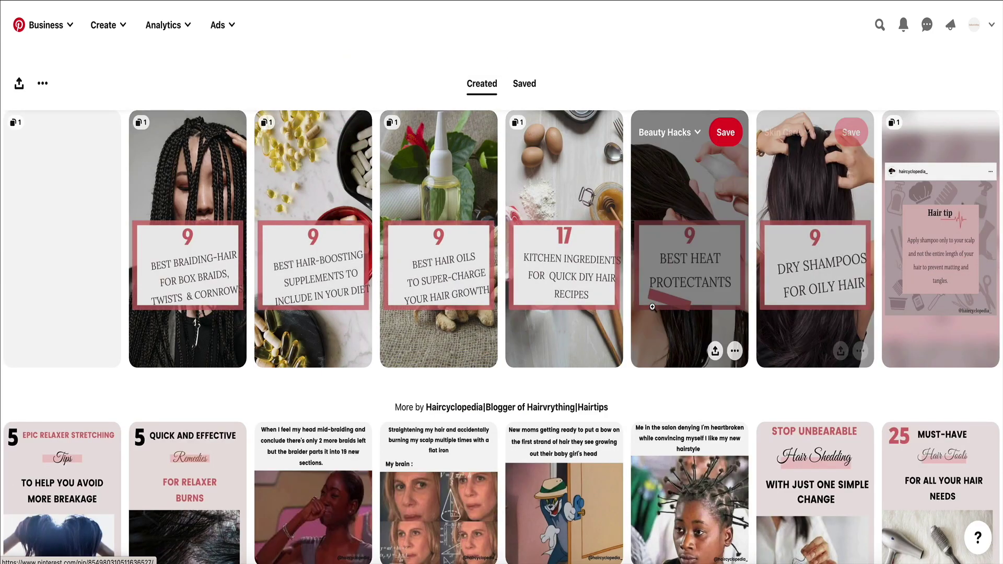
pyautogui.click(819, 291)
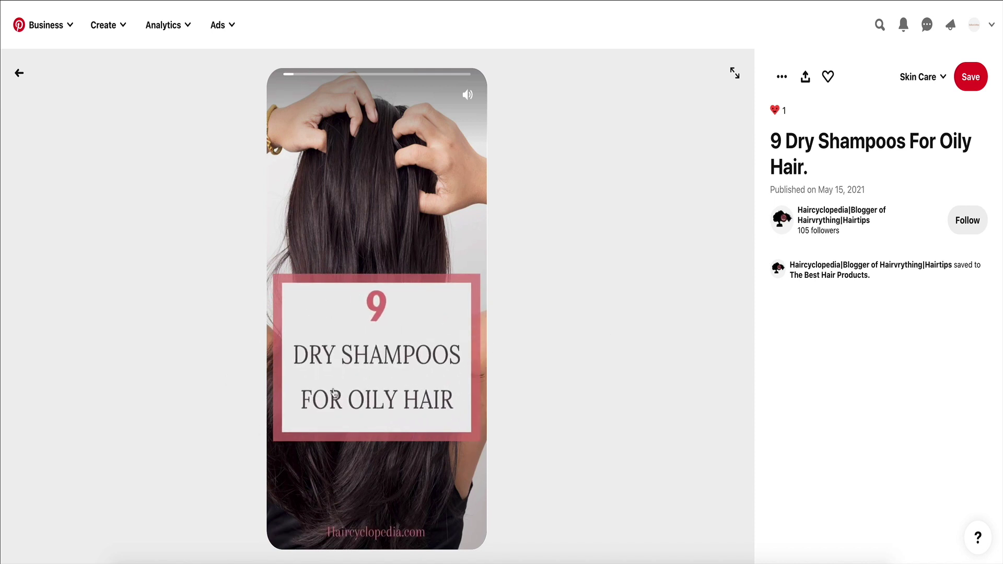
pyautogui.click(18, 73)
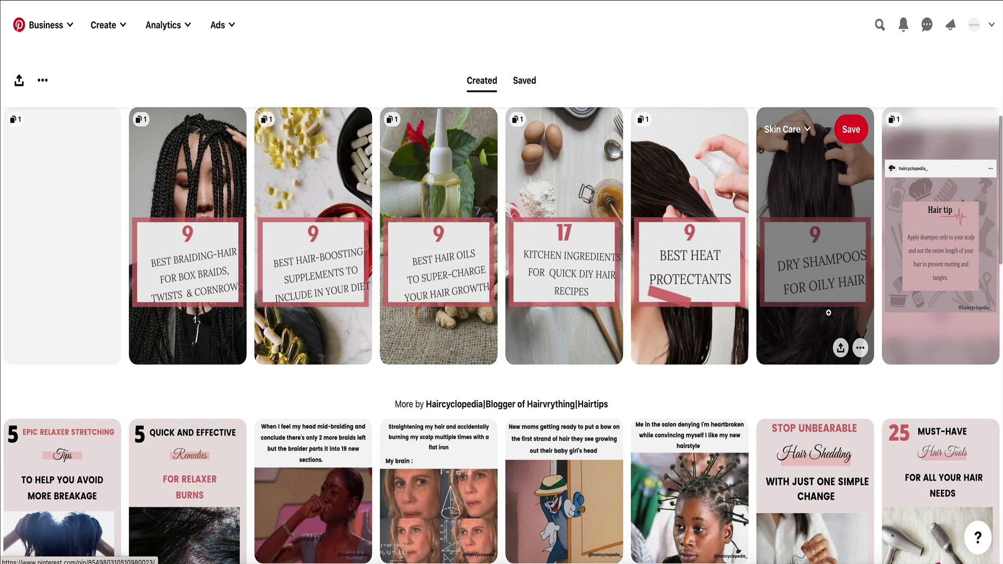
# - View the pin "5 Epic Relaxer Stretching Tips To Avoid More Breakage" and go to the signed-in account's own IndianGirling profile
pyautogui.scroll(-2, 829, 312)
pyautogui.scroll(-3, 829, 316)
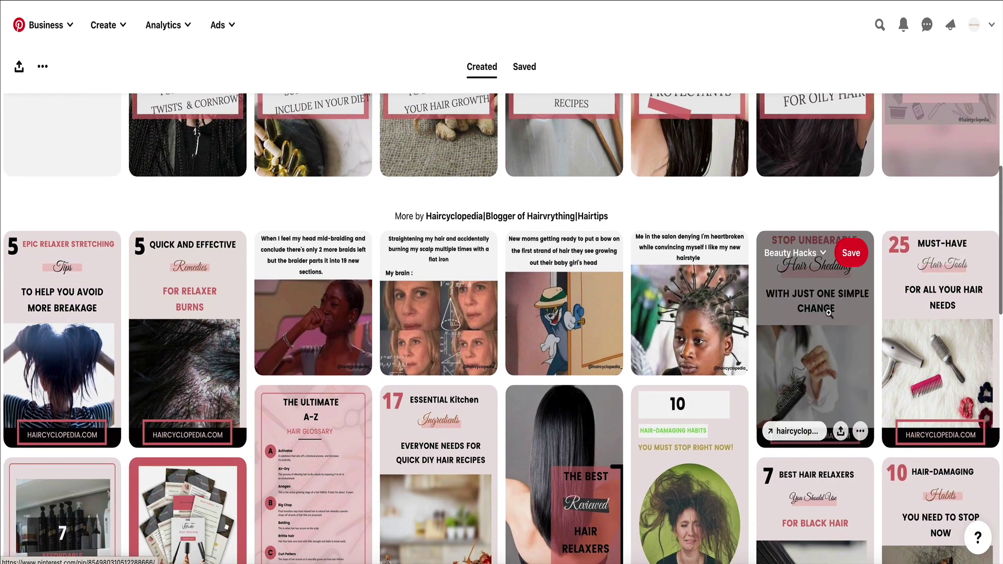
pyautogui.click(46, 258)
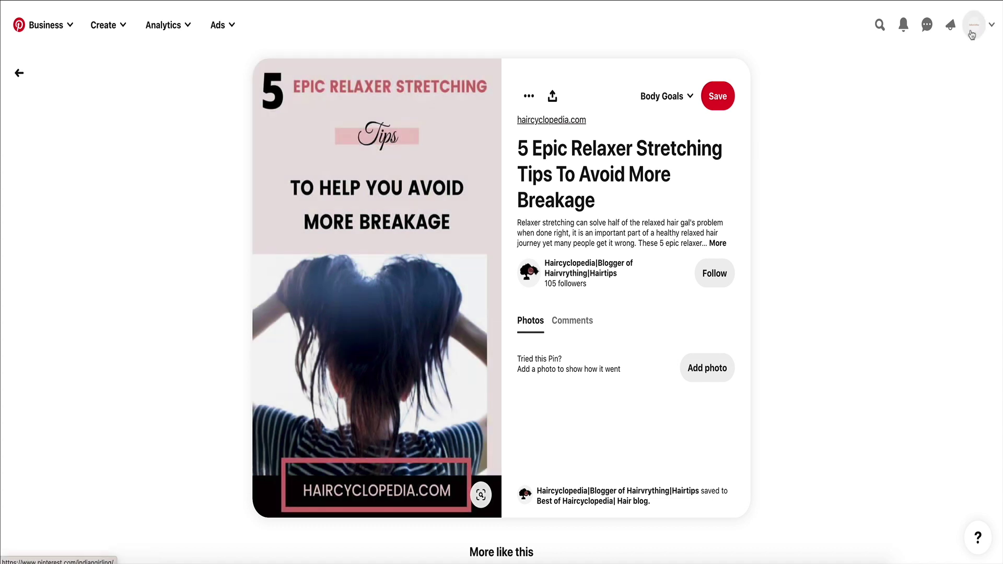
pyautogui.click(969, 27)
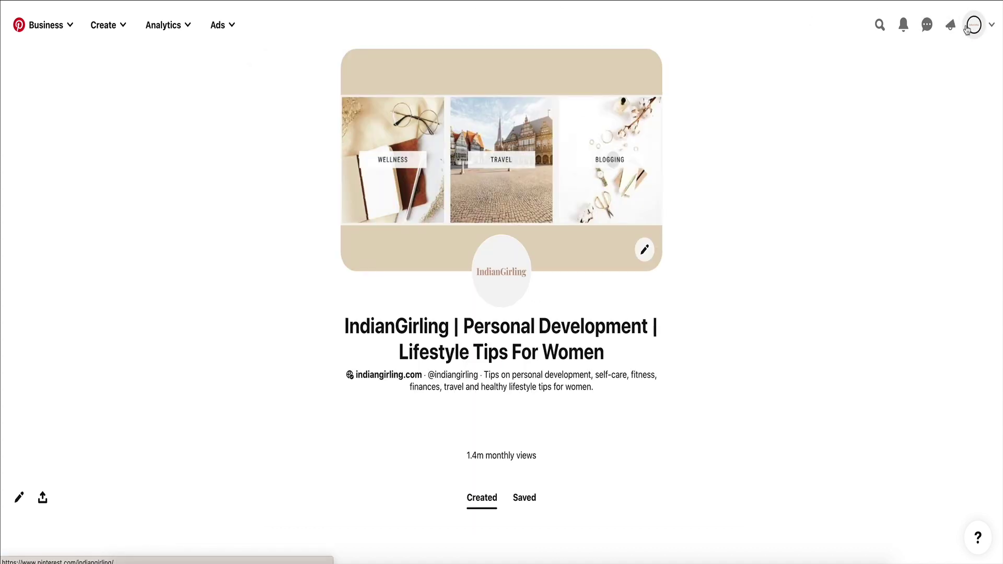
# - Look through the IndianGirling profile's created pins, view the "10 Legit Side Hustle Ideas To Earn More Money In 2021" pin, and return to the relaxer stretching pin
pyautogui.scroll(-8, 815, 233)
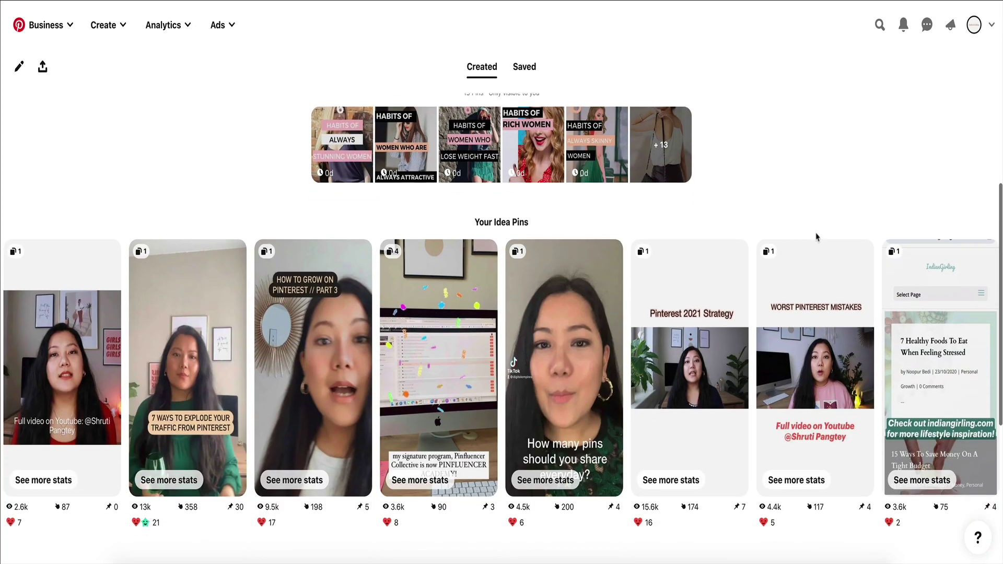
pyautogui.scroll(-10, 816, 236)
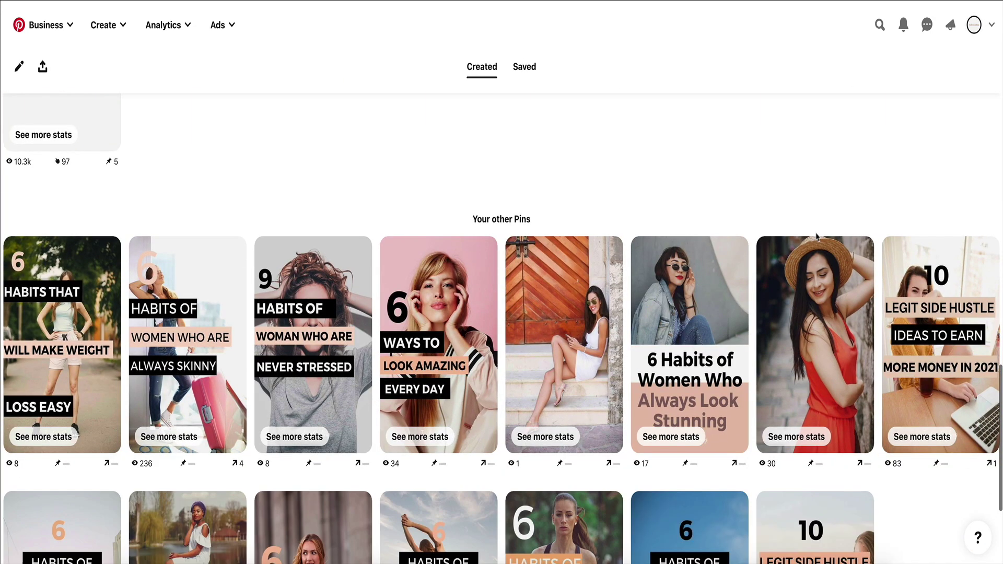
pyautogui.scroll(-1, 816, 233)
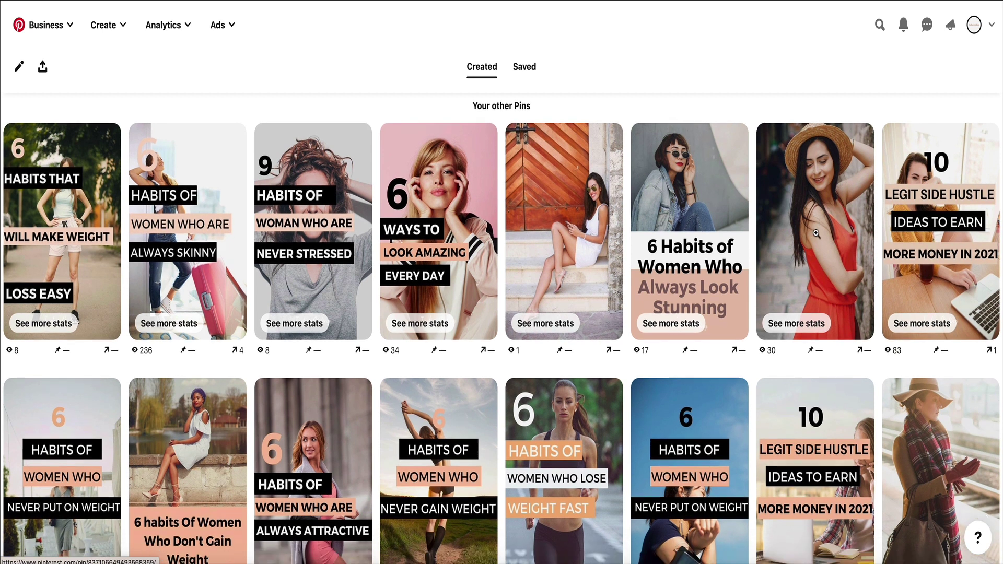
pyautogui.scroll(-5, 817, 234)
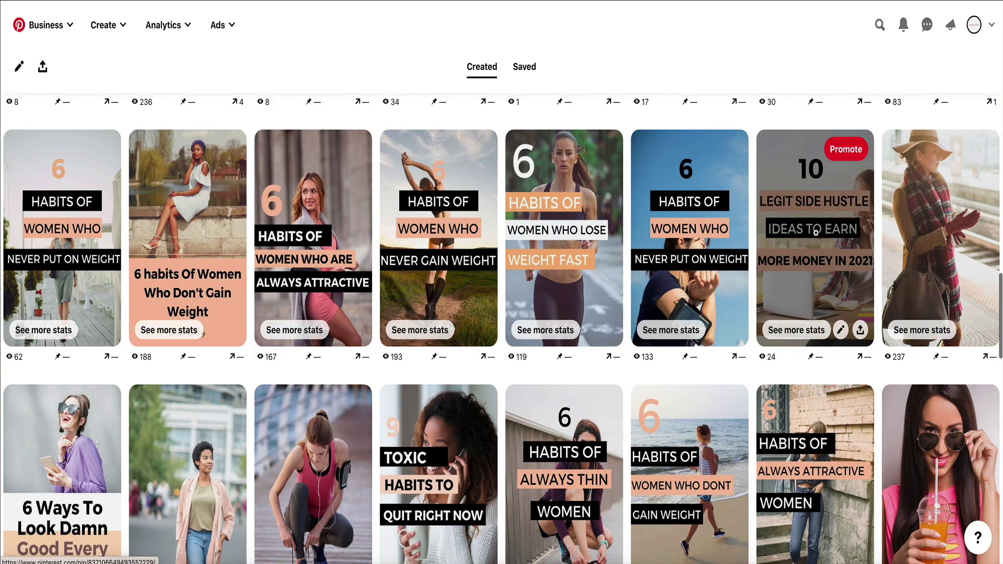
pyautogui.click(817, 232)
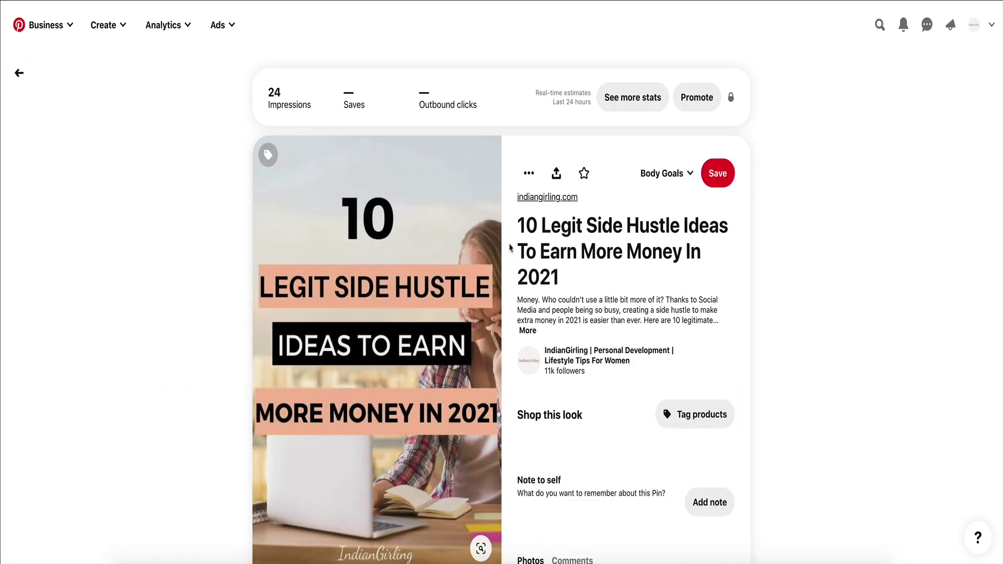
pyautogui.scroll(-2, 176, 279)
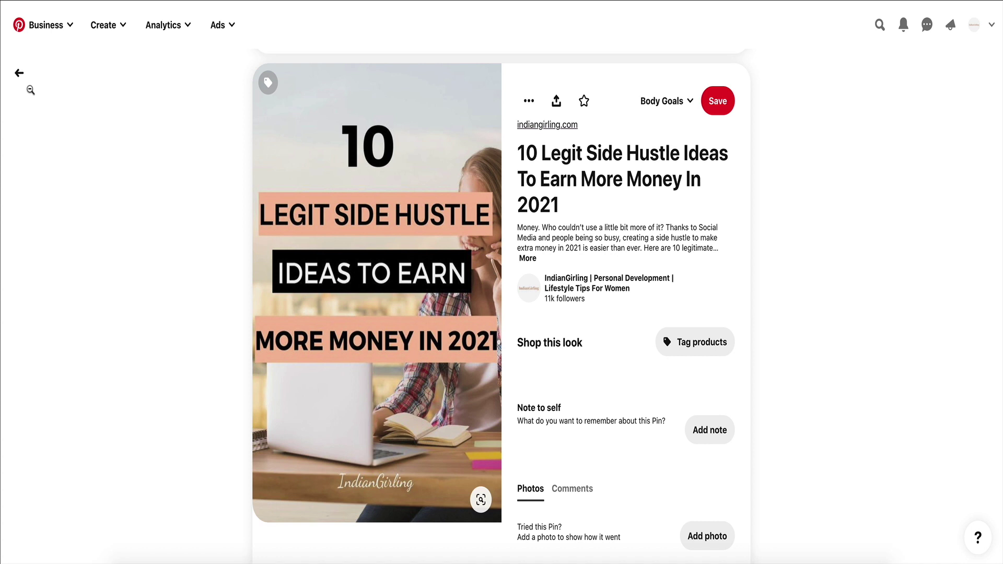
pyautogui.click(29, 82)
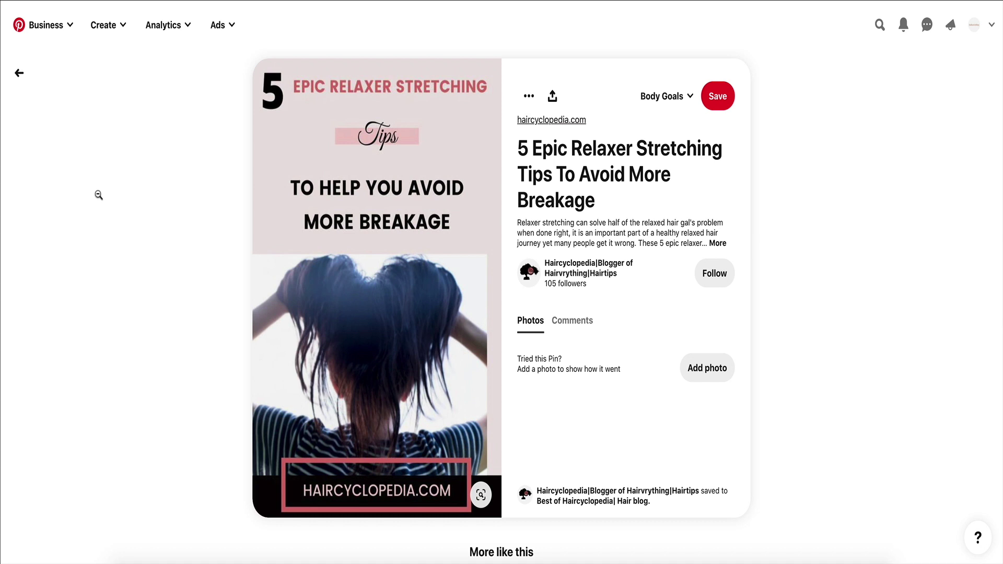
# - Expand the full description of the "5 Epic Relaxer Stretching Tips To Avoid More Breakage" pin and examine its title wording
pyautogui.click(723, 243)
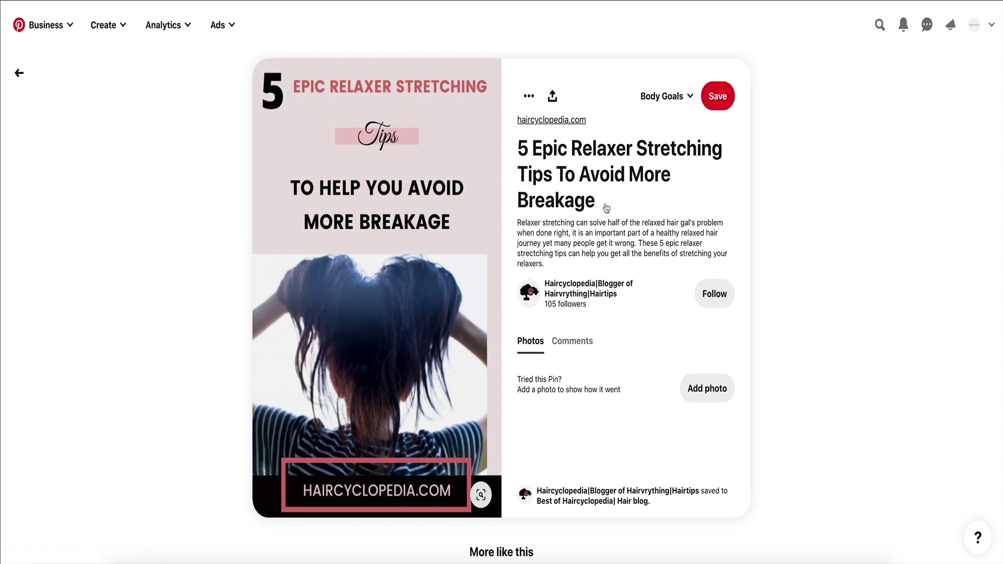
pyautogui.moveTo(605, 205); pyautogui.dragTo(525, 152)
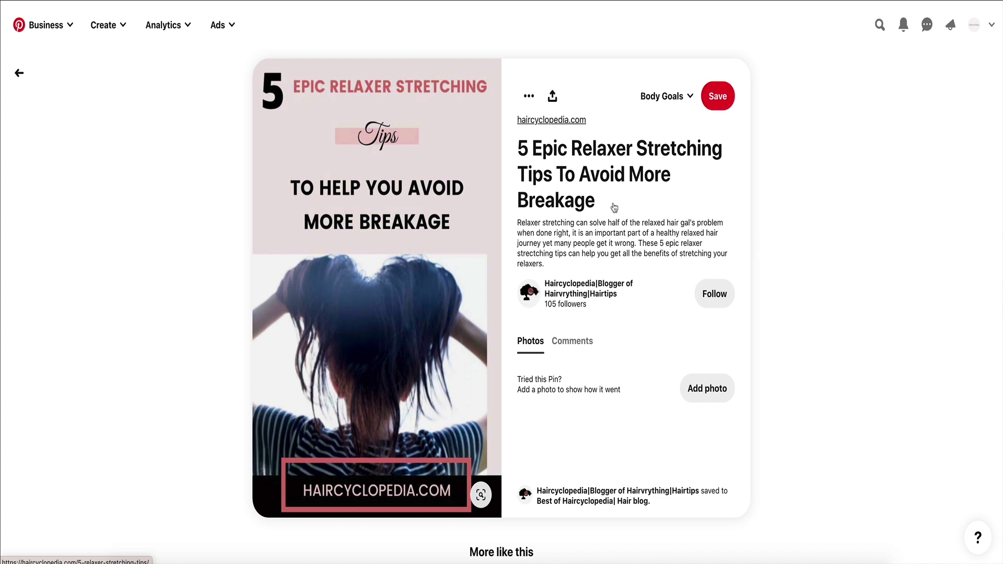
pyautogui.moveTo(597, 202)
pyautogui.mouseDown()
pyautogui.moveTo(533, 173)
pyautogui.moveTo(609, 192)
pyautogui.mouseUp()
# - Switch to Notes and extend the Pins item with "Increase font size, use less adjectives, not use cursive font. Title; Use a different kewyword"
pyautogui.click(410, 560)
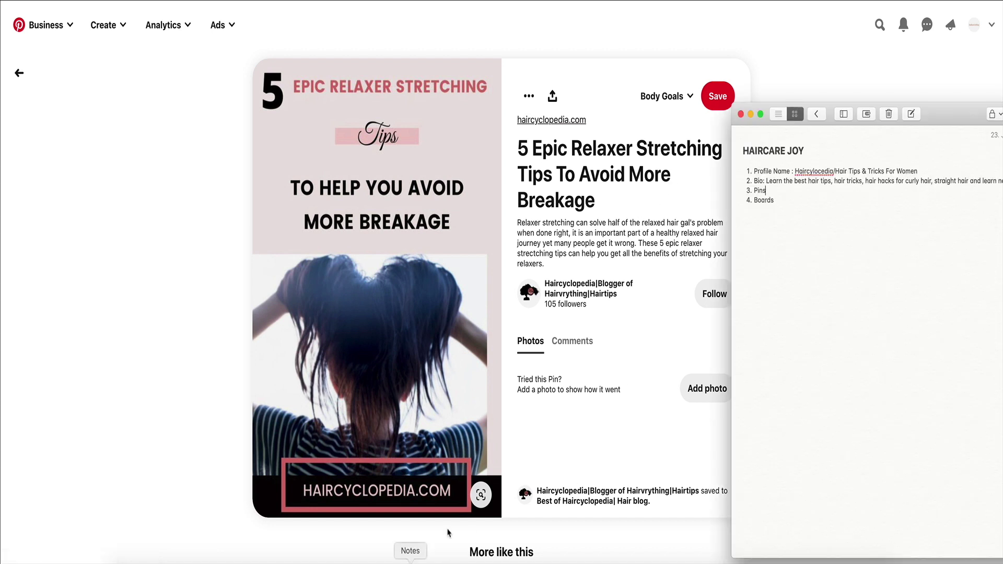
pyautogui.write(':')
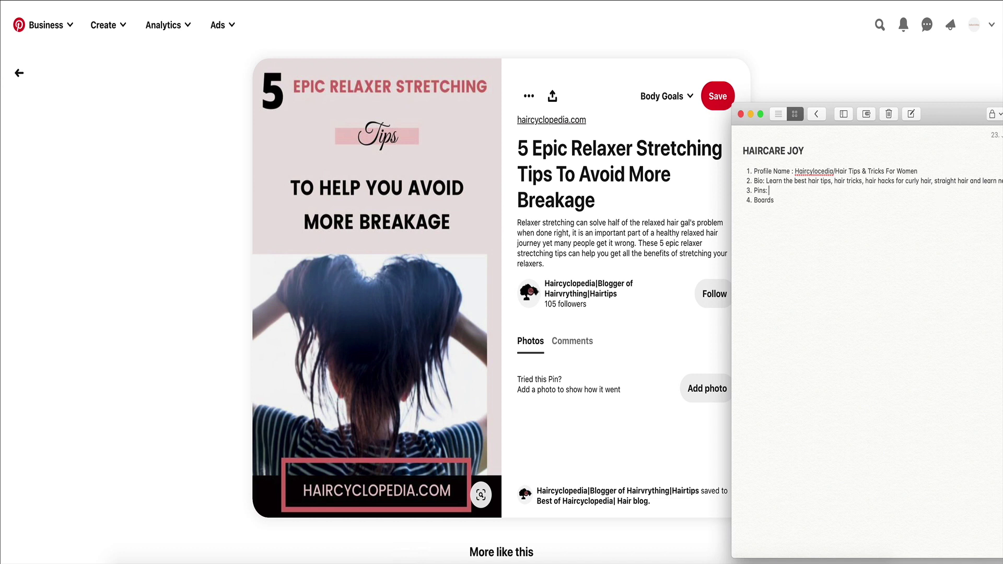
pyautogui.write(' Increase font size, use less adjectives,')
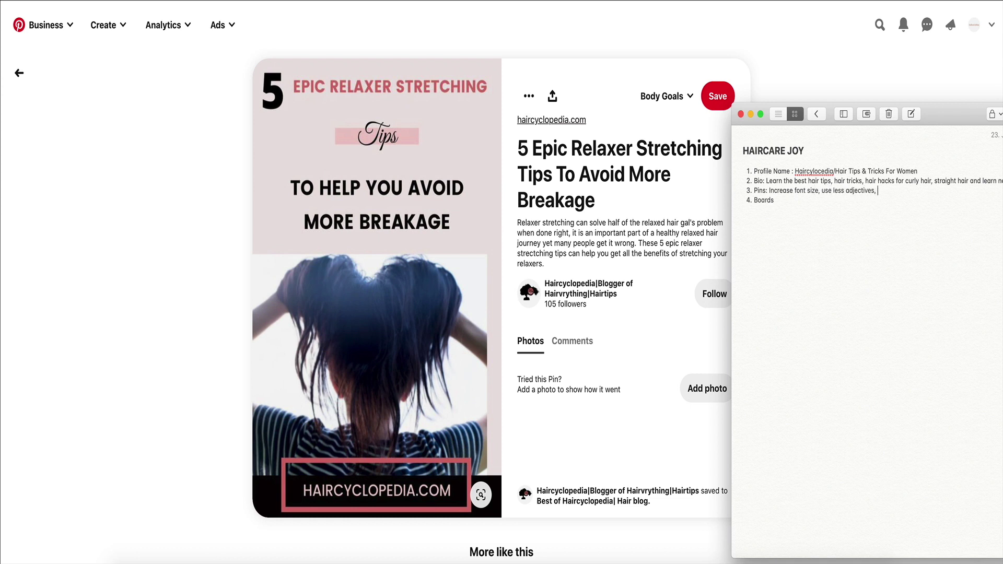
pyautogui.write(' not use cursive font')
pyautogui.write('. Title:')
pyautogui.write(' Use a diffr')
pyautogui.press('BackSpace')
pyautogui.write('erent key')
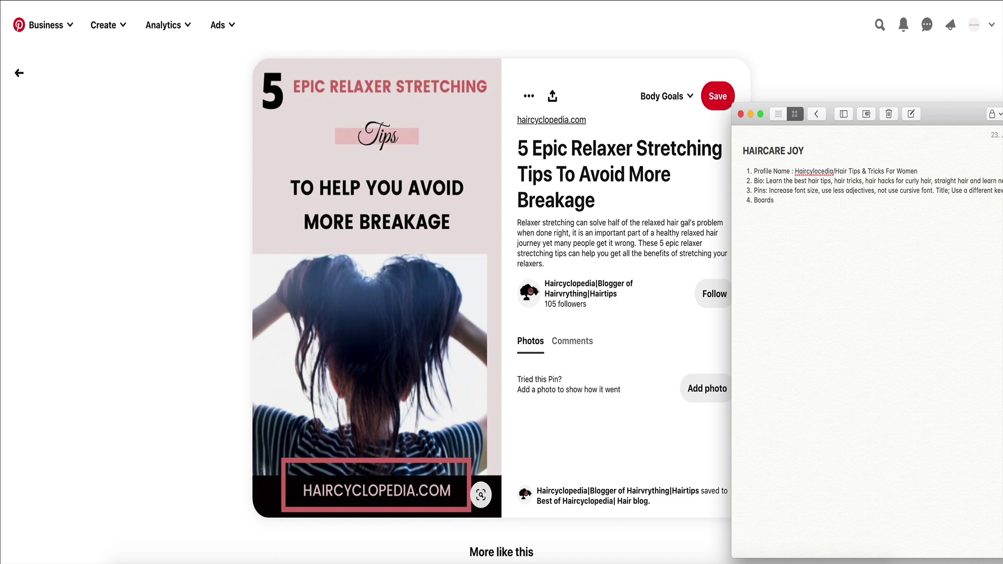
# - Move the note fully into view, replace "kewyword" in the Pins item with "long keyword", and return to the pin on Pinterest
pyautogui.moveTo(972, 115); pyautogui.dragTo(667, 318)
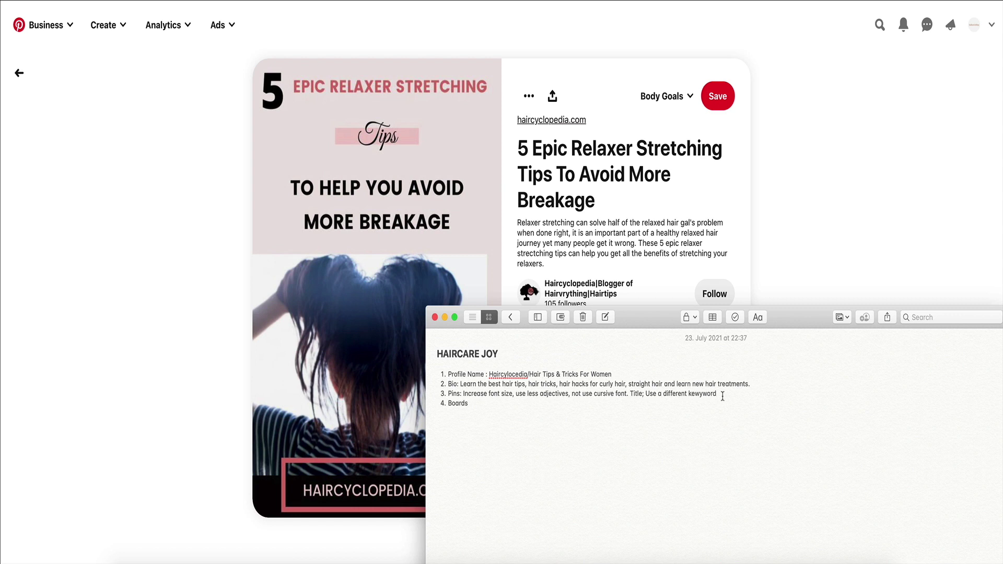
pyautogui.press('BackSpace')
pyautogui.press('BackSpace')
pyautogui.press('BackSpace')
pyautogui.press('BackSpace')
pyautogui.press('BackSpace')
pyautogui.press('BackSpace')
pyautogui.press('BackSpace')
pyautogui.press('BackSpace')
pyautogui.write('long keyword')
pyautogui.click(796, 273)
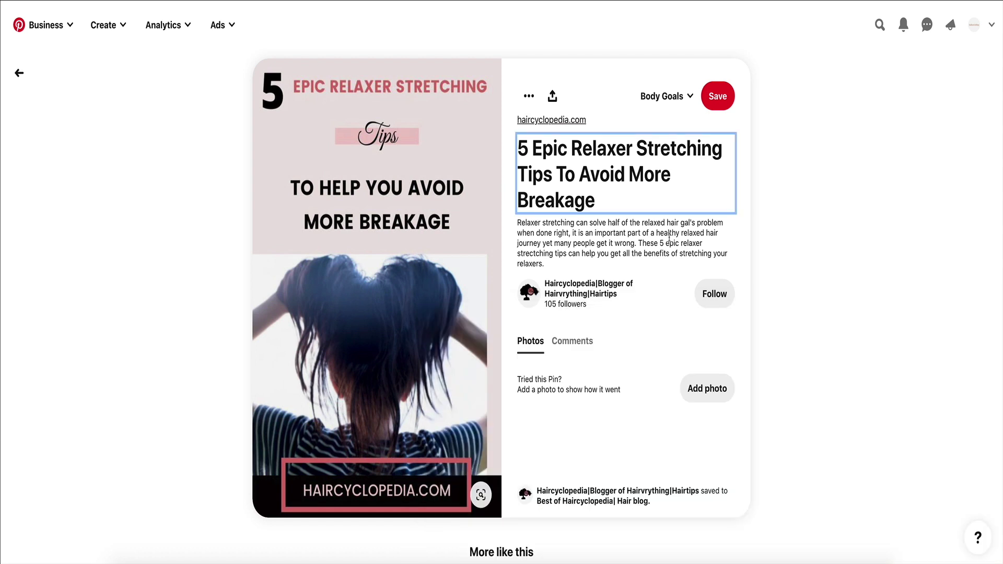
# - Highlight the relaxer stretching pin's description to review it and check Pinterest's search suggestions for "relaxer str"
pyautogui.scroll(-1, 669, 238)
pyautogui.moveTo(517, 213); pyautogui.dragTo(551, 215)
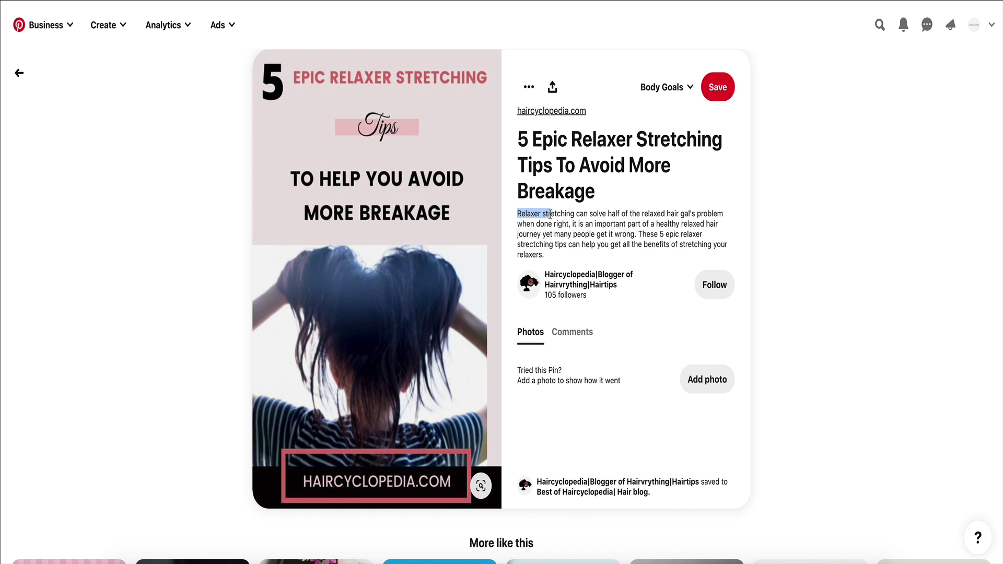
pyautogui.moveTo(550, 215); pyautogui.dragTo(588, 260)
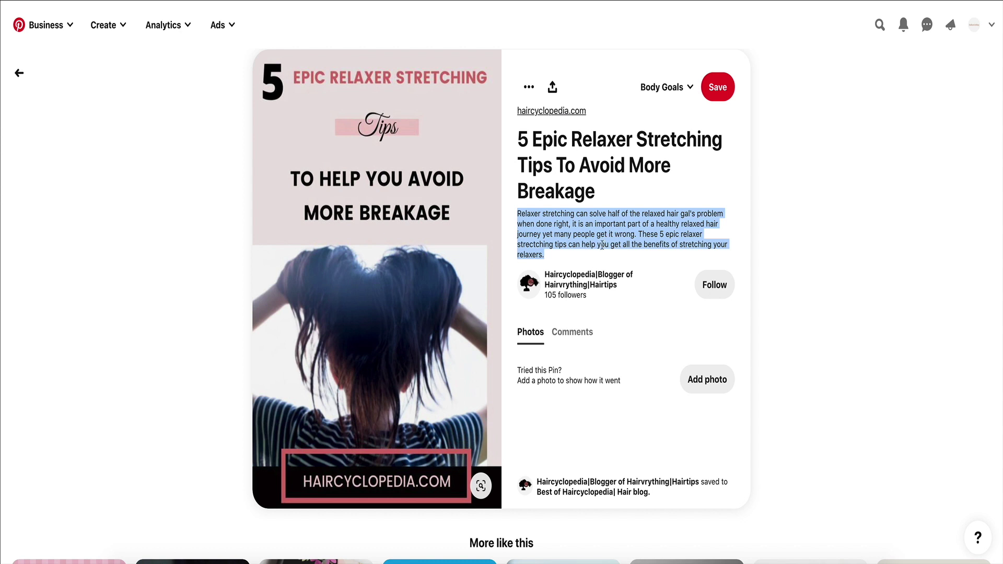
pyautogui.click(880, 24)
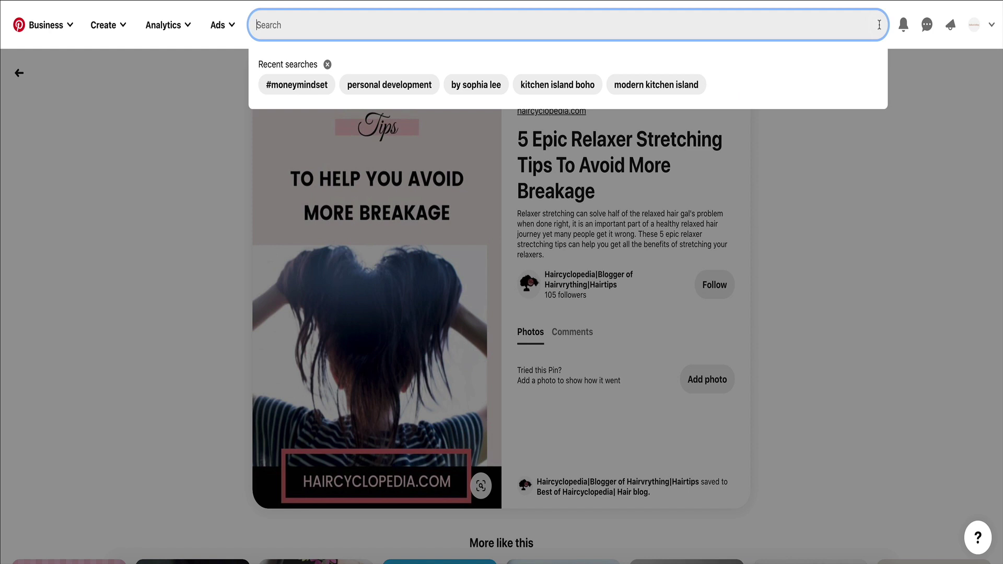
pyautogui.write('relaxer str')
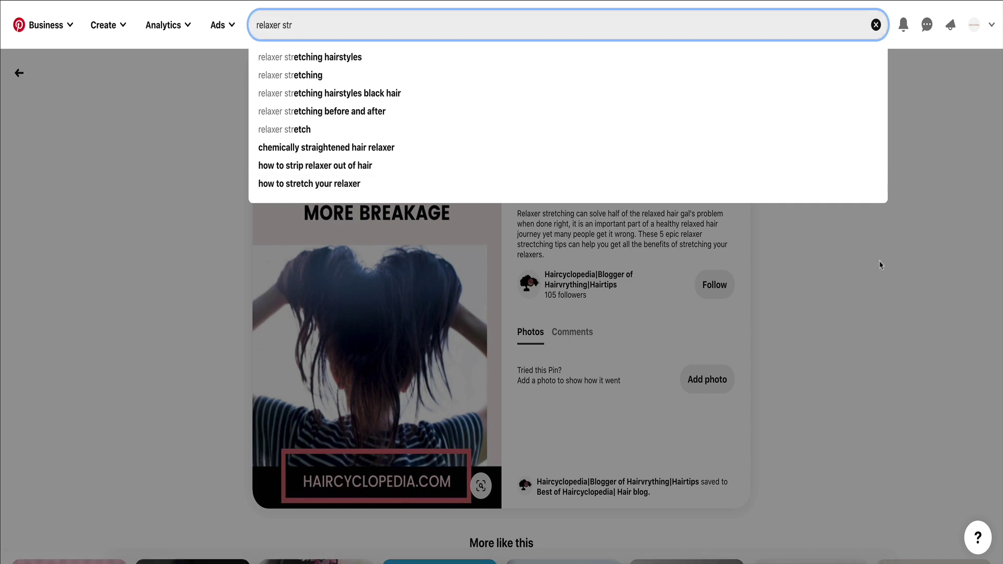
pyautogui.click(795, 268)
pyautogui.moveTo(518, 215); pyautogui.dragTo(602, 257)
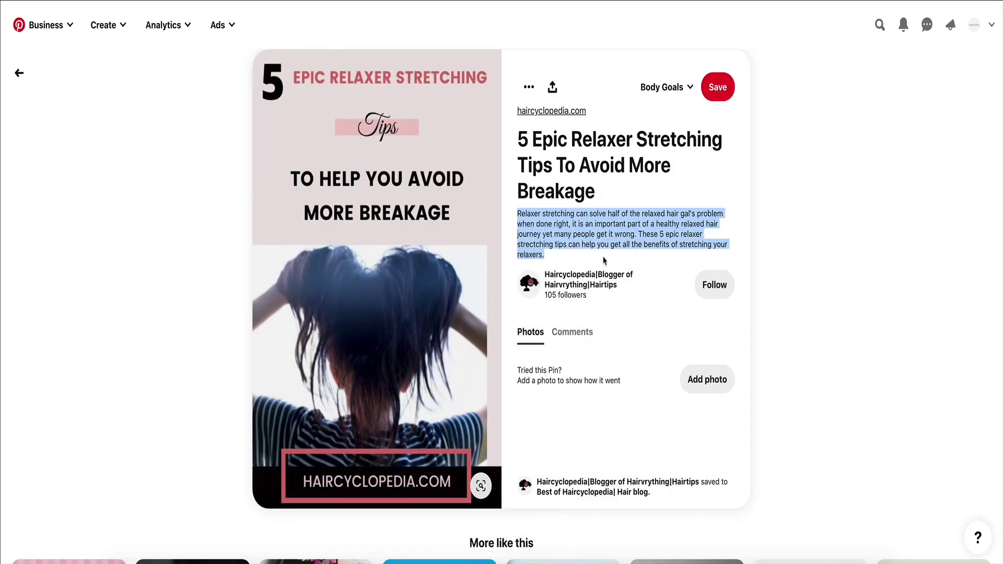
# - Replace the "hair hacks" search with "relaxer stretch" and open the pin results for the suggestion "relaxer stretching"
pyautogui.click(887, 35)
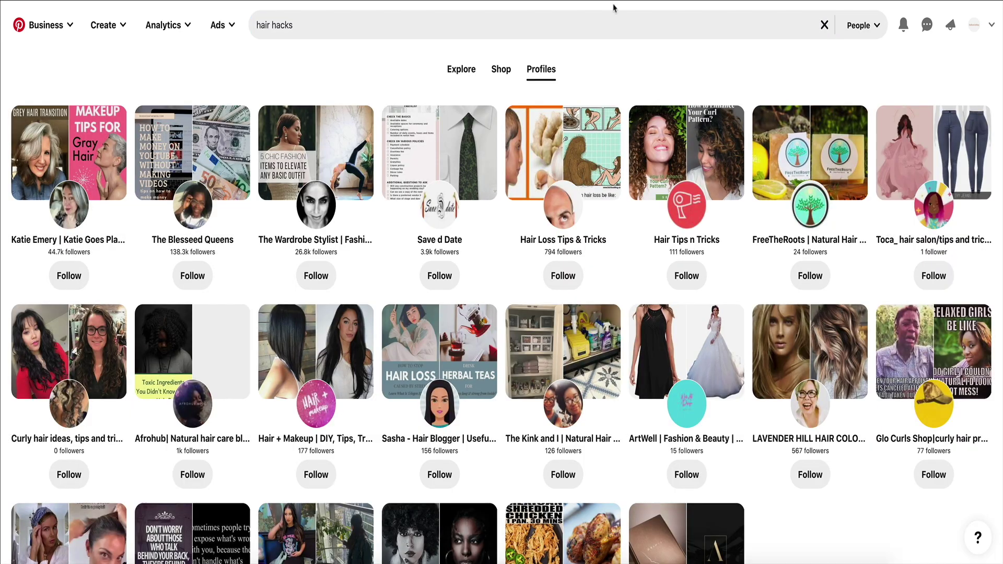
pyautogui.click(669, 26)
pyautogui.hotkey('ctrl', 'a')
pyautogui.write('rela')
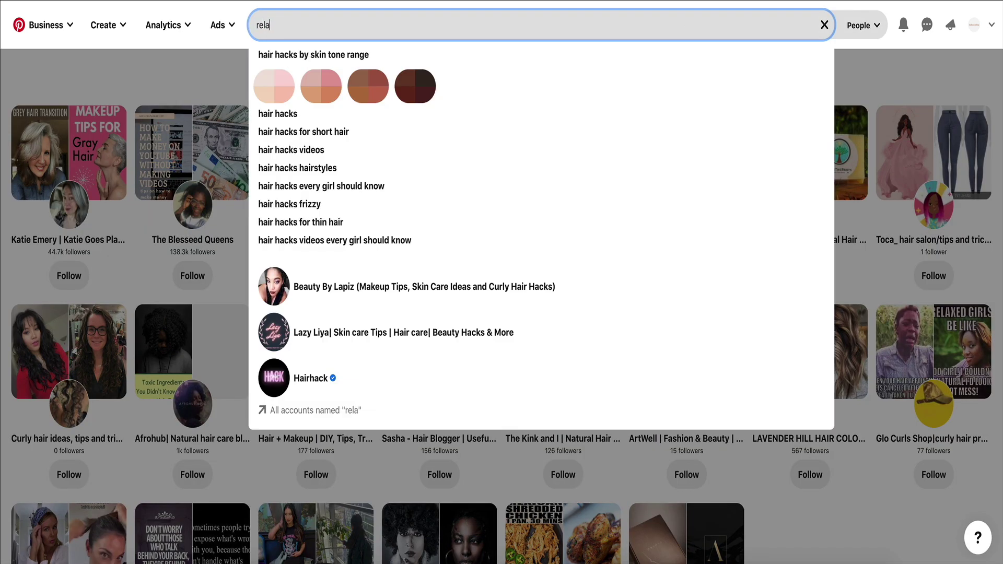
pyautogui.write('xer stretch')
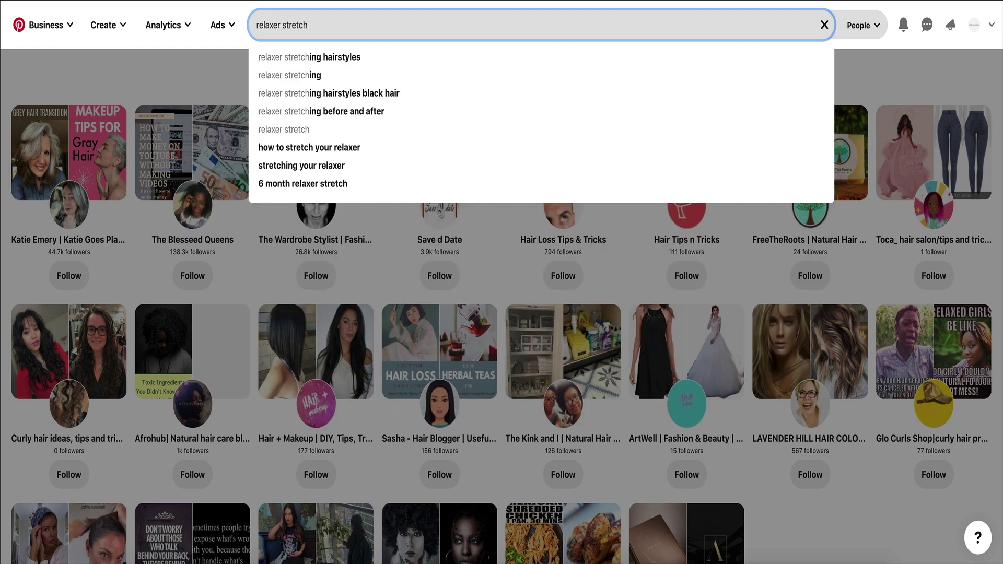
pyautogui.click(459, 75)
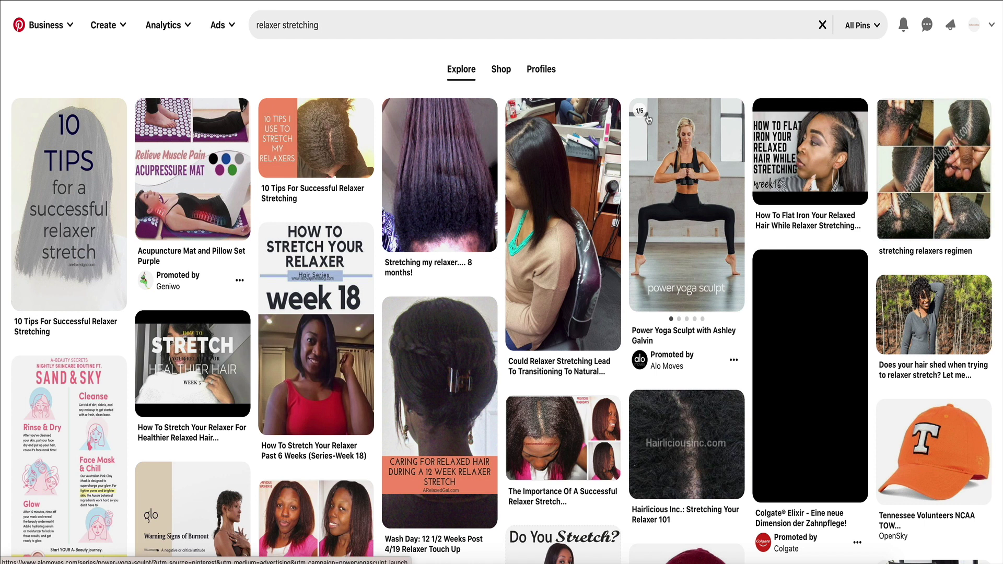
# - View the "Wash Day: 12 1/2 Weeks Post 4/19 Relaxer Touch Up" pin with its full description, then return to the search results
pyautogui.scroll(-3, 694, 328)
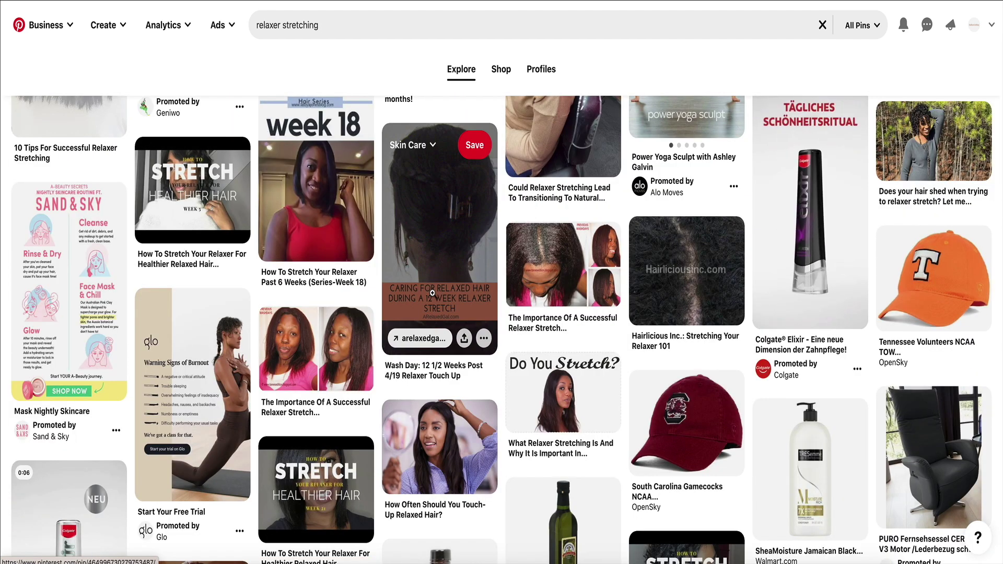
pyautogui.click(432, 293)
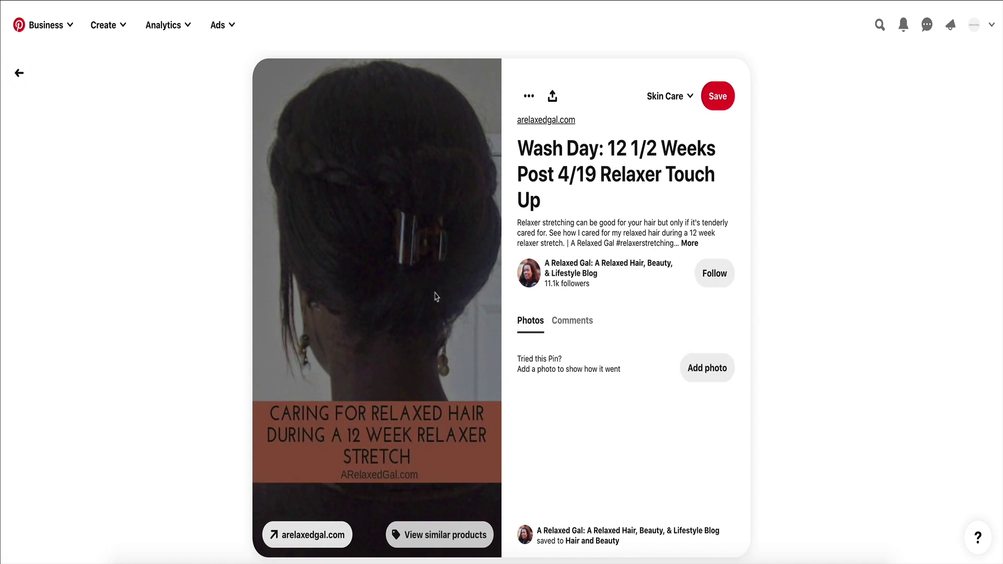
pyautogui.click(690, 244)
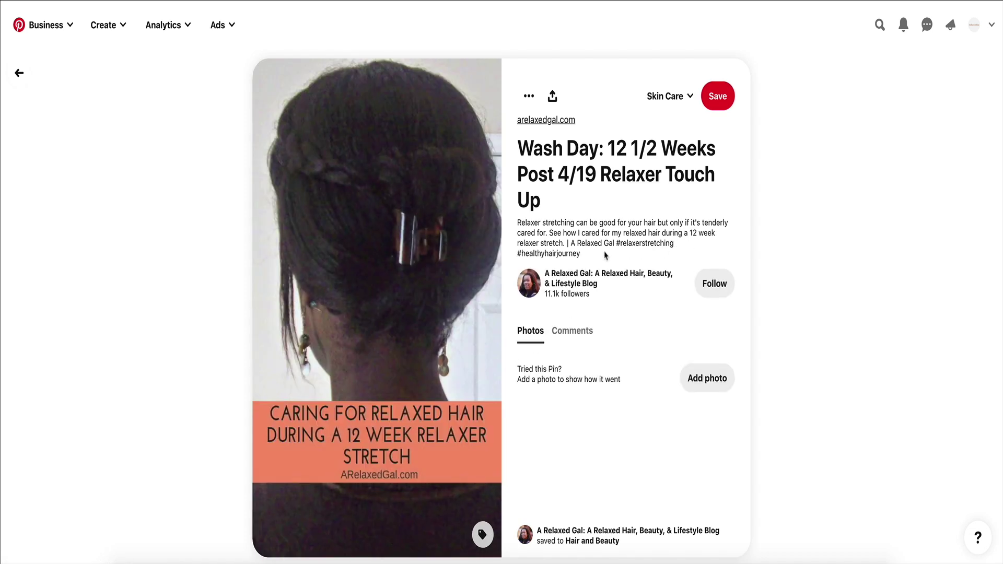
pyautogui.click(19, 74)
# - Look through the relaxer stretching results and read the full description of the pin "Could Relaxer Stretching Lead To Transitioning To Natural Hair?"
pyautogui.scroll(-15, 460, 246)
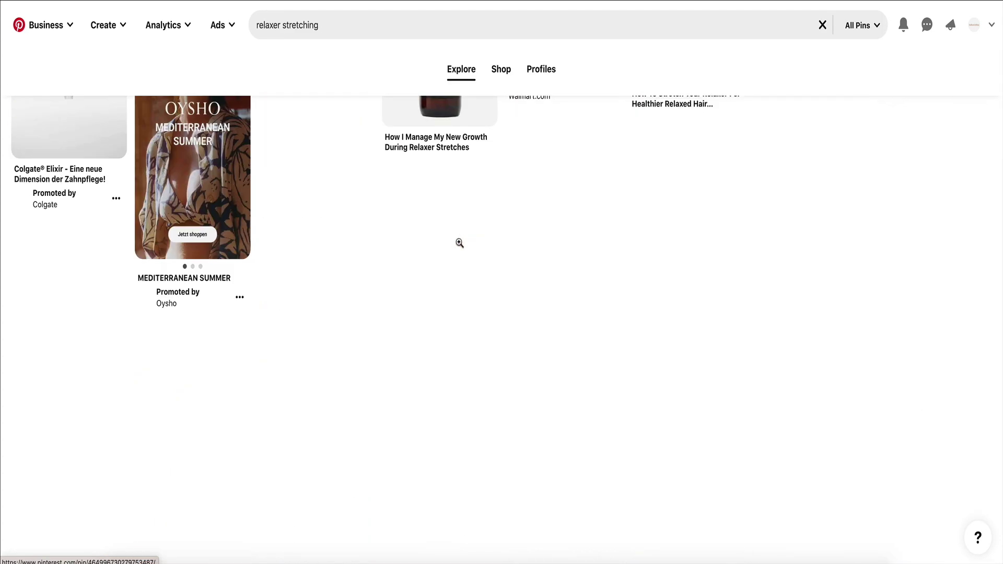
pyautogui.scroll(15, 459, 246)
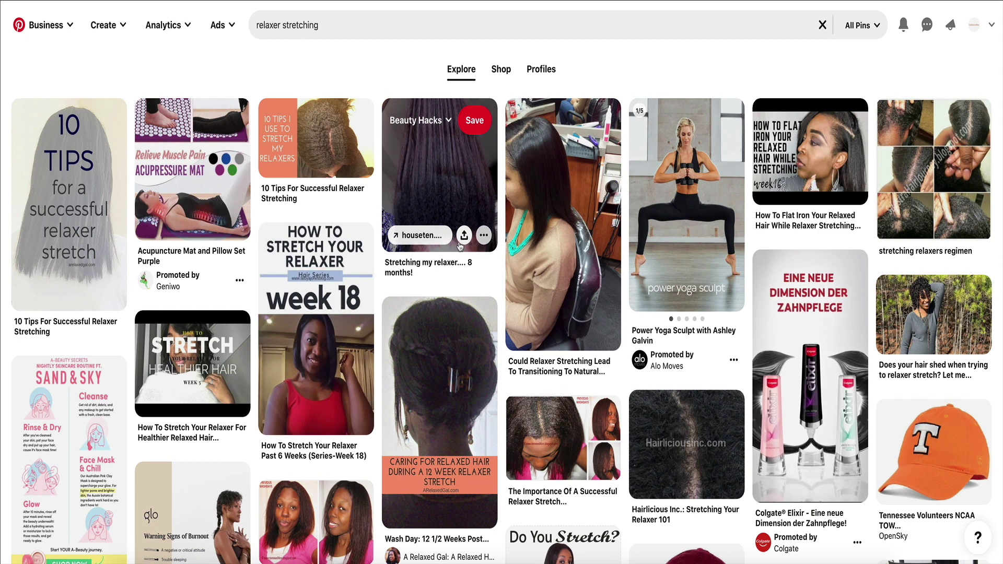
pyautogui.scroll(-7, 460, 246)
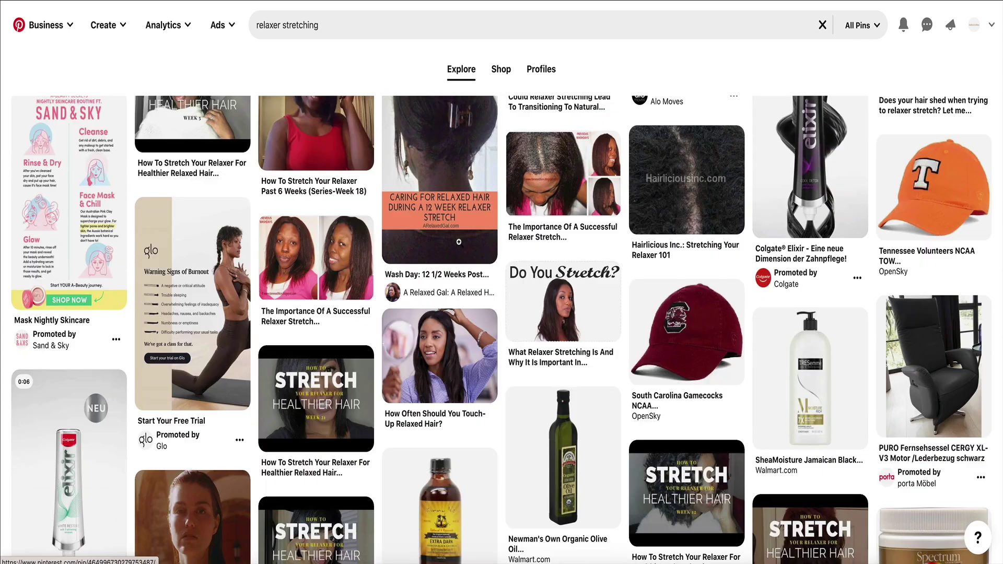
pyautogui.scroll(-3, 459, 242)
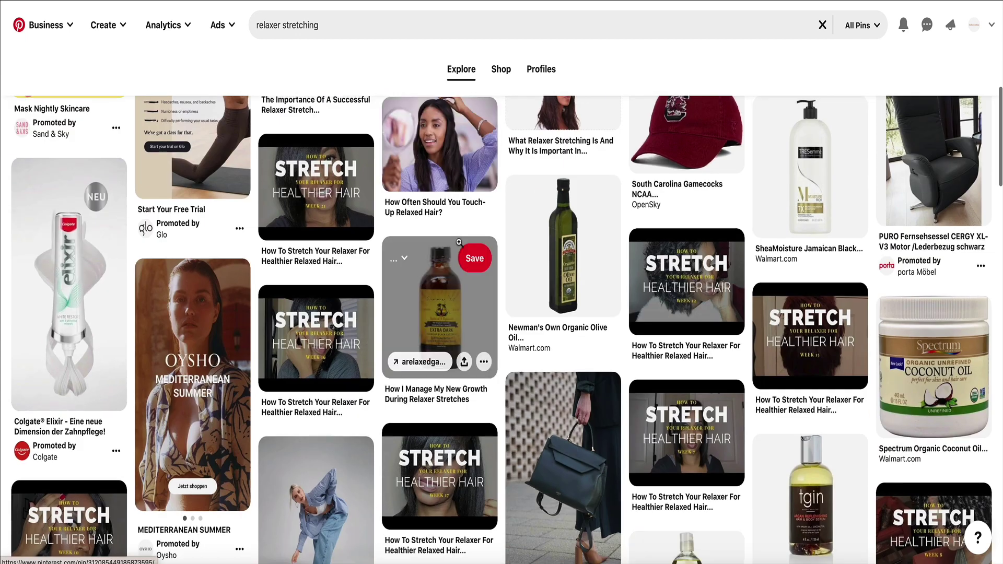
pyautogui.scroll(-1, 460, 241)
pyautogui.scroll(9, 460, 240)
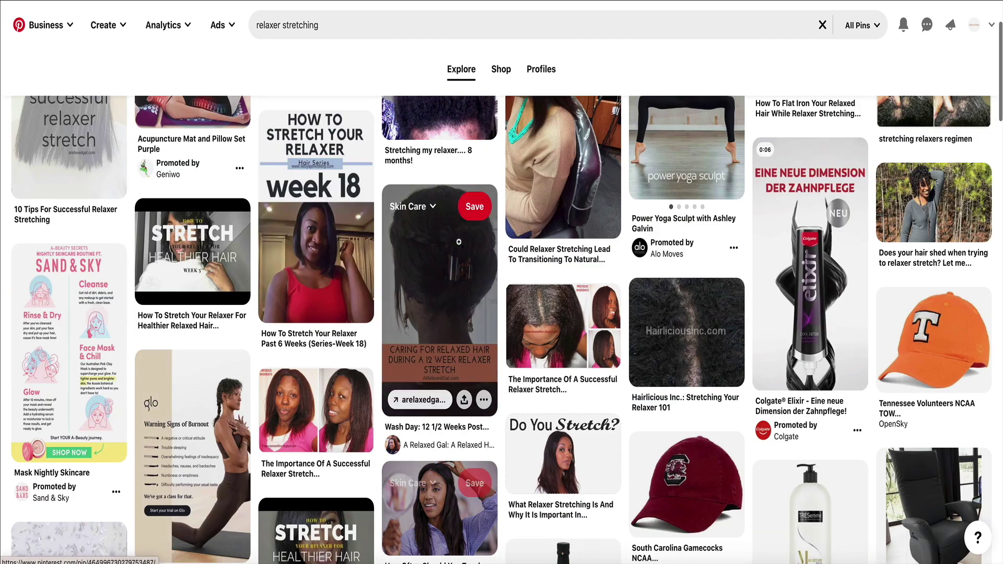
pyautogui.scroll(2, 726, 276)
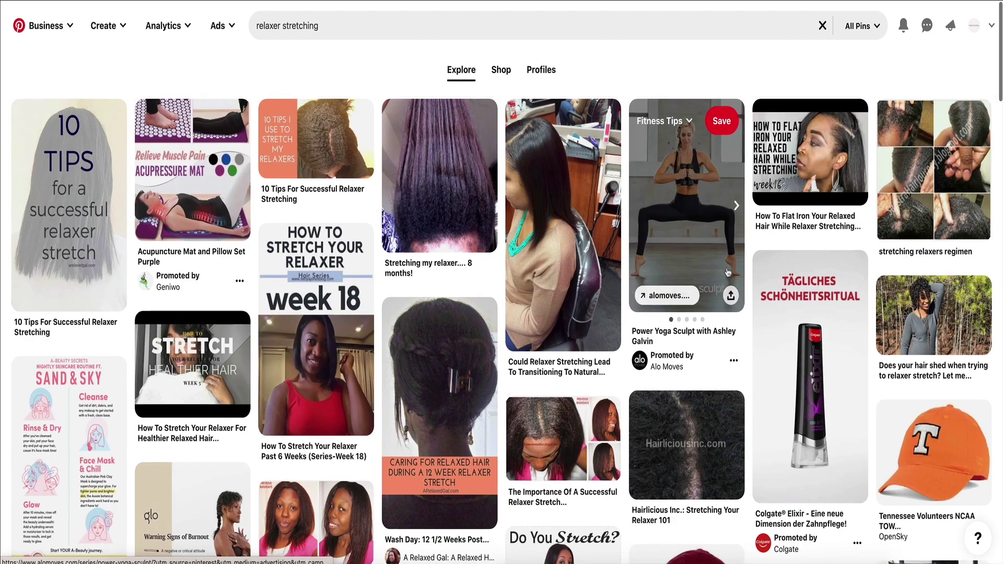
pyautogui.click(583, 254)
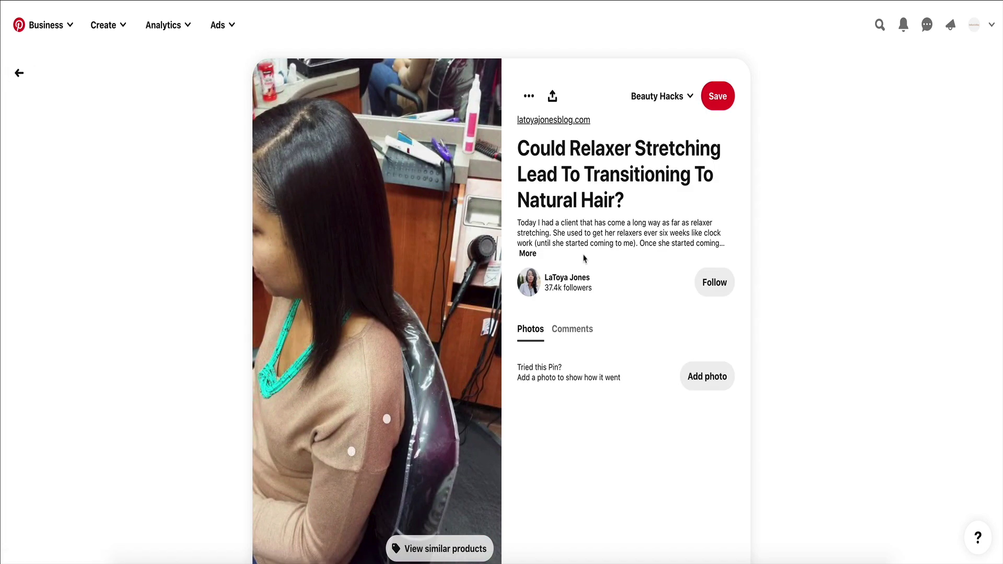
pyautogui.scroll(-12, 674, 285)
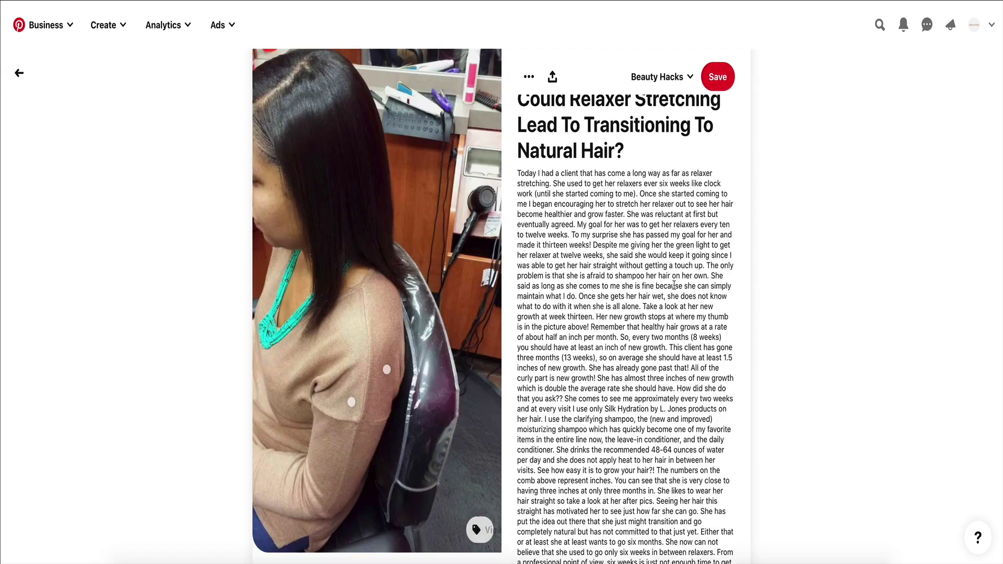
# - Return to the "5 Epic Relaxer Stretching Tips To Avoid More Breakage" pin, highlight its description for review, and go back to the Haircyclopedia profile
pyautogui.click(19, 72)
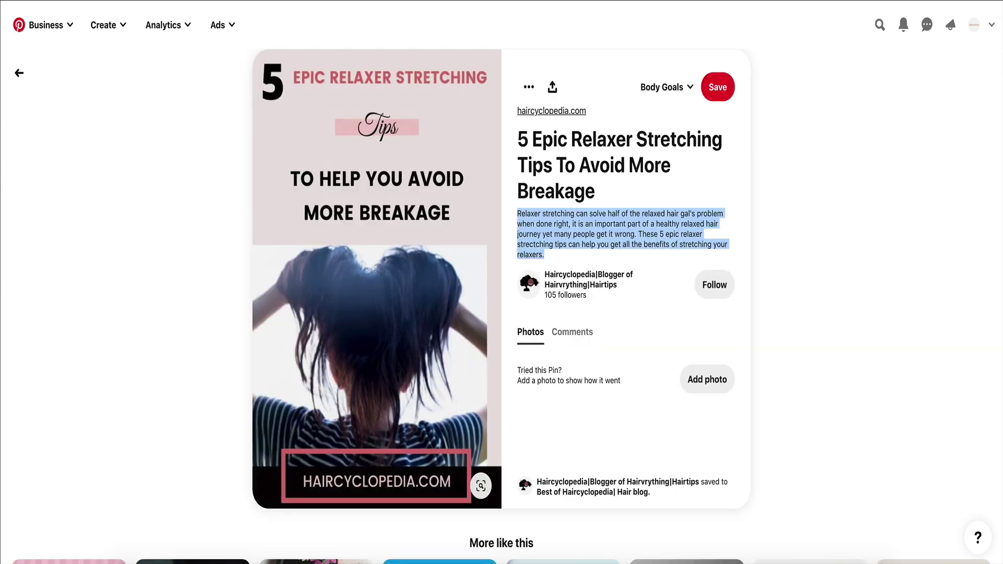
pyautogui.click(605, 228)
pyautogui.moveTo(564, 259); pyautogui.dragTo(517, 215)
pyautogui.click(548, 255)
pyautogui.moveTo(545, 253); pyautogui.dragTo(517, 216)
pyautogui.scroll(-1, 712, 204)
pyautogui.scroll(2, 712, 203)
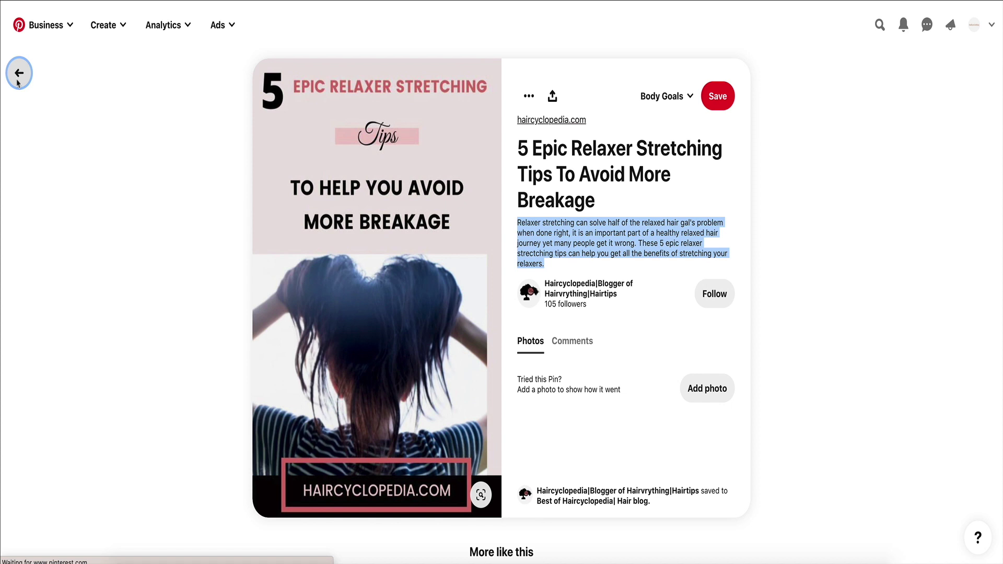
pyautogui.click(18, 72)
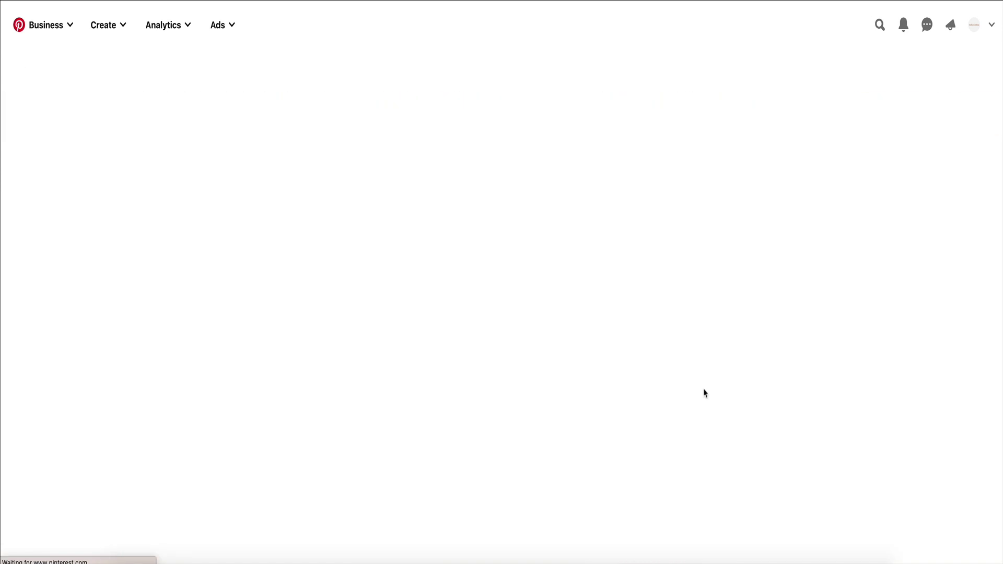
# - Look through the profile's created pins and view the "Why You Need To Know Your Hair Porosity." pin, then return to the profile
pyautogui.scroll(-2, 704, 393)
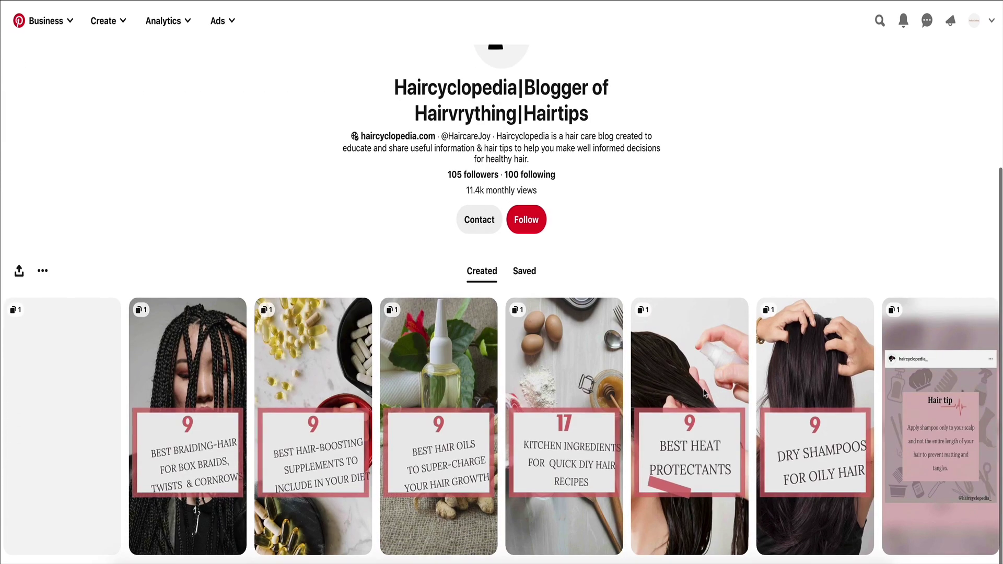
pyautogui.scroll(-10, 686, 346)
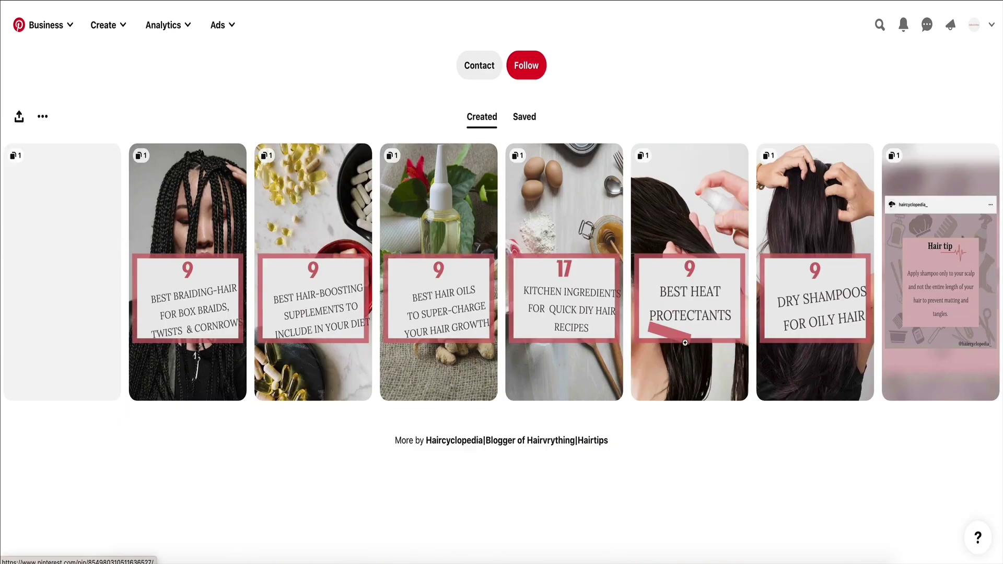
pyautogui.scroll(-7, 686, 344)
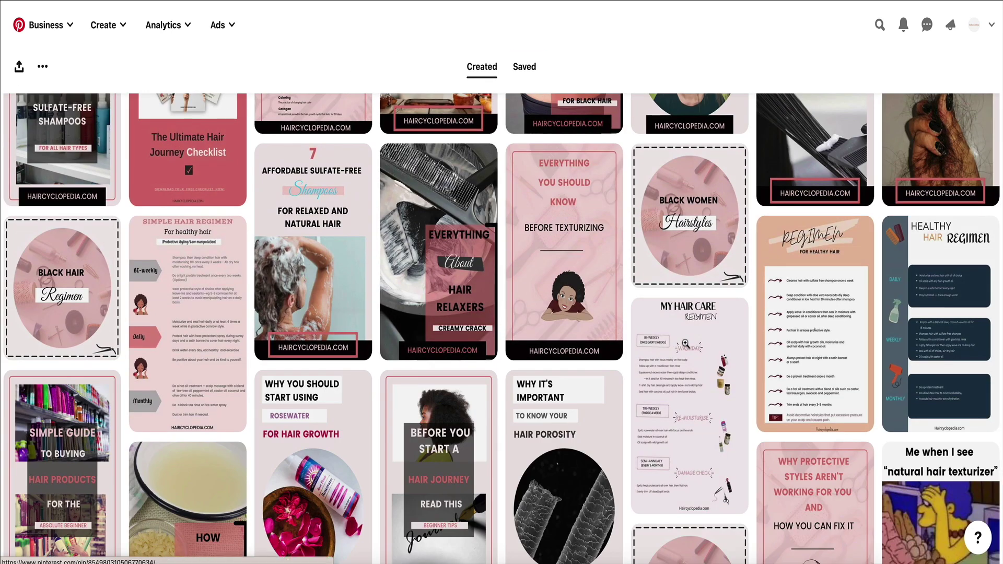
pyautogui.scroll(-2, 686, 344)
pyautogui.scroll(-1, 686, 343)
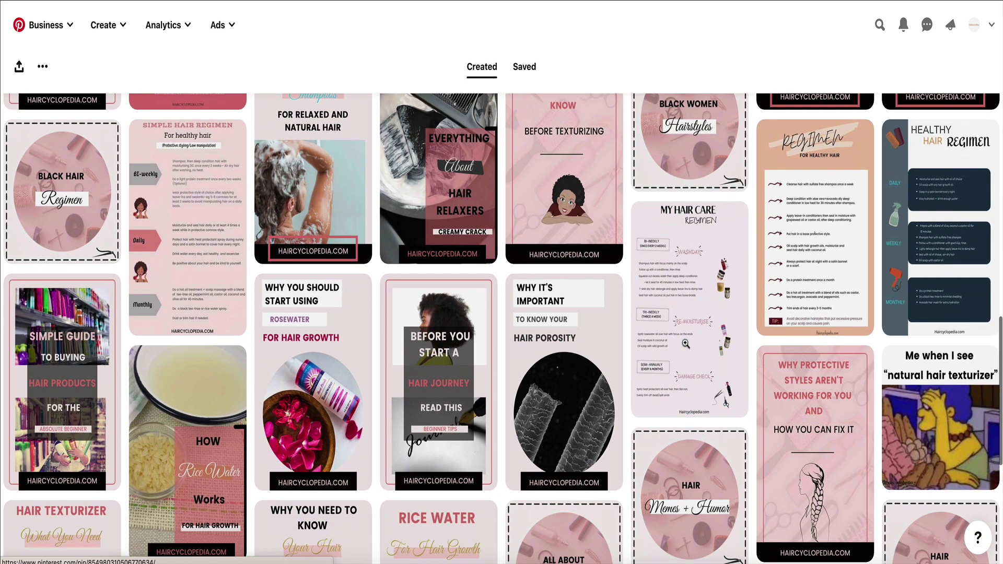
pyautogui.scroll(1, 686, 344)
pyautogui.scroll(-5, 686, 343)
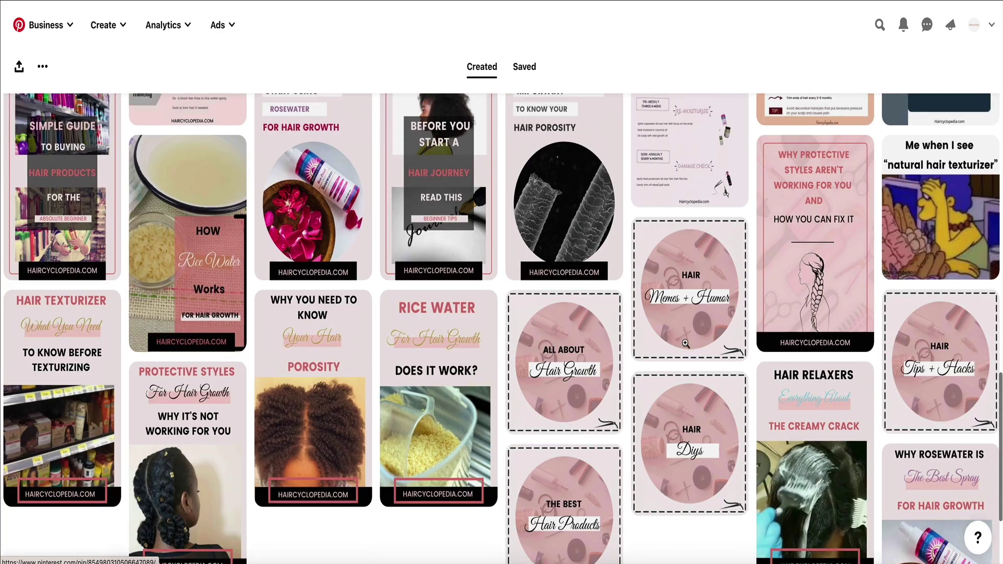
pyautogui.scroll(-4, 686, 345)
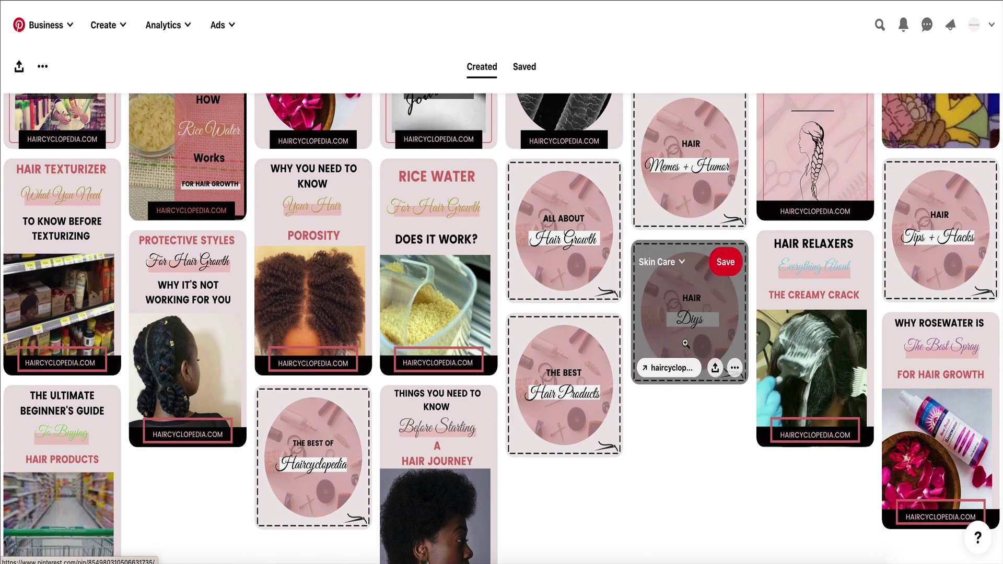
pyautogui.scroll(-1, 686, 344)
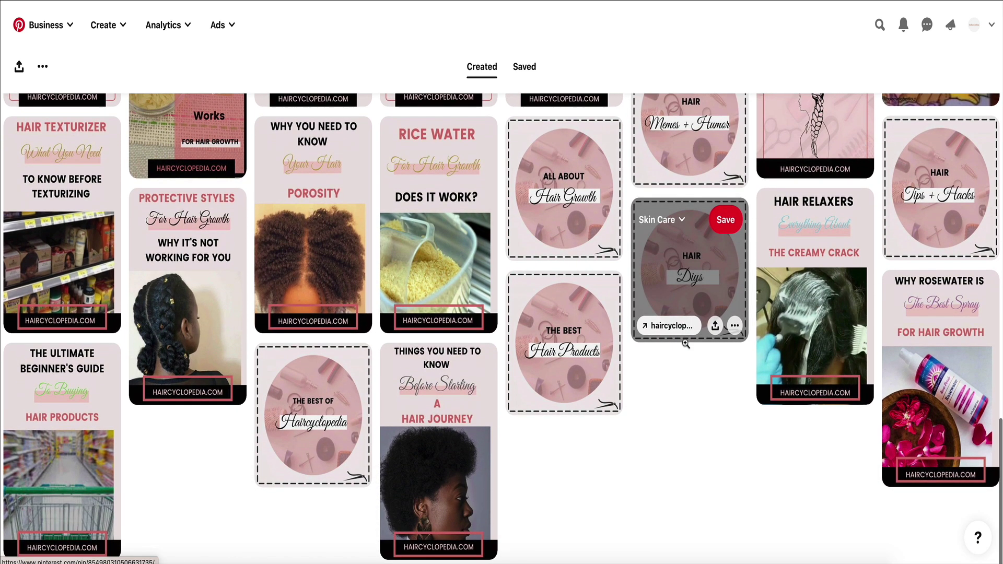
pyautogui.click(358, 208)
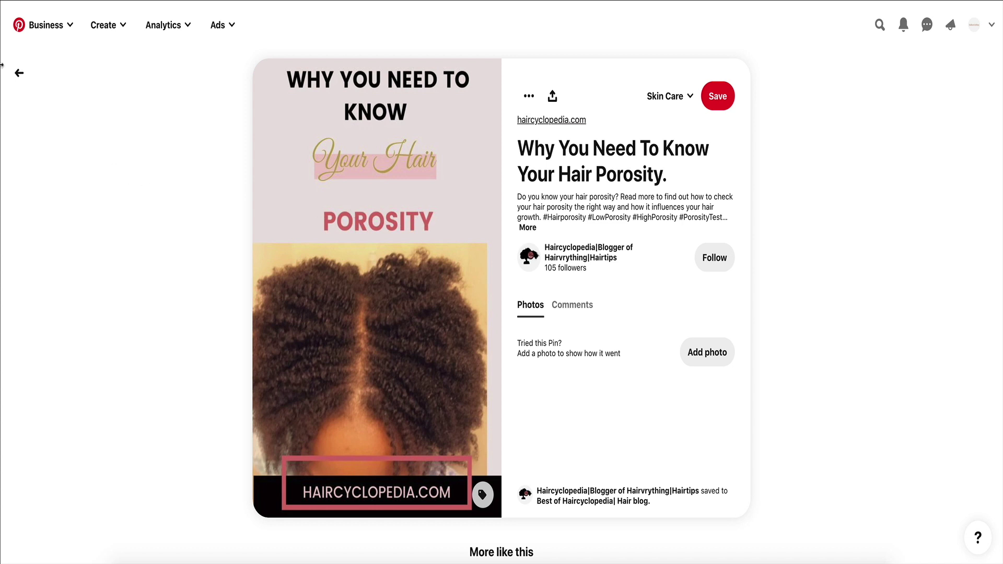
pyautogui.click(17, 72)
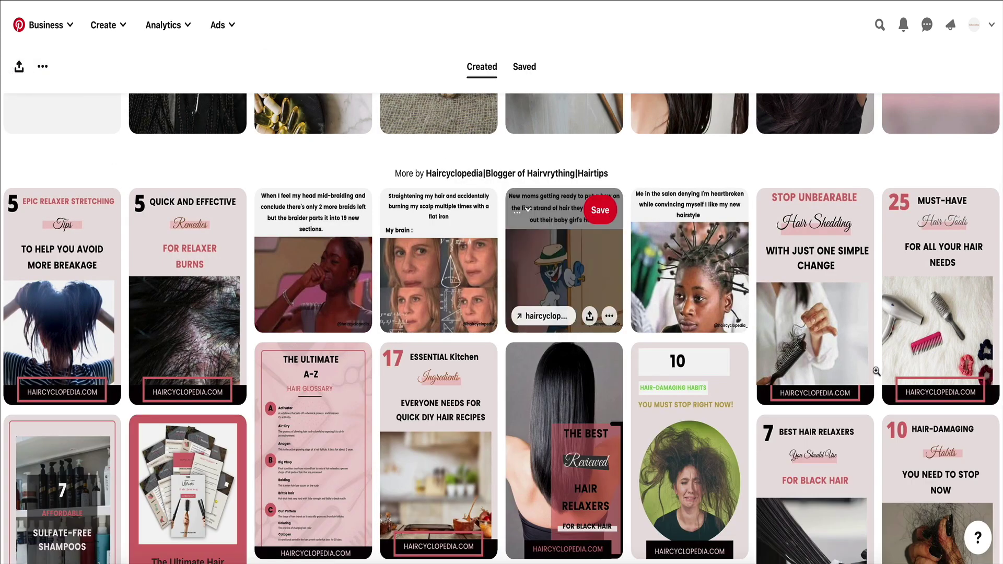
# - View the "17 Kitchen Ingredients" pin and append ", short 5-7 titles" to the Pins line in Notes, then return to the profile
pyautogui.scroll(-3, 940, 366)
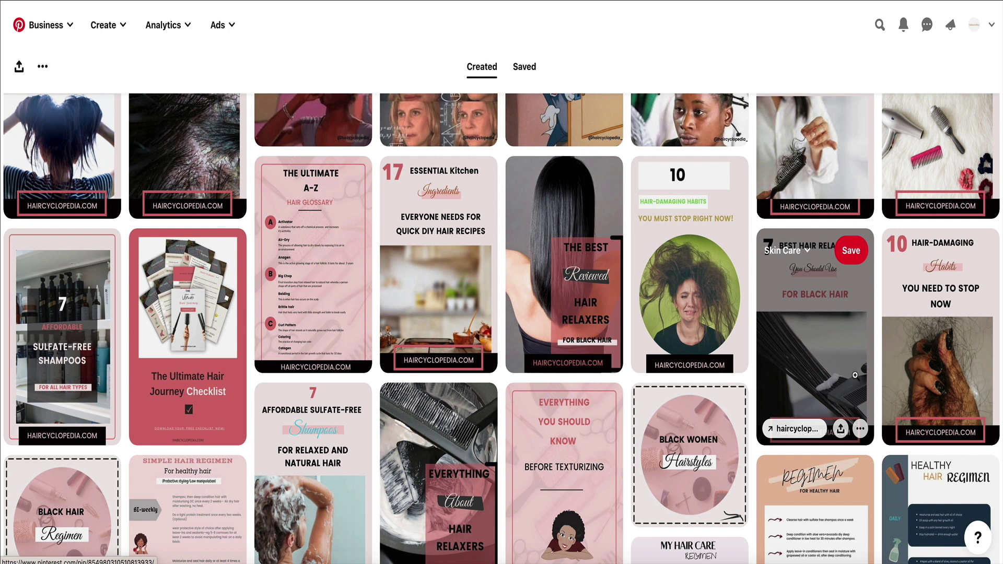
pyautogui.click(418, 271)
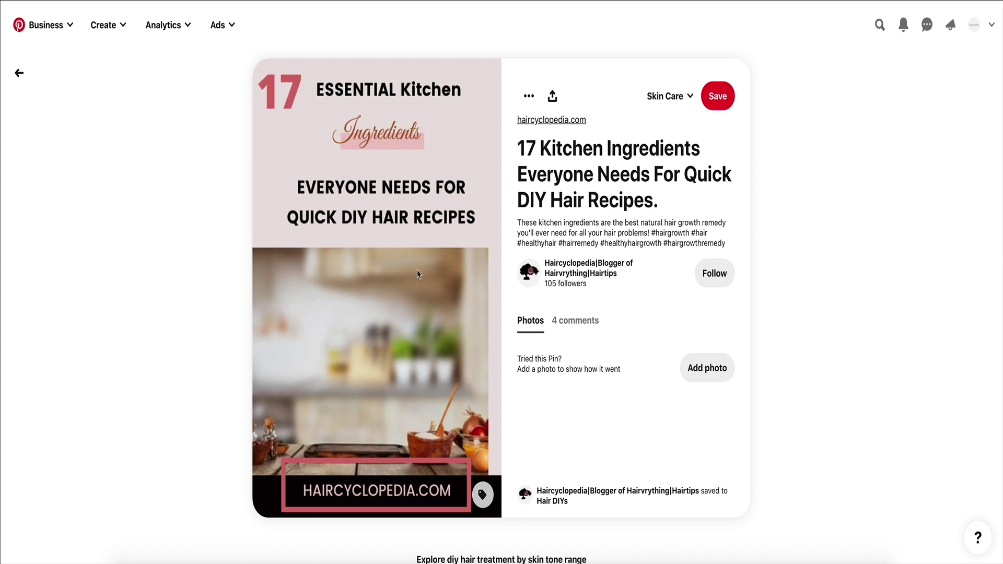
pyautogui.click(402, 560)
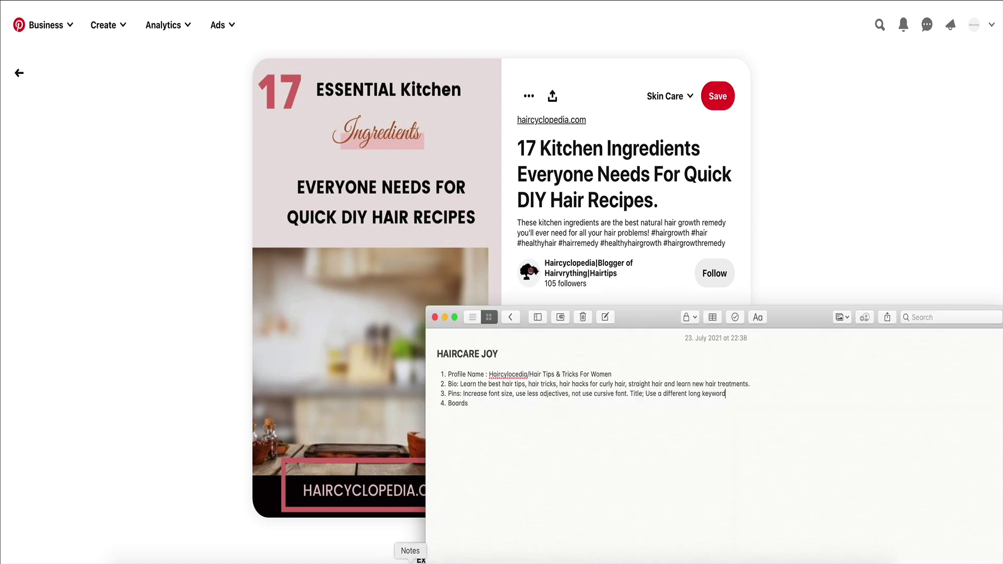
pyautogui.click(727, 322)
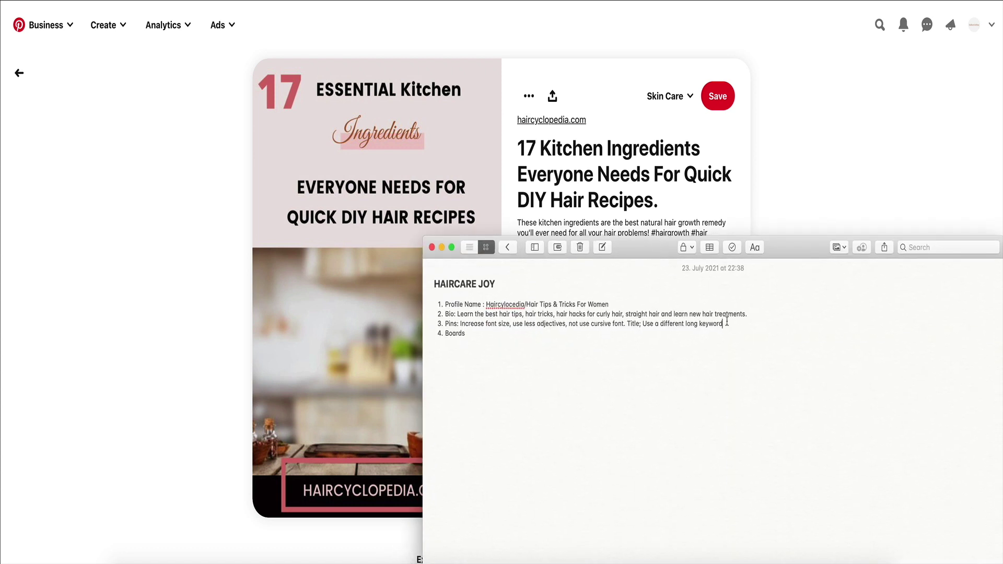
pyautogui.write(', short 5-7 titles')
pyautogui.click(766, 165)
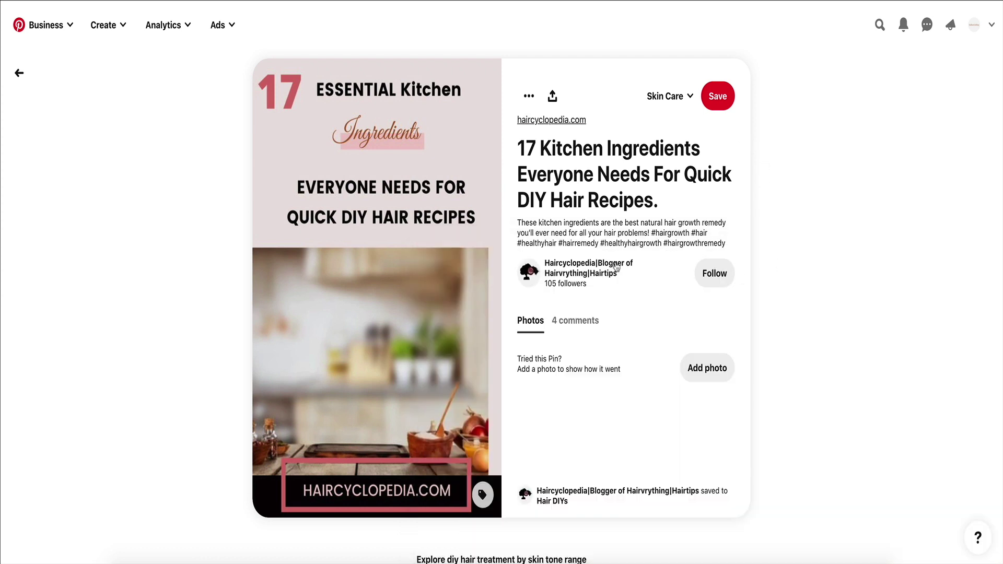
pyautogui.click(20, 73)
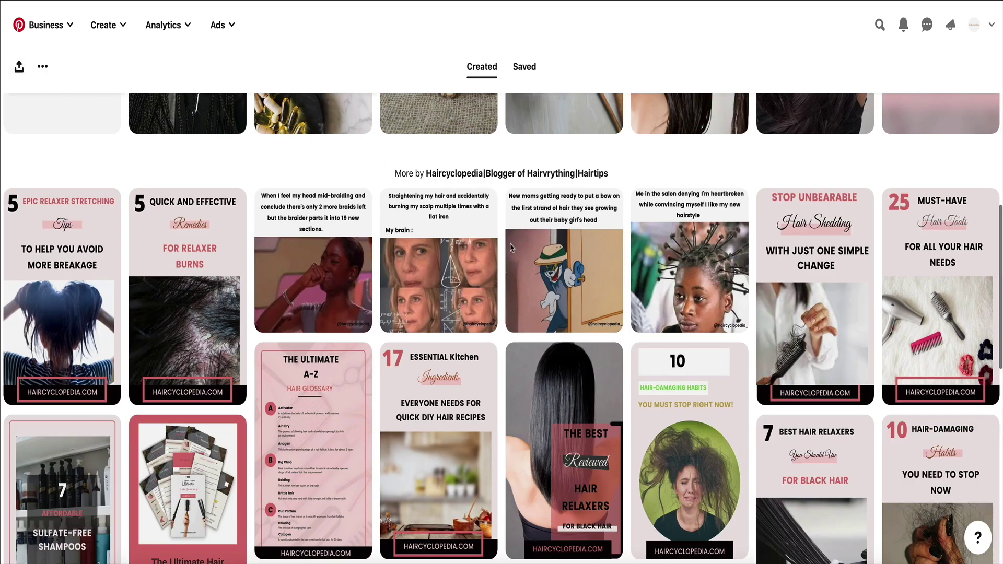
# - View the title and description of the "The Best Reviewed Hair Relaxers For Black Hair." pin, then return to the created pins
pyautogui.scroll(-3, 579, 377)
pyautogui.click(568, 304)
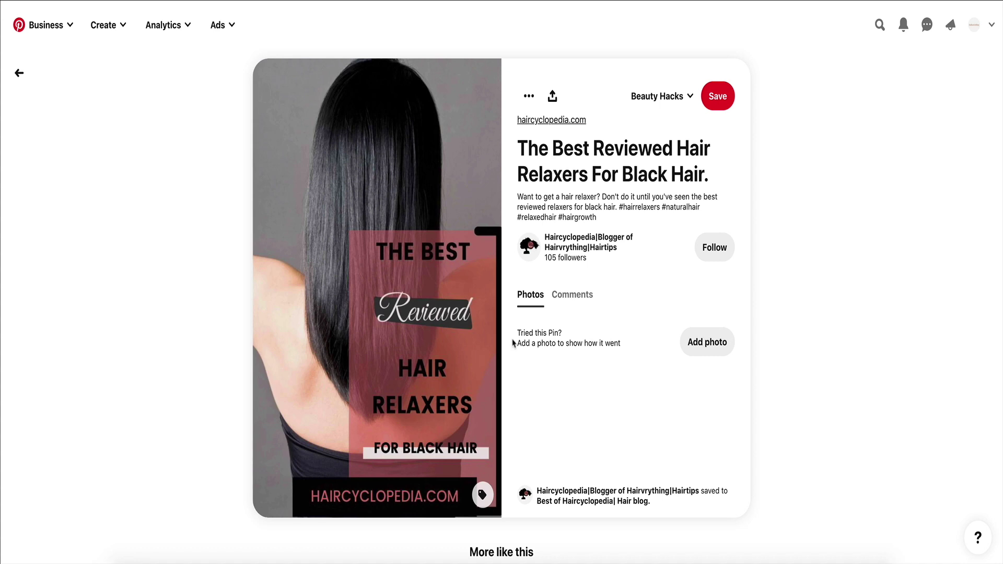
pyautogui.scroll(-1, 366, 209)
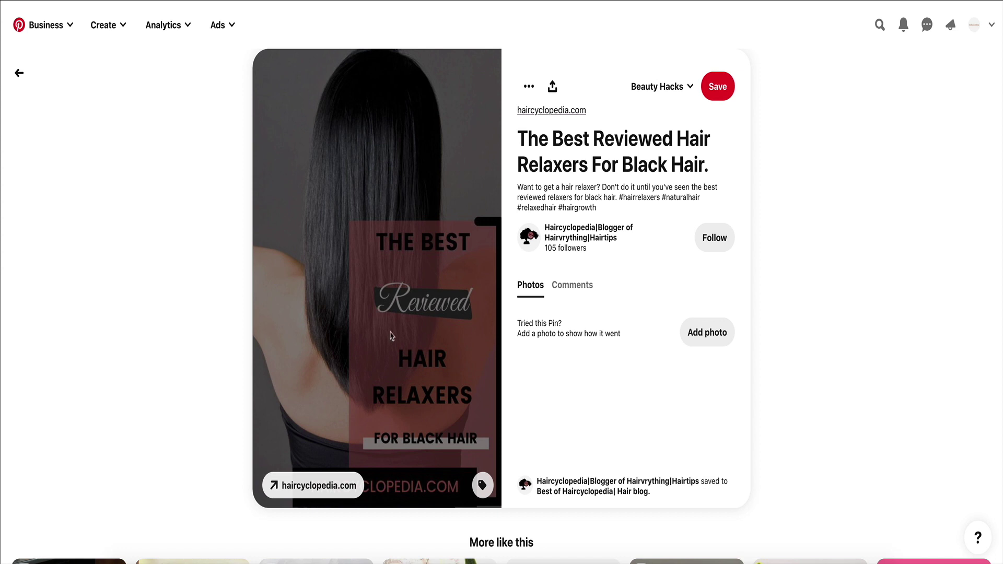
pyautogui.scroll(-1, 49, 103)
pyautogui.click(19, 73)
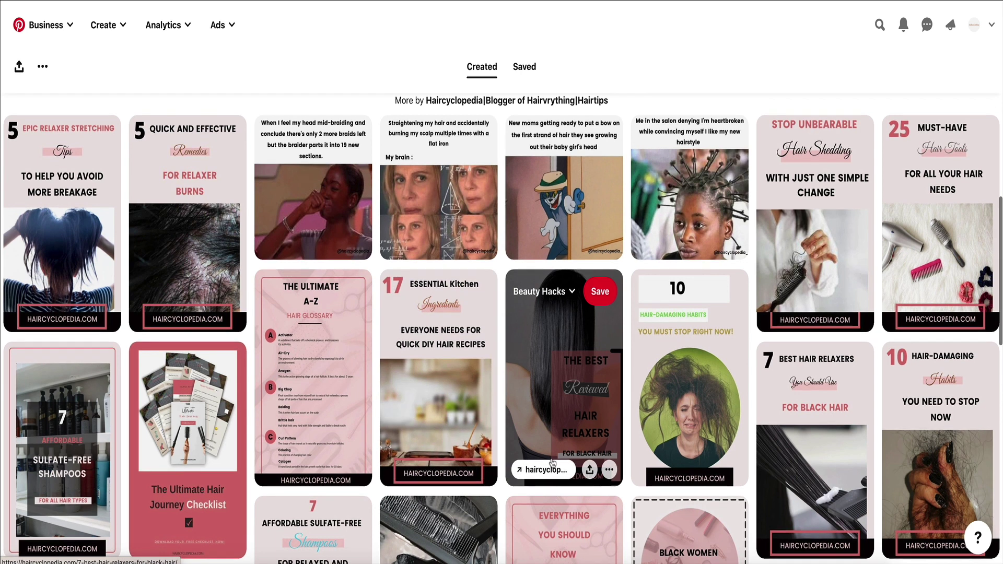
# - View the "Everything About Hair Relaxers." pin's title and description, then return to the created pins
pyautogui.scroll(-4, 552, 463)
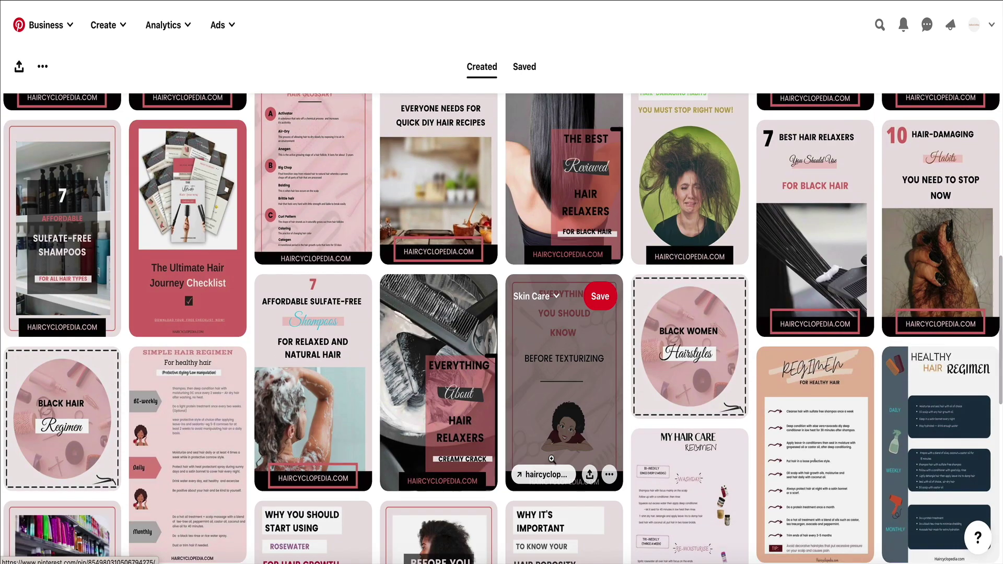
pyautogui.click(473, 318)
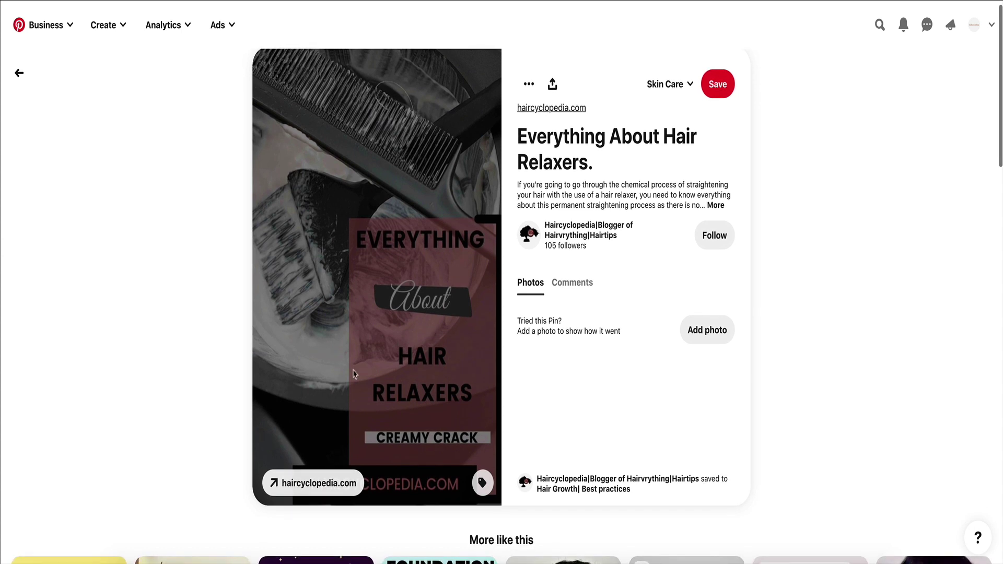
pyautogui.click(21, 80)
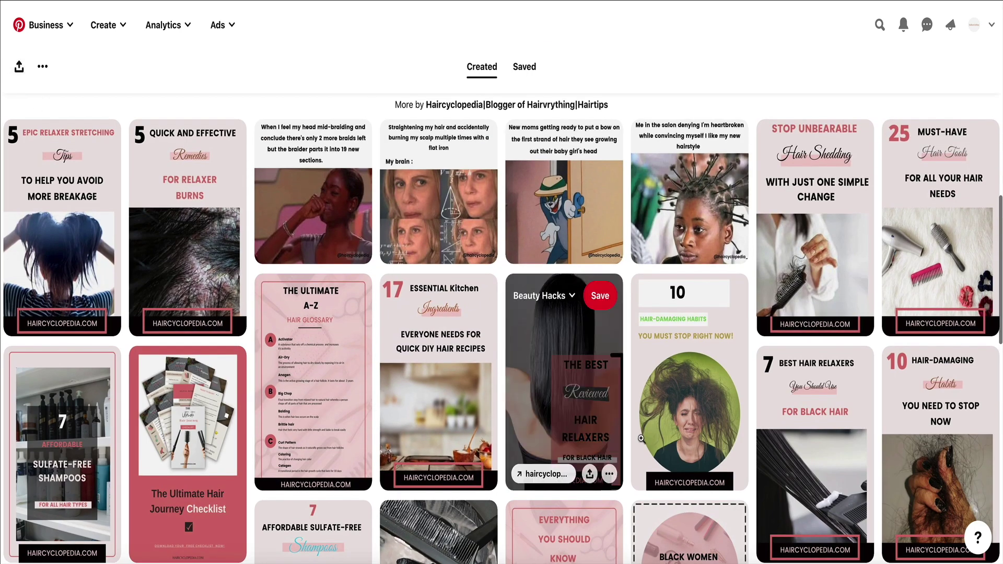
# - Open the "How To Build A Haircare Regimen That Works" pin, highlight its description for review, and return to the profile
pyautogui.scroll(-1, 657, 462)
pyautogui.scroll(-3, 657, 462)
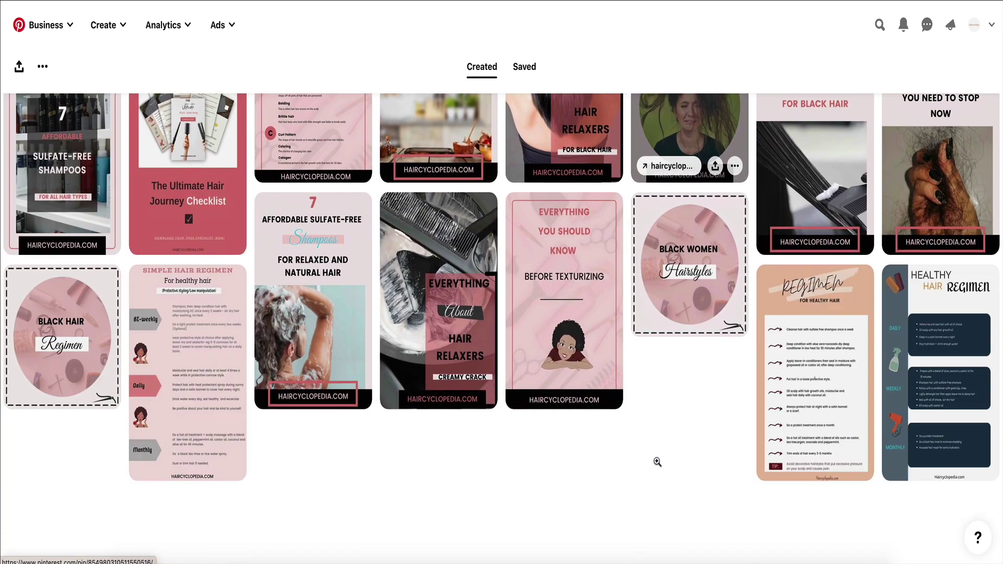
pyautogui.scroll(-3, 658, 462)
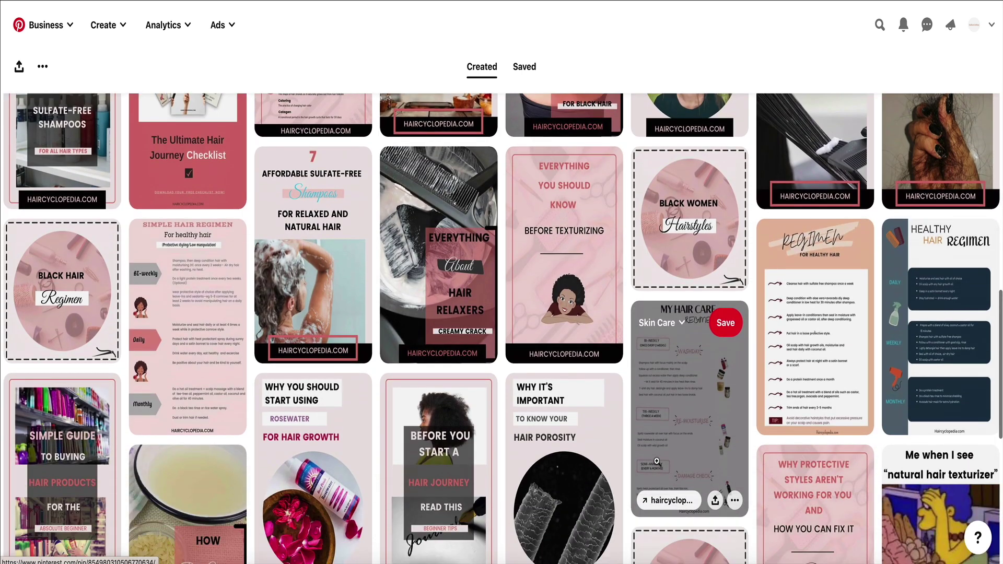
pyautogui.scroll(-1, 657, 461)
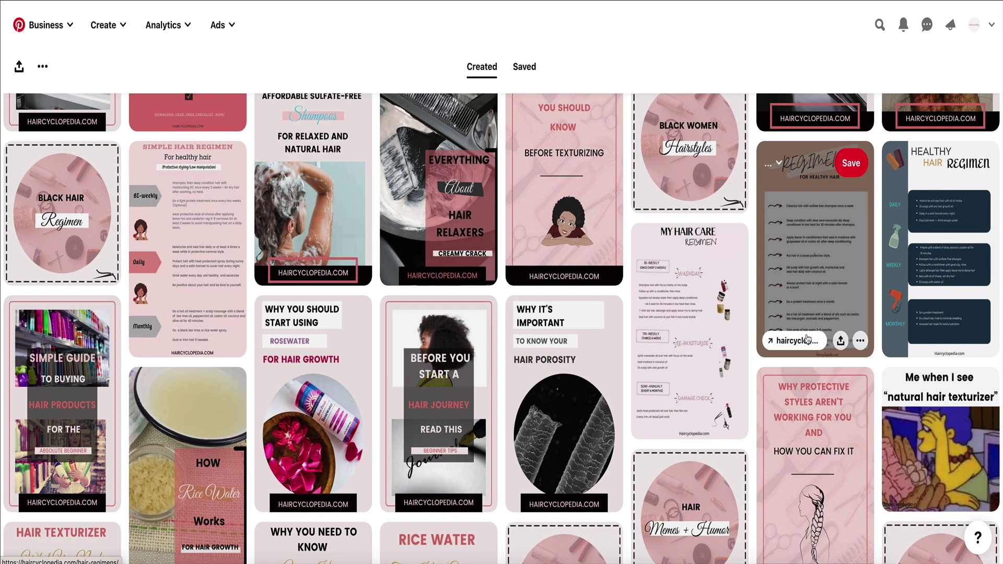
pyautogui.click(811, 300)
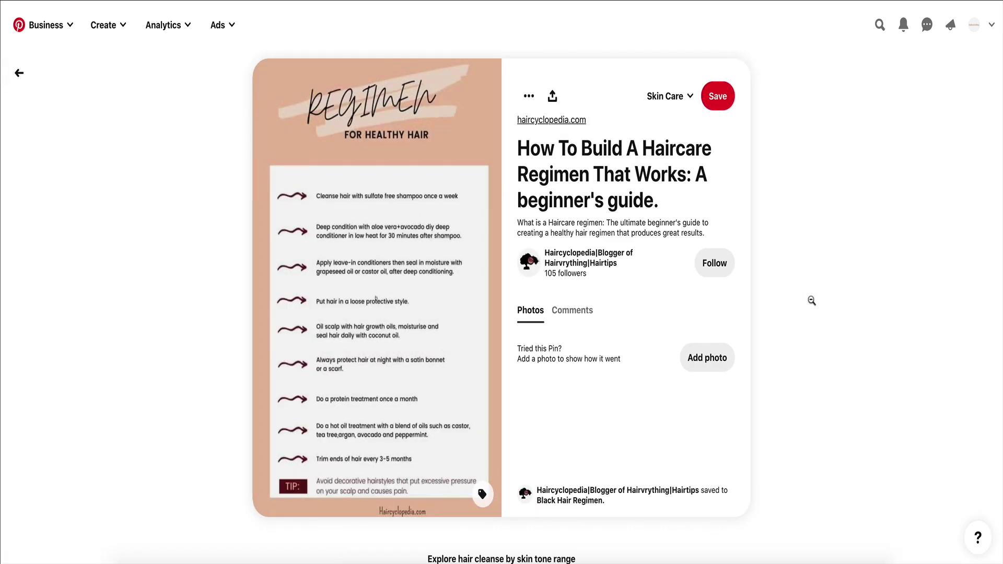
pyautogui.moveTo(723, 242); pyautogui.dragTo(524, 224)
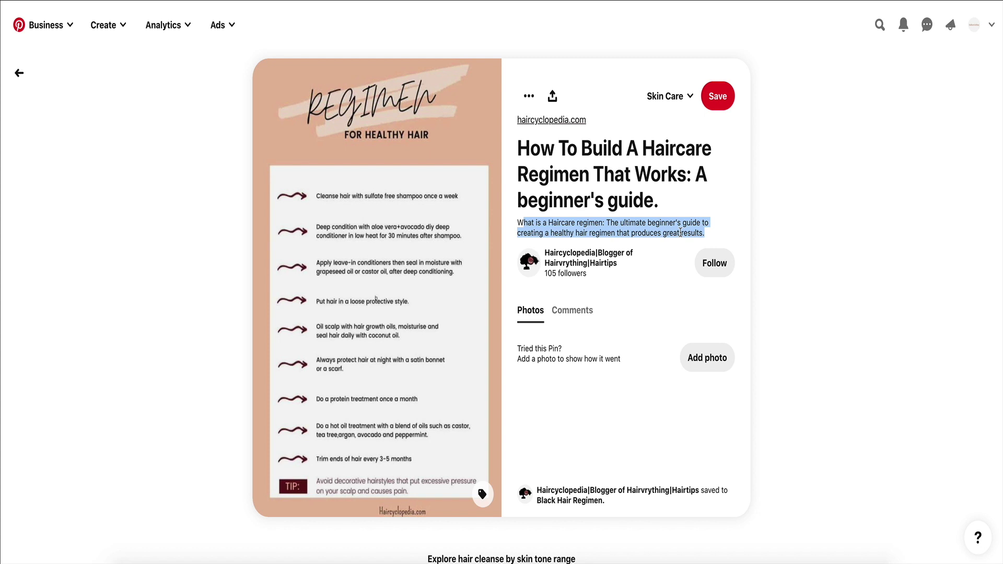
pyautogui.click(18, 73)
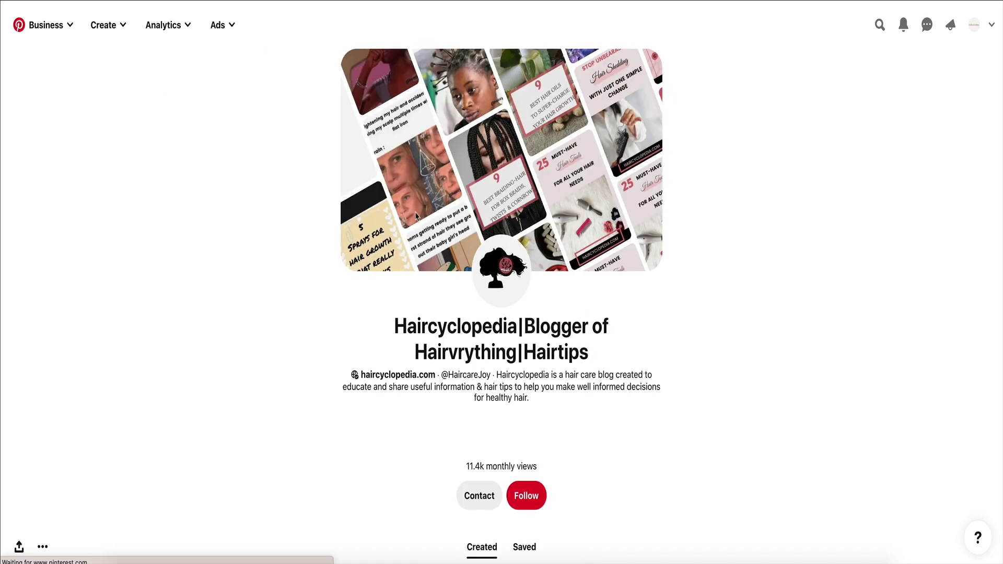
# - Look through the remaining created pins to the end of the list, then return to the profile header
pyautogui.scroll(-10, 468, 277)
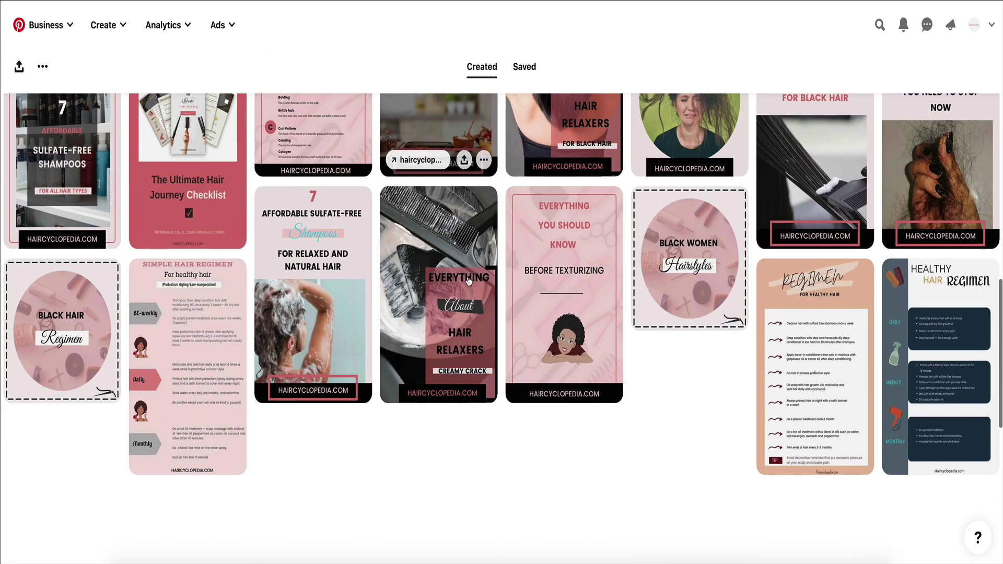
pyautogui.scroll(-2, 468, 279)
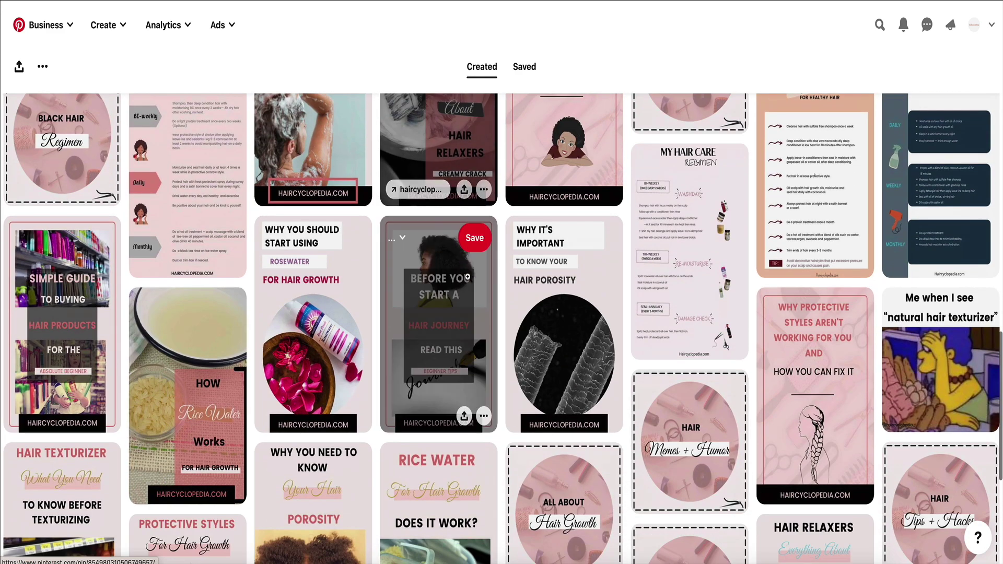
pyautogui.scroll(-2, 467, 277)
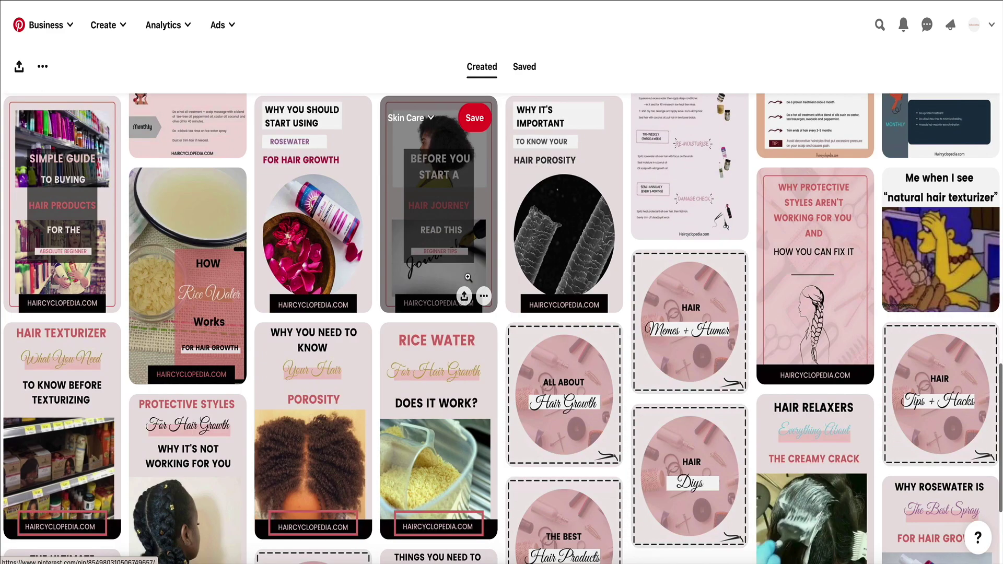
pyautogui.scroll(-4, 467, 277)
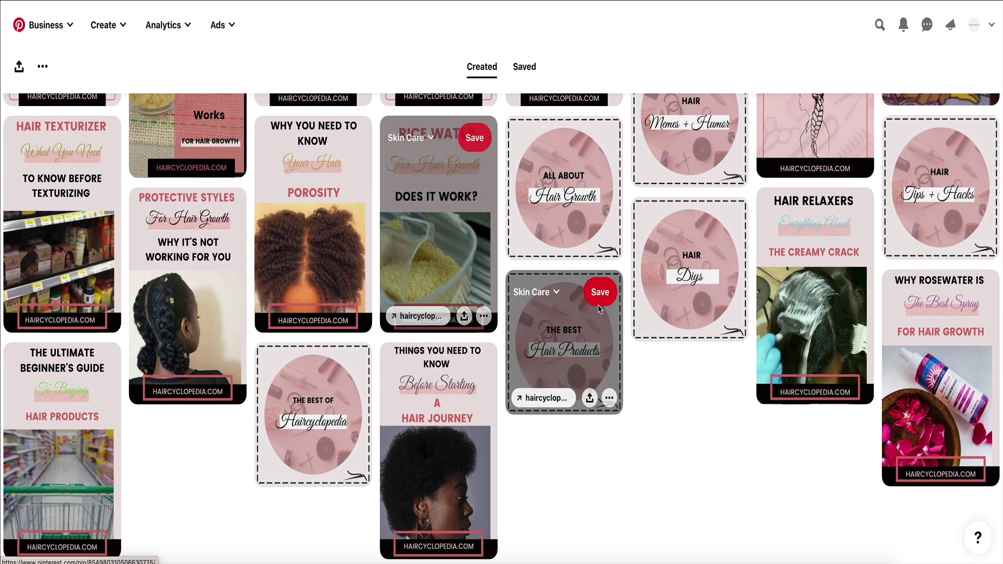
pyautogui.scroll(-10, 611, 338)
pyautogui.scroll(15, 611, 338)
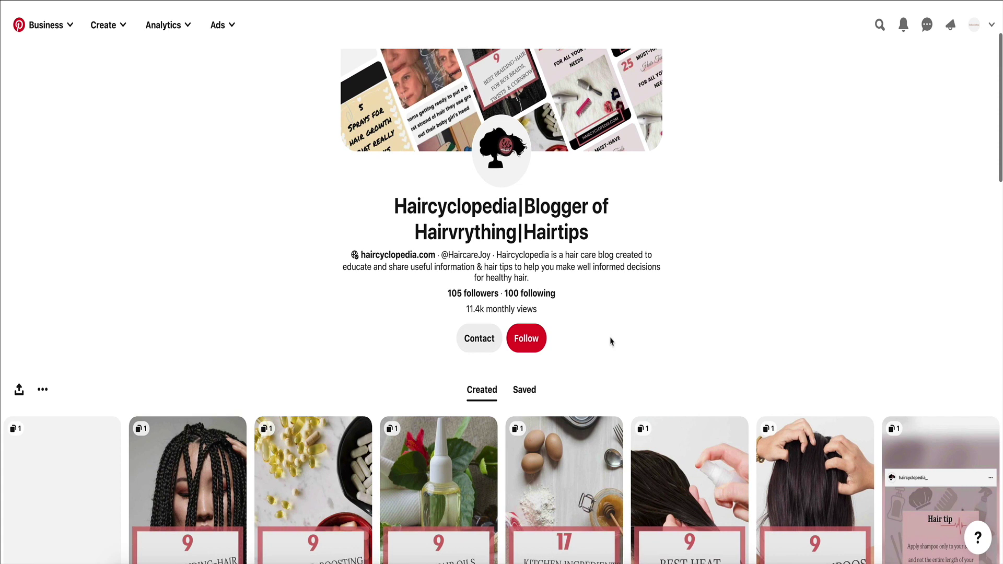
# - Show the profile's saved boards and open the "Best of Haircyclopedia| Hair blog." board
pyautogui.click(524, 390)
pyautogui.scroll(-3, 646, 384)
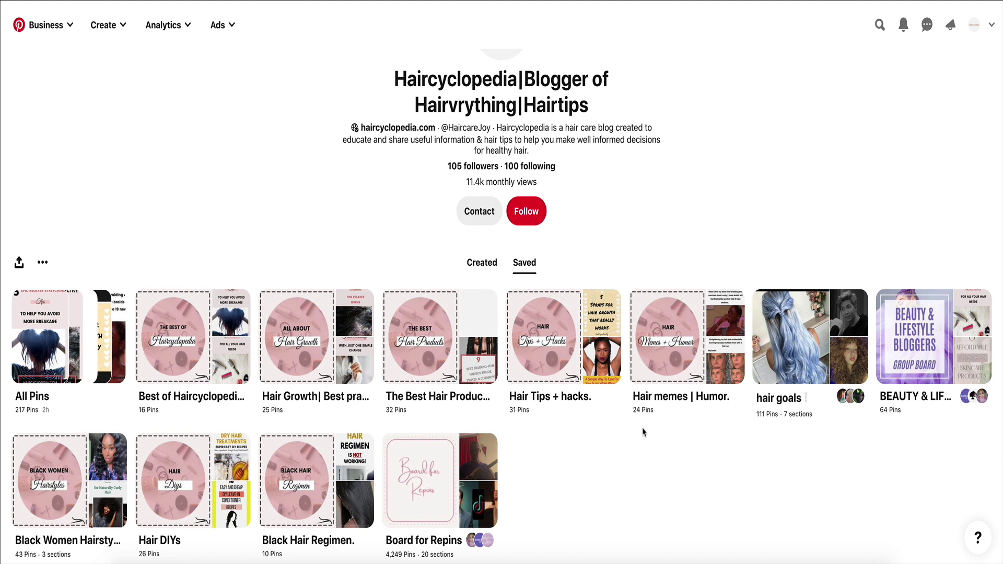
pyautogui.click(208, 334)
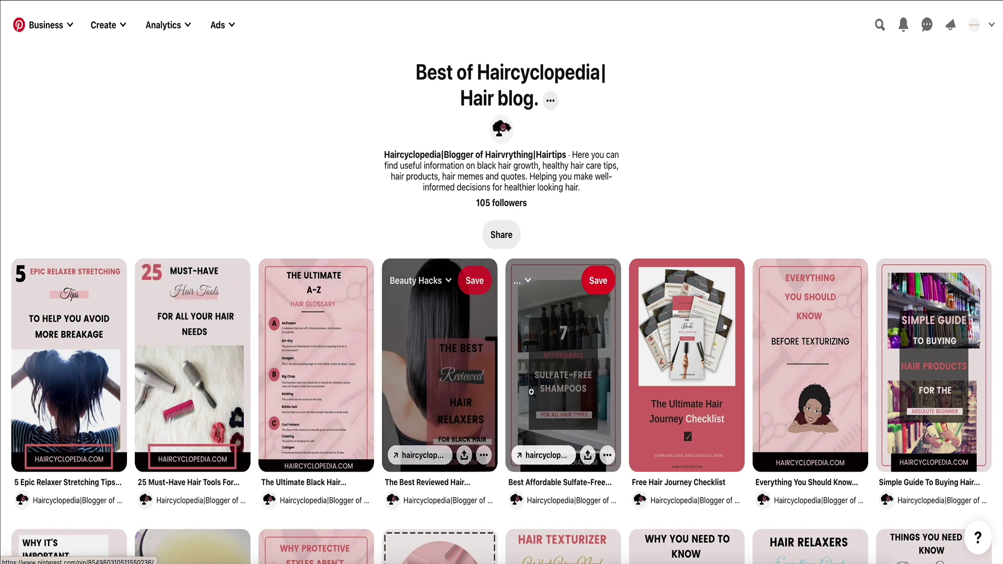
pyautogui.click(553, 101)
pyautogui.click(667, 179)
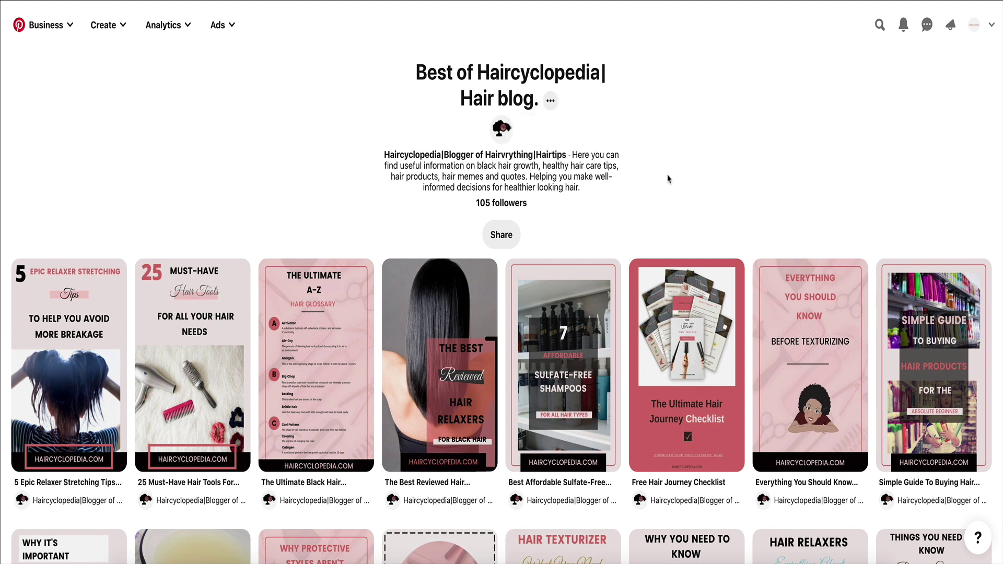
# - Highlight the "Best of Haircyclopedia" board's description for review, check its pins, and return to the saved boards
pyautogui.tripleClick(572, 155)
pyautogui.moveTo(600, 151); pyautogui.dragTo(608, 187)
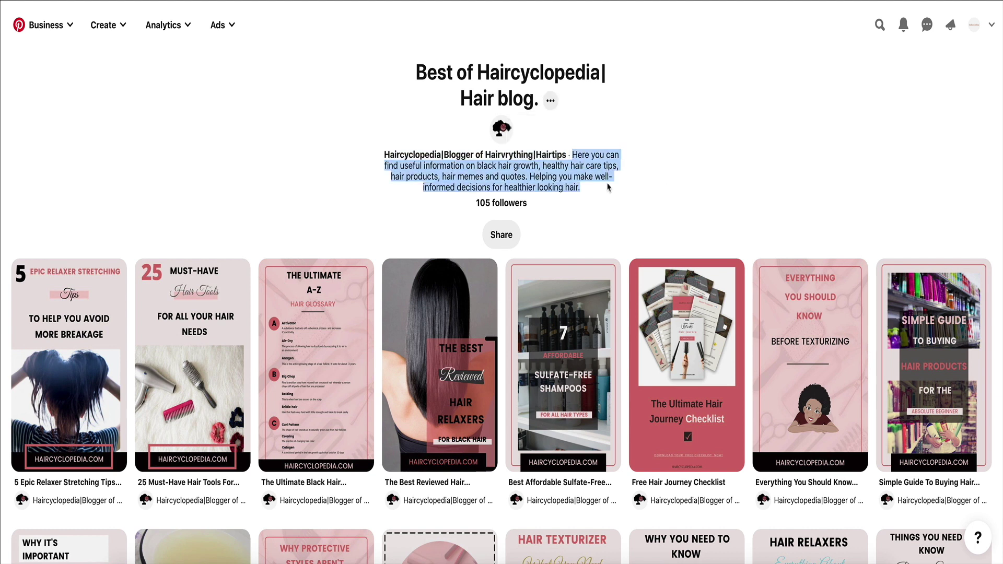
pyautogui.scroll(-5, 607, 188)
pyautogui.scroll(5, 607, 188)
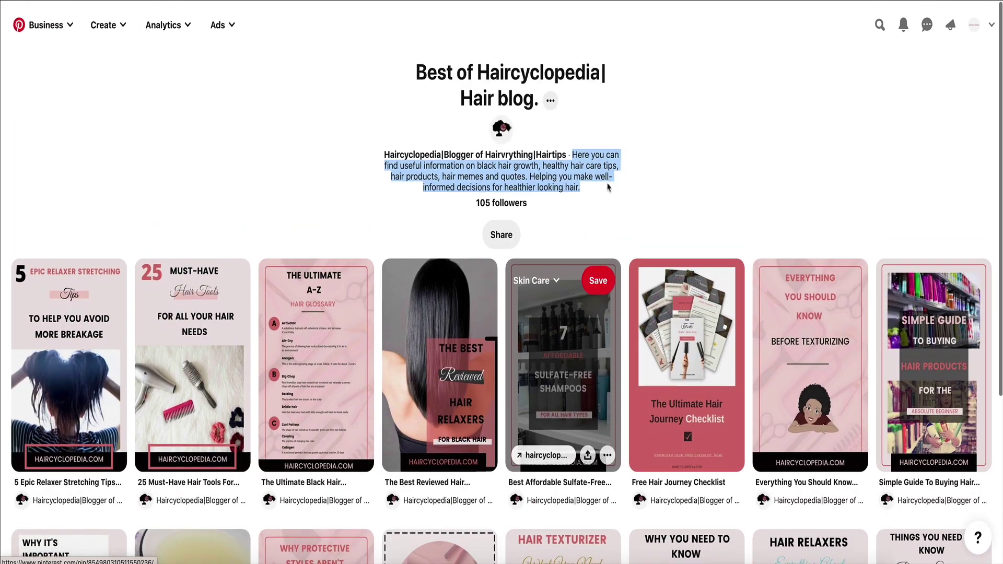
pyautogui.hotkey('alt', 'Left')
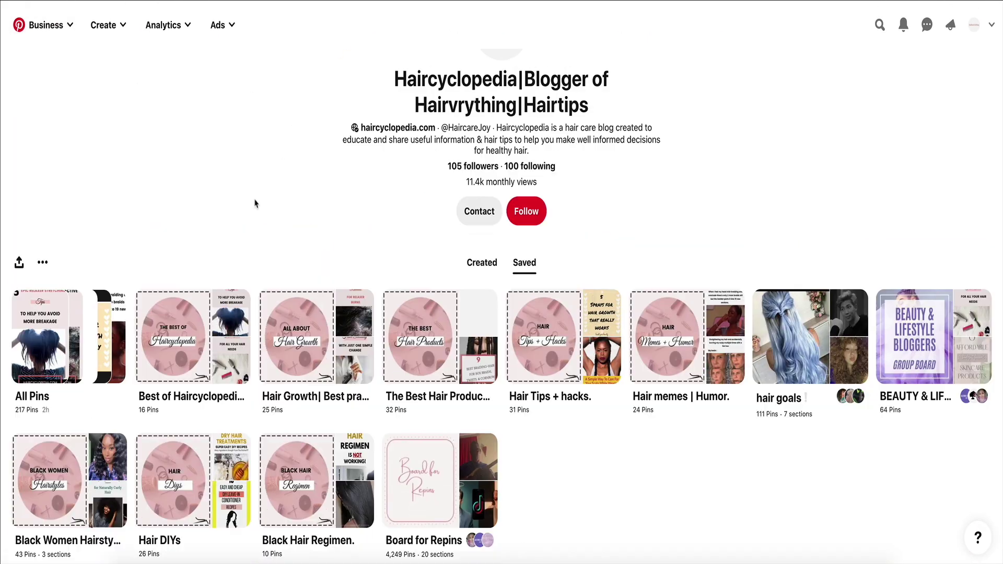
pyautogui.click(209, 324)
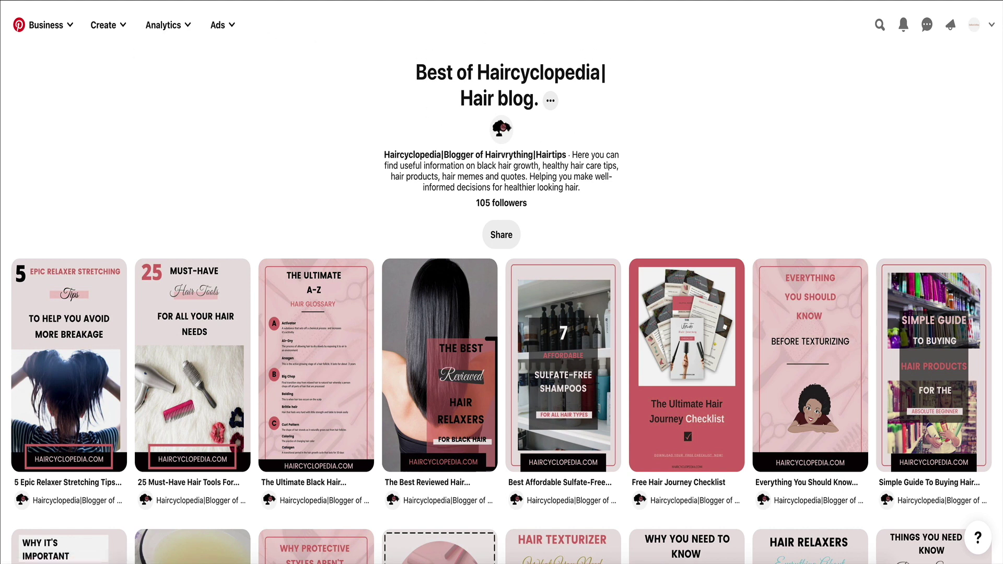
pyautogui.hotkey('alt', 'Left')
# - Open the "Hair Growth| Best practices" board and highlight the hashtags in its description for review
pyautogui.click(336, 323)
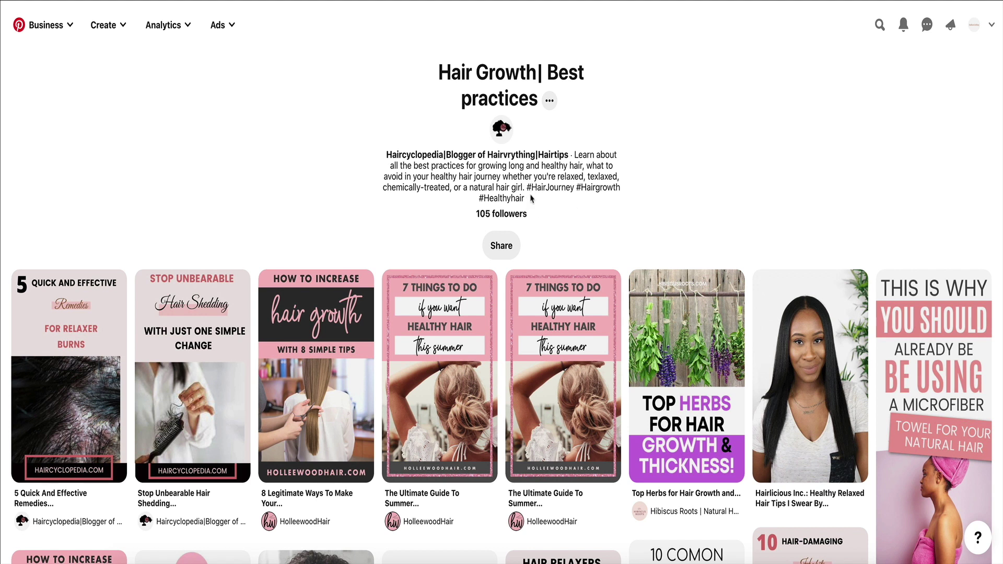
pyautogui.moveTo(532, 201)
pyautogui.mouseDown()
pyautogui.moveTo(532, 155)
pyautogui.moveTo(576, 155)
pyautogui.moveTo(583, 198)
pyautogui.mouseUp()
pyautogui.click(573, 183)
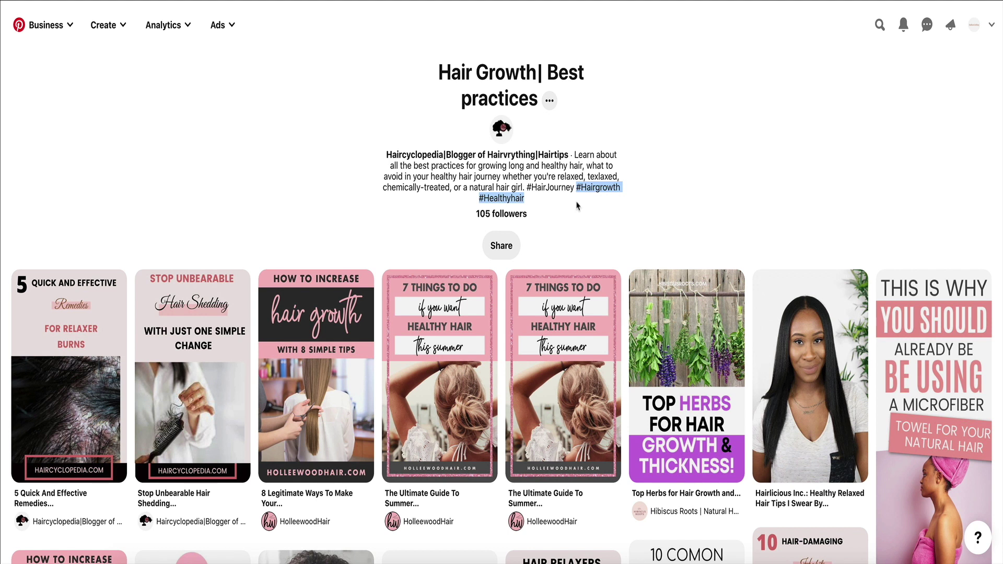
pyautogui.click(577, 206)
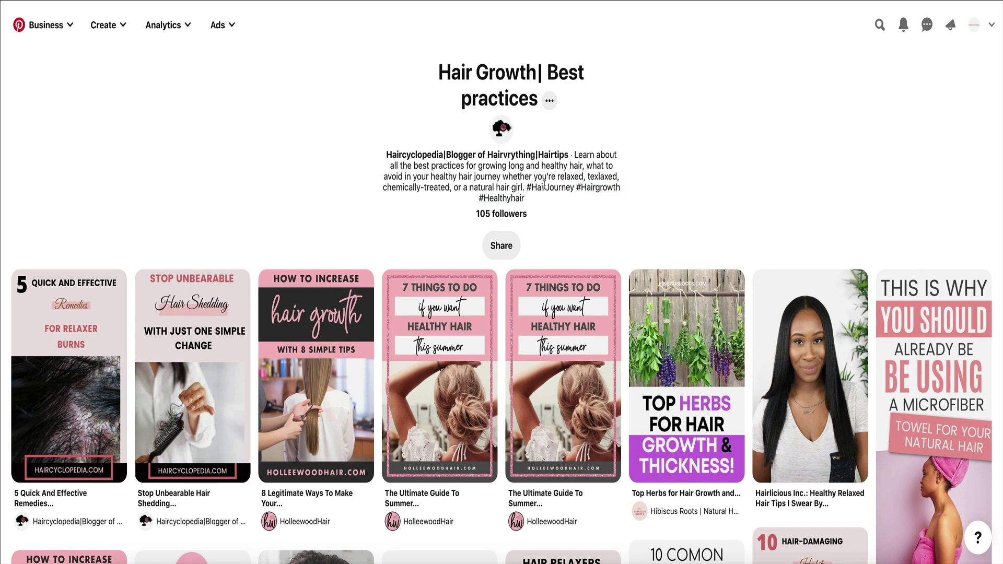
pyautogui.moveTo(527, 187); pyautogui.dragTo(552, 214)
pyautogui.click(554, 170)
# - Switch to Notes and extend the Boards item with "Hair Growth - upto 10 keyword variations"
pyautogui.press('super+Tab')
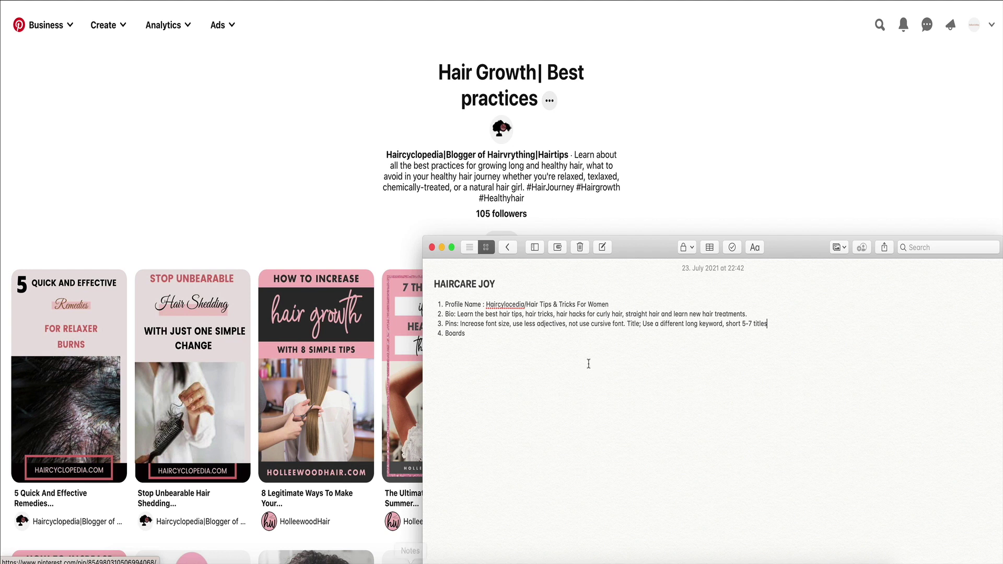
pyautogui.write('ari Growth')
pyautogui.press('BackSpace')
pyautogui.press('BackSpace')
pyautogui.press('BackSpace')
pyautogui.press('BackSpace')
pyautogui.press('BackSpace')
pyautogui.press('BackSpace')
pyautogui.write('ir Growth - uptto 10 keyywords')
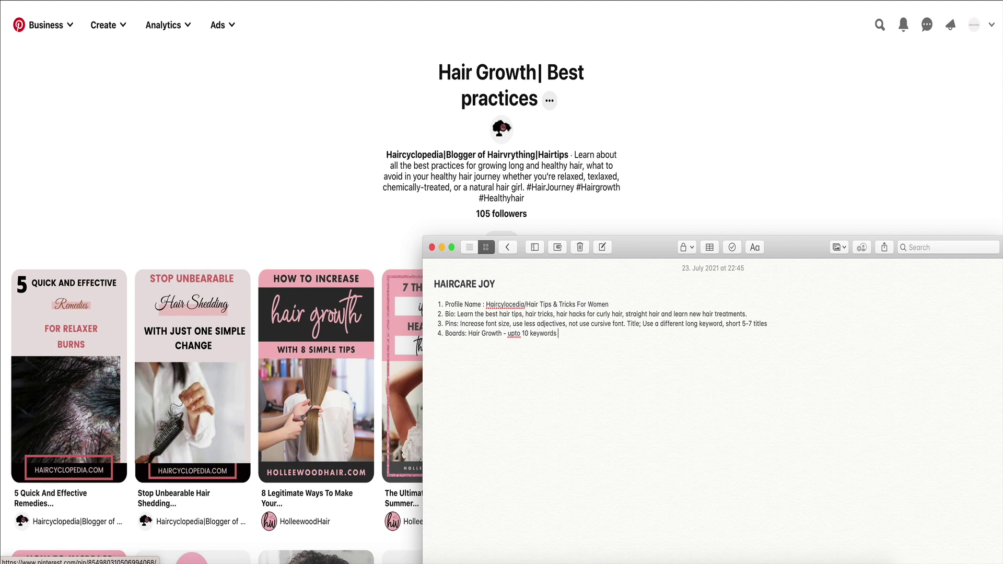
pyautogui.press('BackSpace')
pyautogui.write('variations')
pyautogui.click(747, 141)
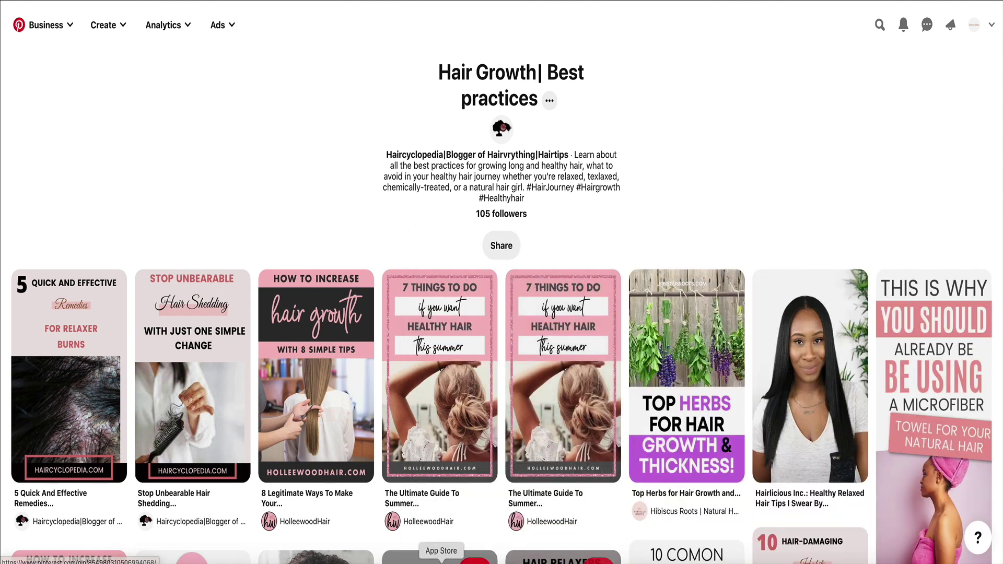
# - Add ", remove hashtags" to the end of the Boards item in Notes, then return to the board
pyautogui.click(442, 561)
pyautogui.write(', remove hashtags')
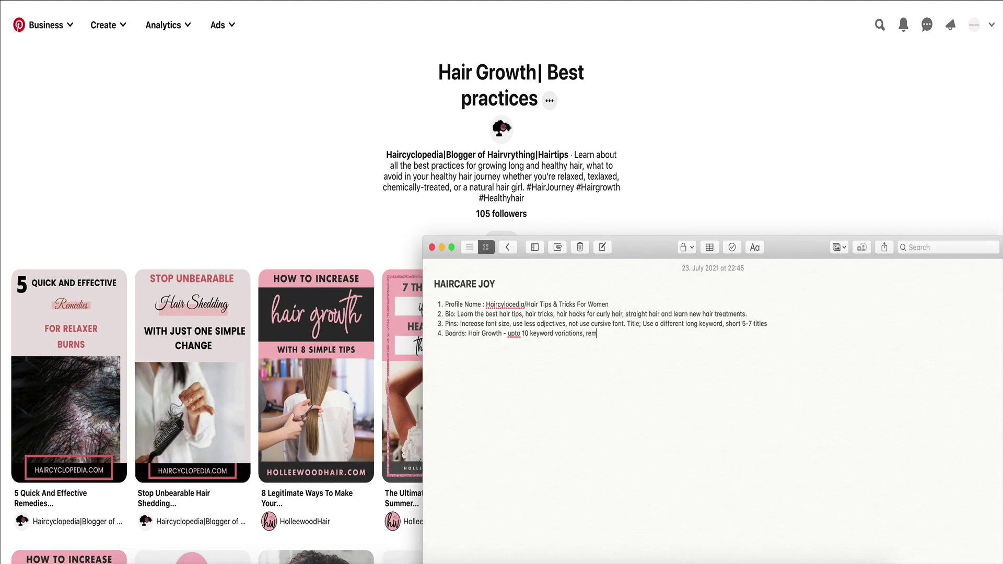
pyautogui.click(685, 226)
# - Reopen the Hair Growth board from the saved boards, look through its pins, and return to the saved boards
pyautogui.press('super+bracketleft')
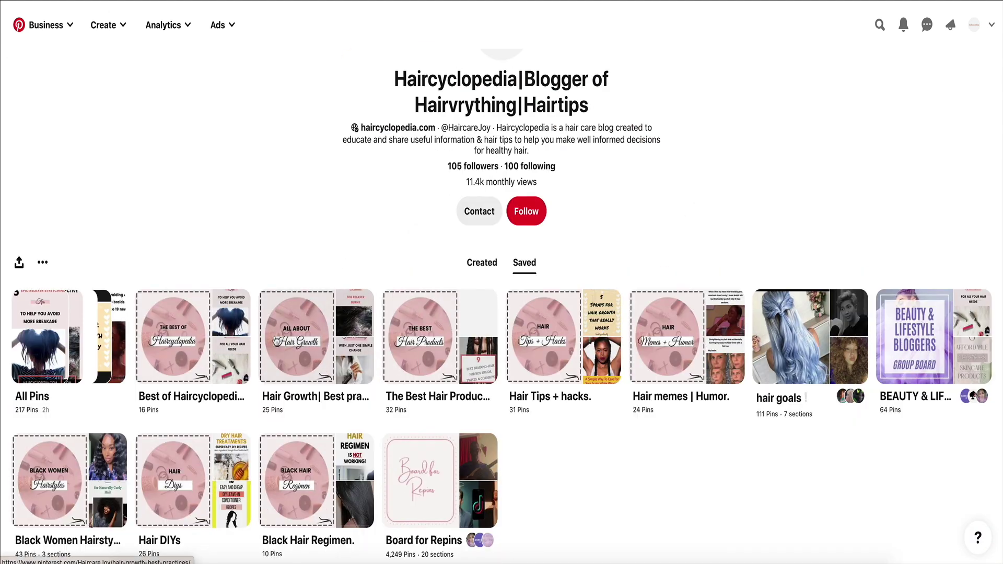
pyautogui.click(317, 336)
pyautogui.scroll(-12, 554, 395)
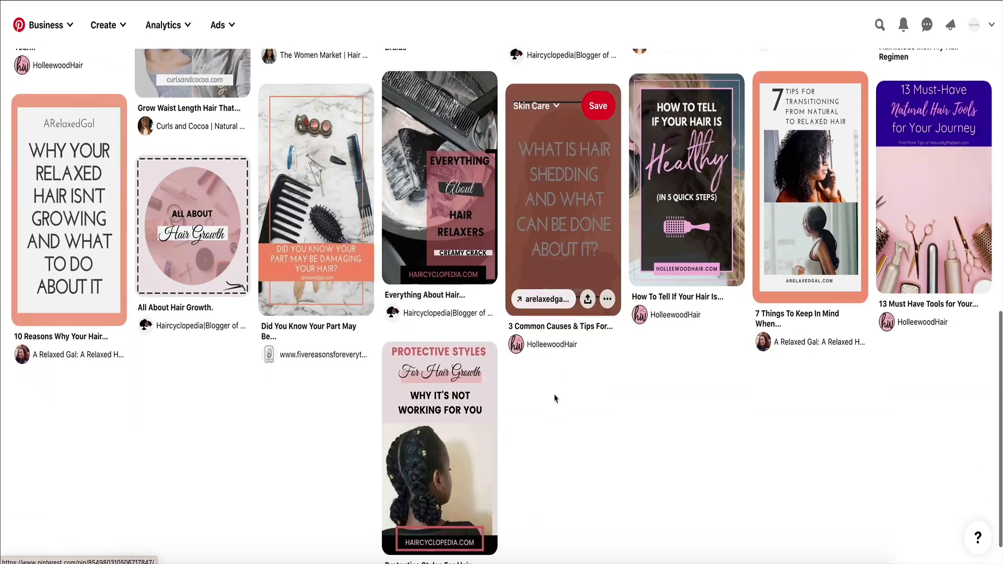
pyautogui.scroll(12, 554, 394)
pyautogui.scroll(-10, 554, 394)
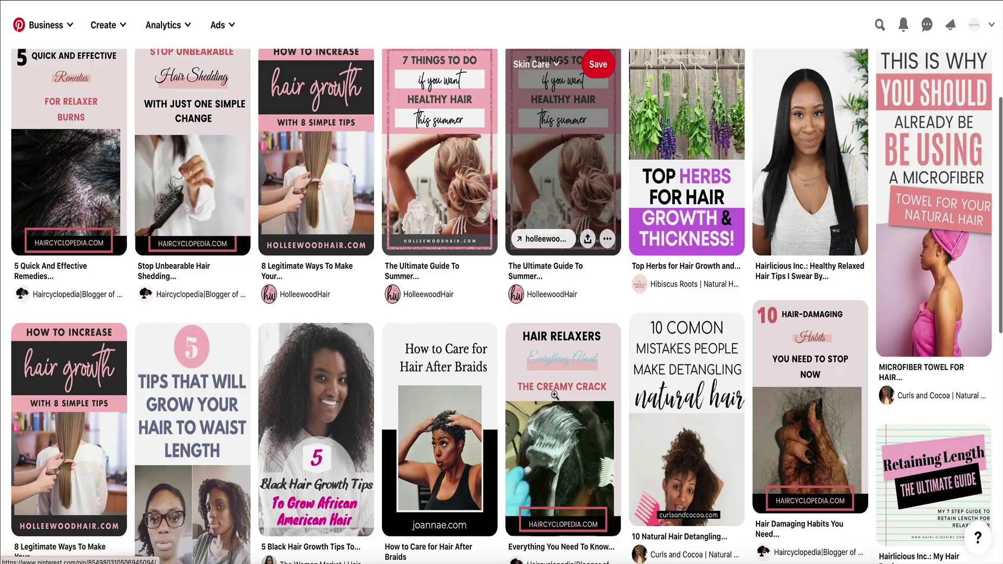
pyautogui.hotkey('alt', 'Left')
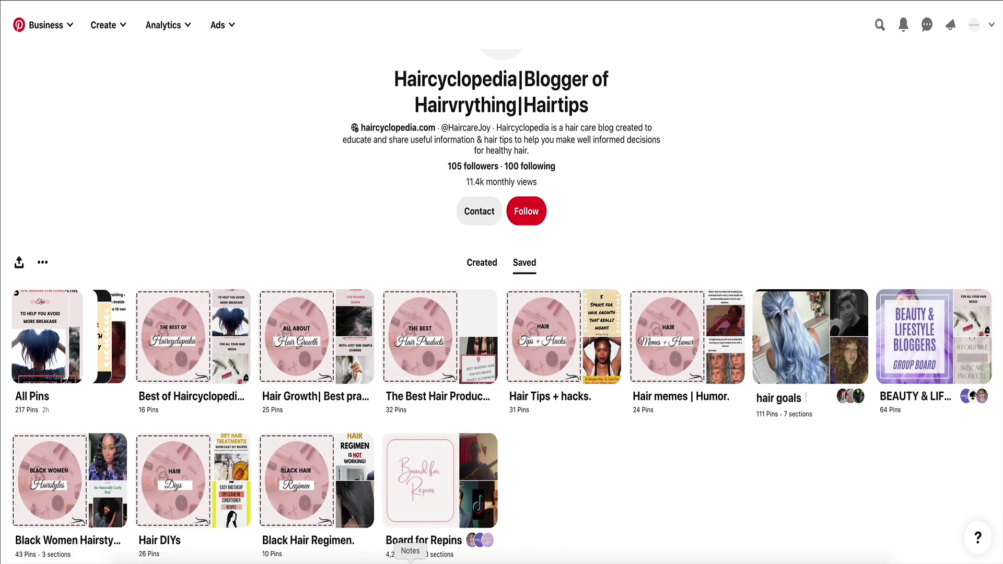
# - Add ", 50 high quality pins (use other people's content)" to the Boards item in Notes, then return to Pinterest
pyautogui.click(432, 558)
pyautogui.write(', 50')
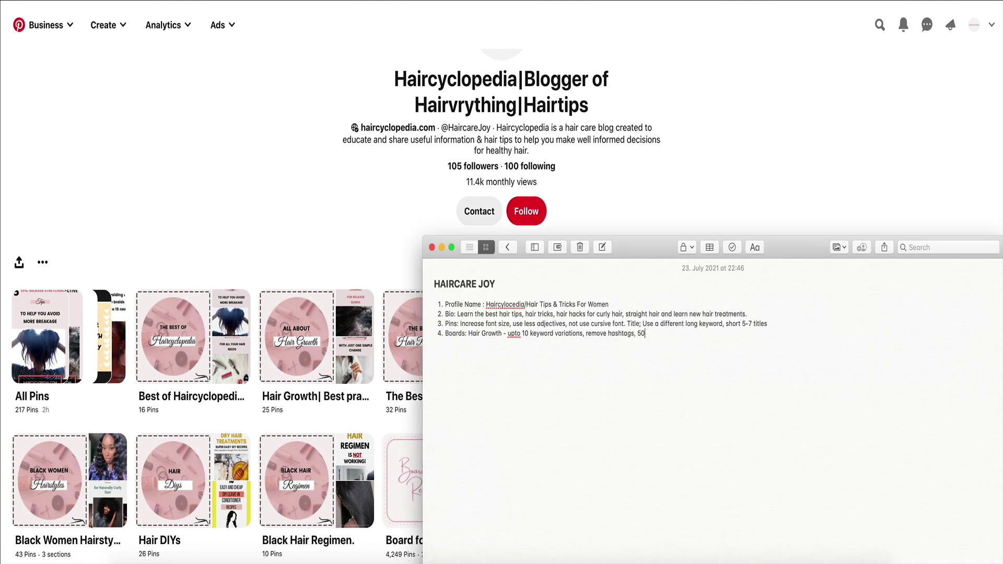
pyautogui.write(" high quality pins (use other people's co")
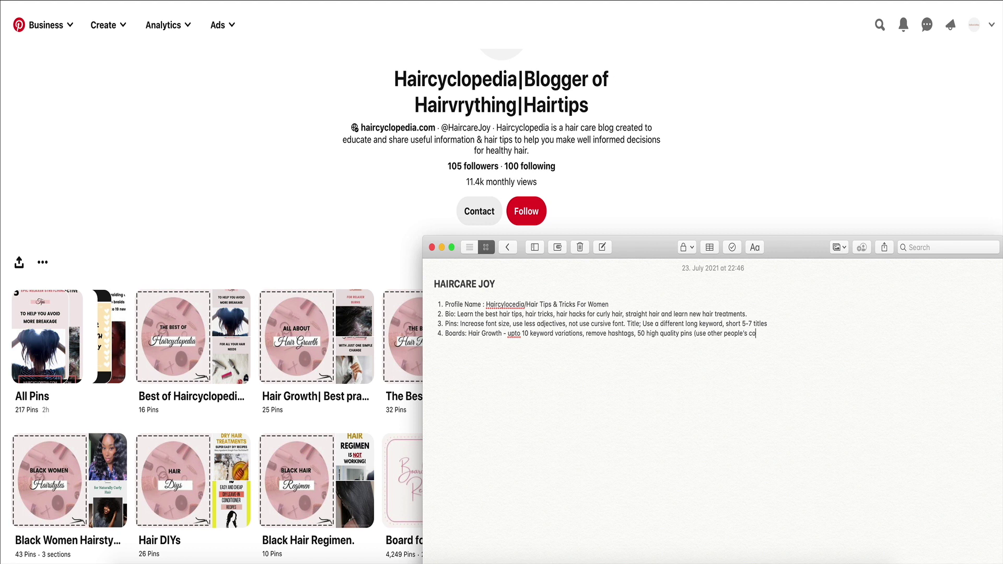
pyautogui.write('ntent')
pyautogui.press('BackSpace')
pyautogui.write('nt')
pyautogui.click(644, 177)
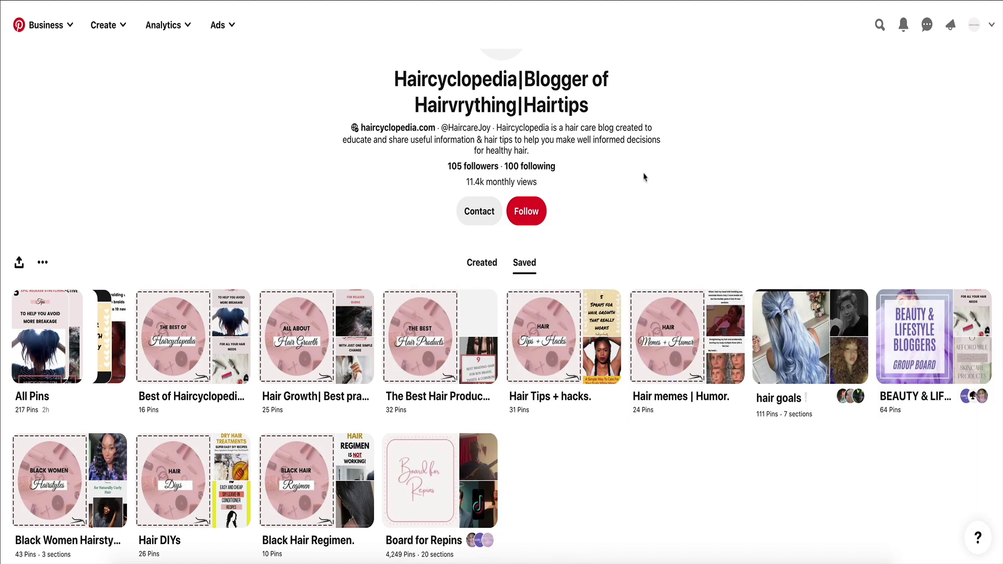
# - Open the Hair Growth board again and look through all its pins, ending at the board header
pyautogui.click(293, 324)
pyautogui.scroll(-6, 423, 361)
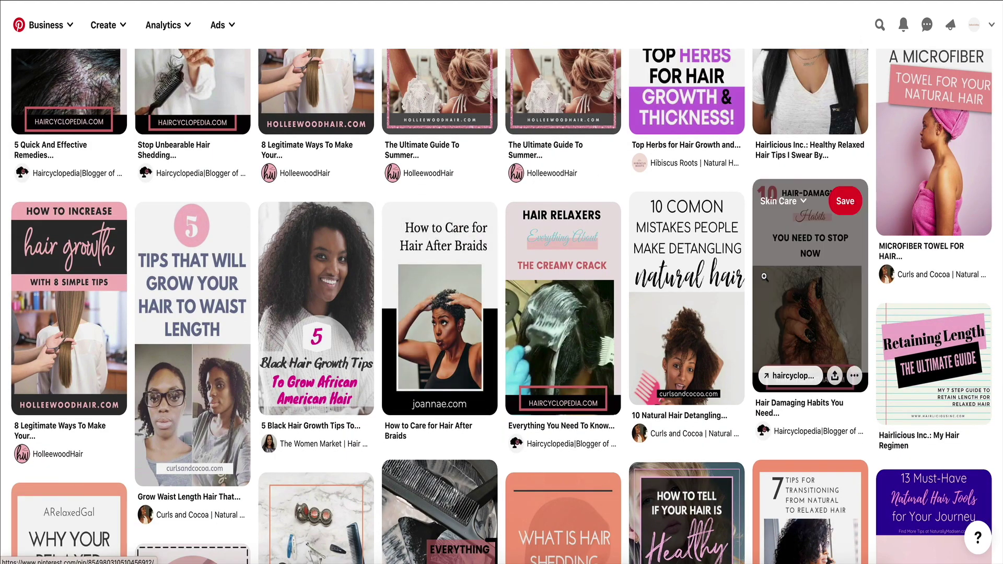
pyautogui.scroll(-8, 764, 281)
pyautogui.scroll(15, 765, 281)
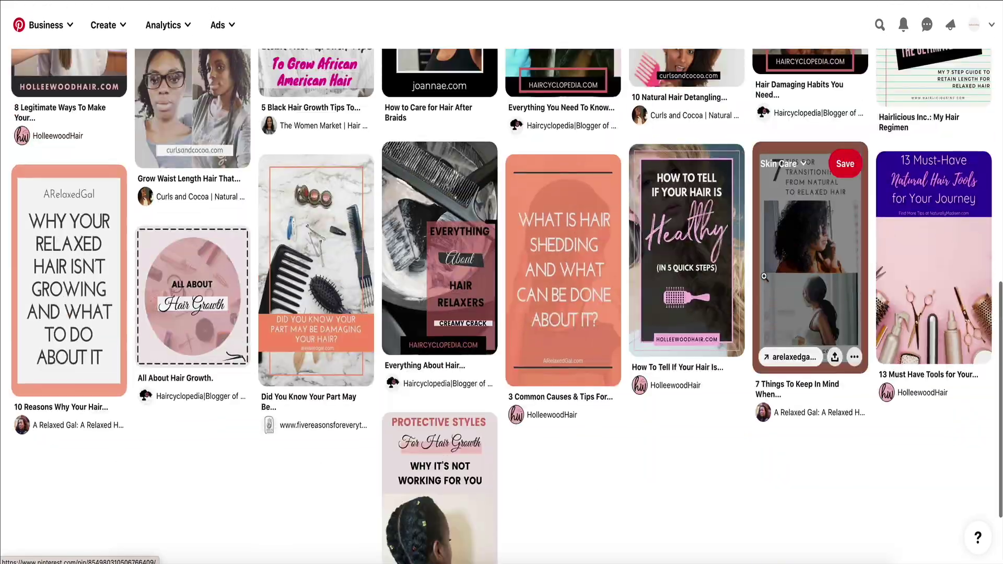
pyautogui.scroll(2, 764, 281)
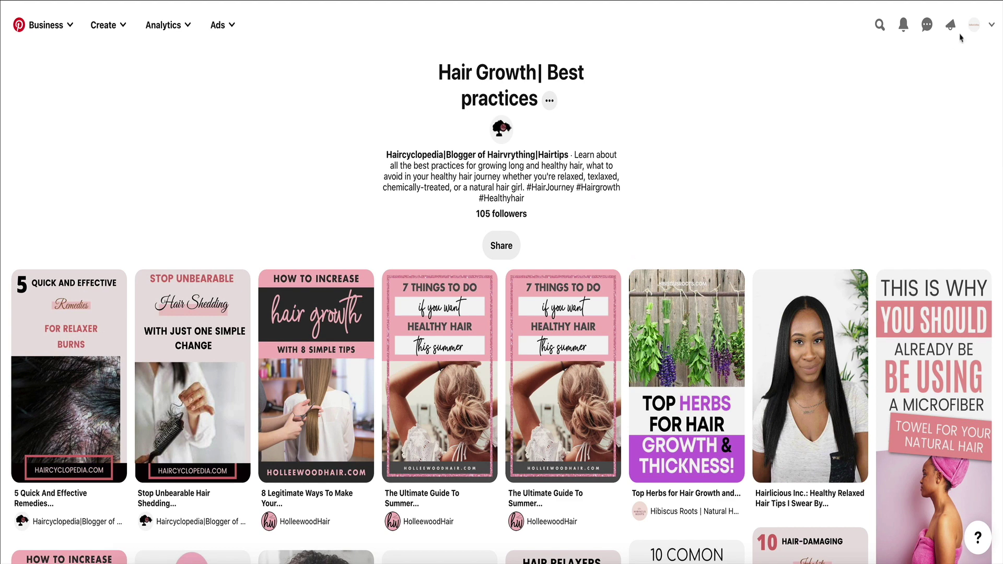
# - Open the IndianGirling profile, show its saved boards, and open the Healthy Habits board as a comparison
pyautogui.click(974, 25)
pyautogui.scroll(-2, 793, 289)
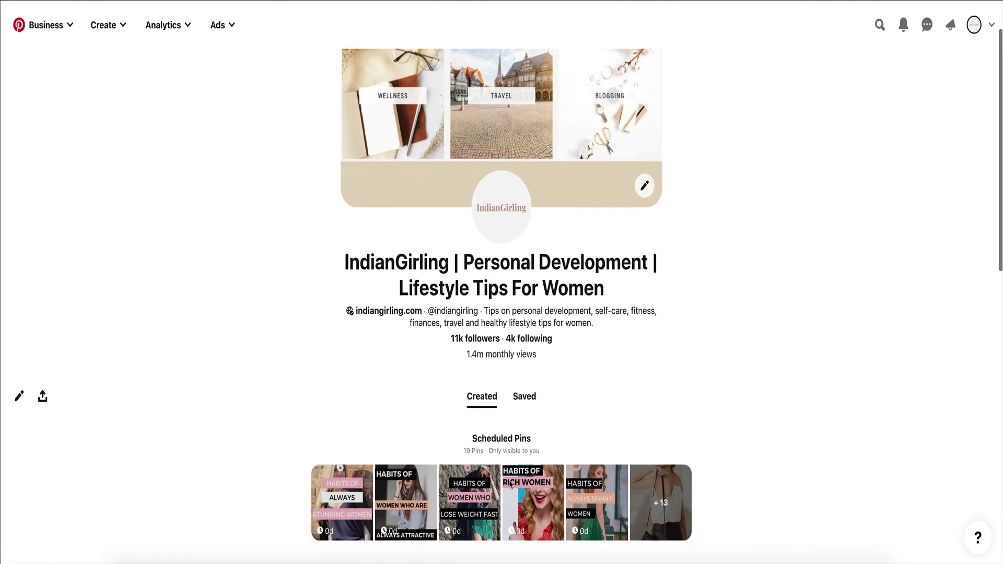
pyautogui.click(523, 395)
pyautogui.scroll(-7, 521, 397)
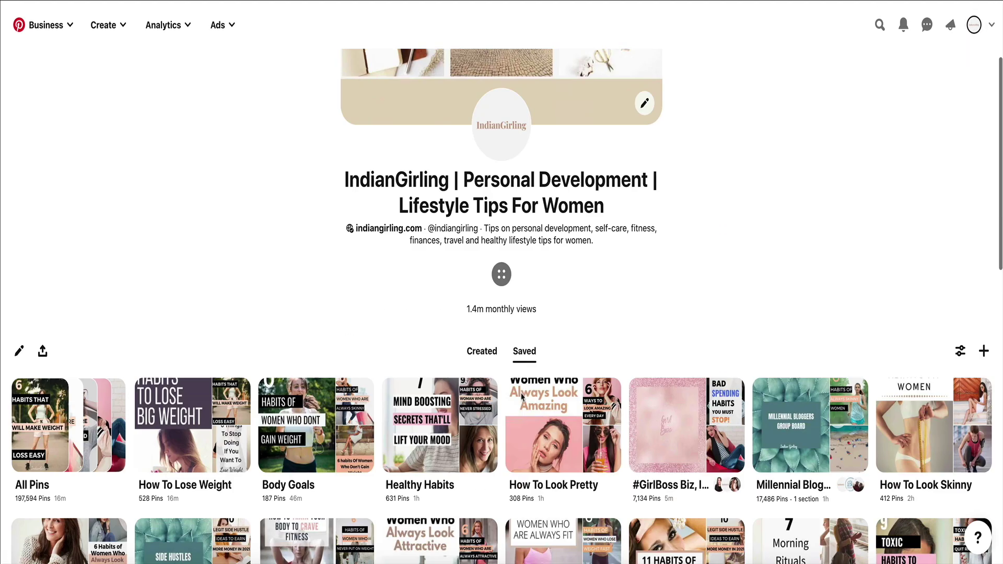
pyautogui.click(405, 204)
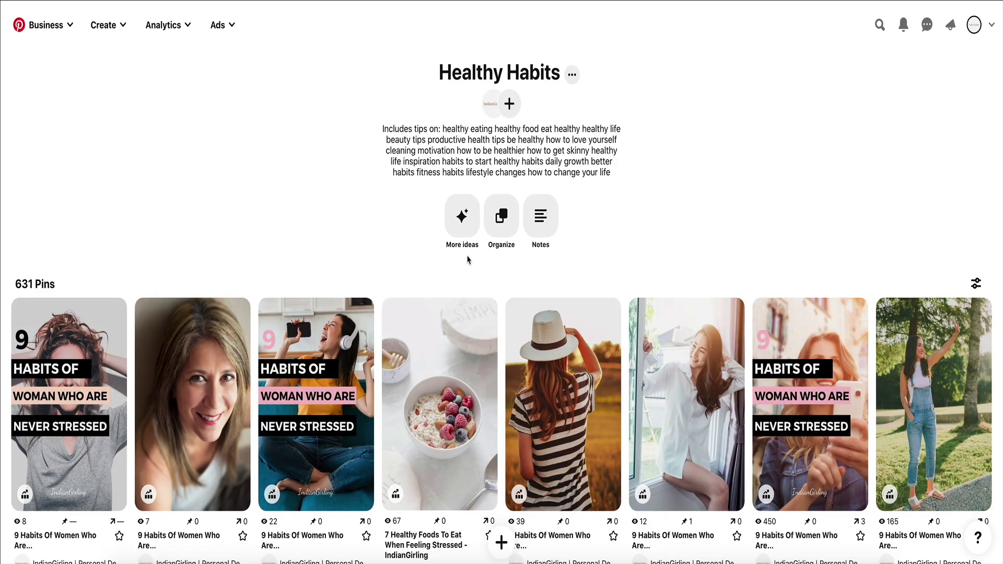
# - Browse the More ideas pin suggestions for the Healthy Habits board, then return to the Haircyclopedia Hair Growth board
pyautogui.click(462, 216)
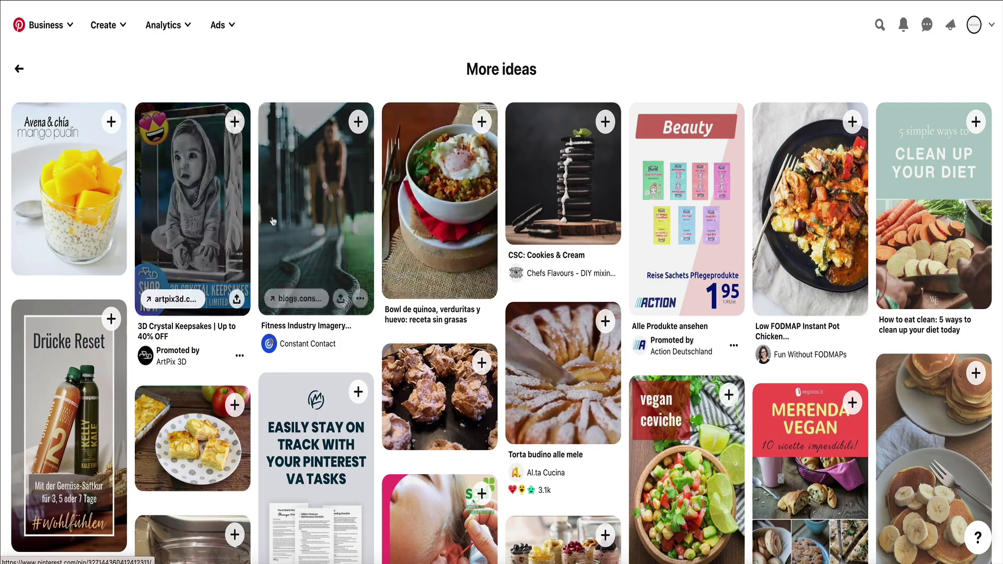
pyautogui.scroll(-10, 737, 383)
pyautogui.scroll(-10, 737, 382)
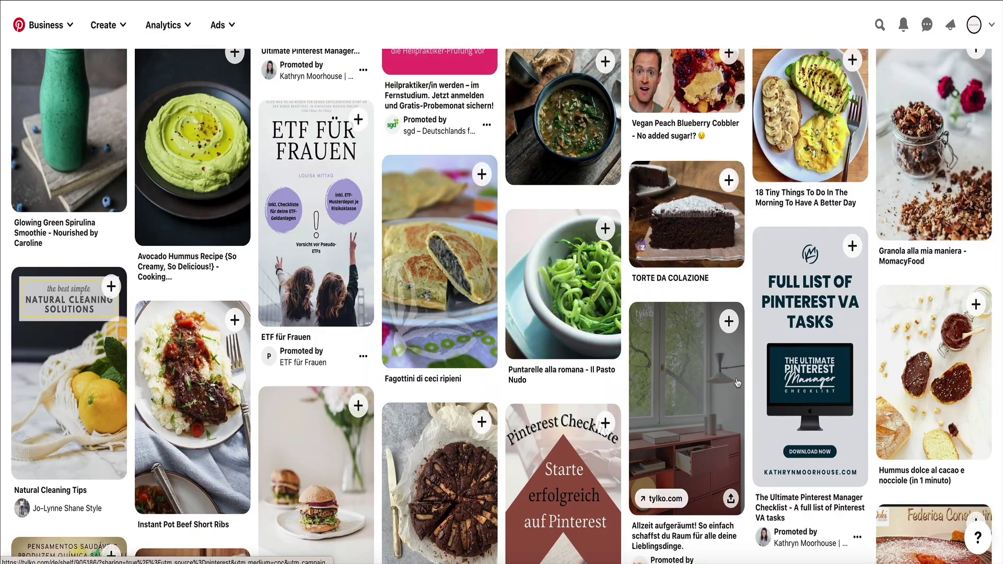
pyautogui.scroll(15, 496, 361)
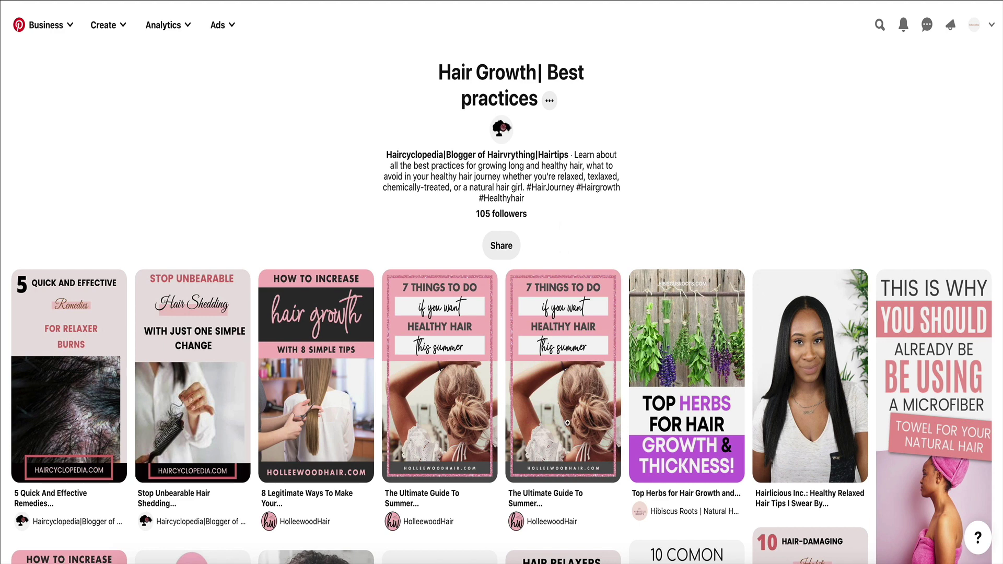
# - Look through the Hair Growth board's pins once more, then return to the Haircyclopedia saved boards
pyautogui.scroll(-10, 567, 424)
pyautogui.scroll(-5, 567, 424)
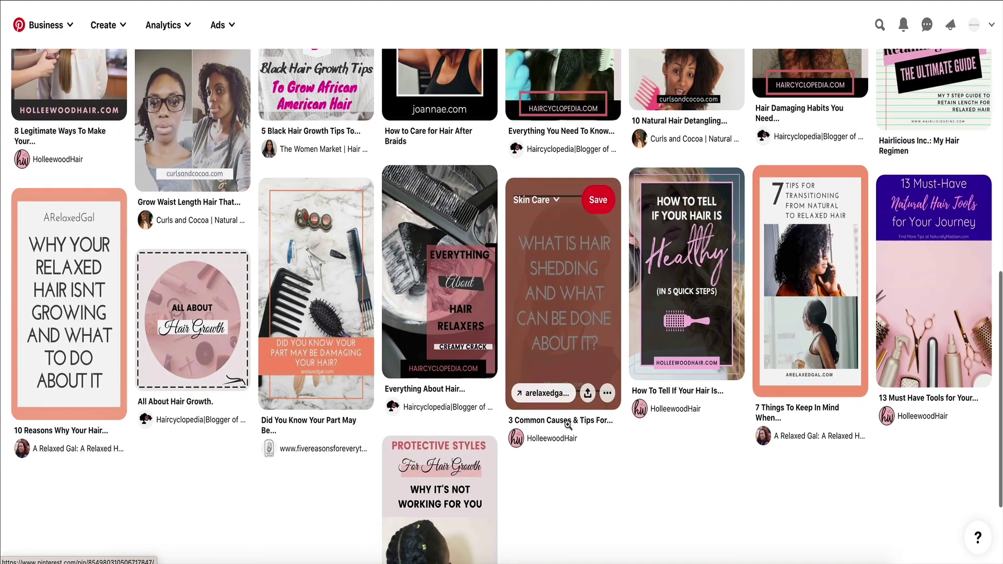
pyautogui.click(433, 265)
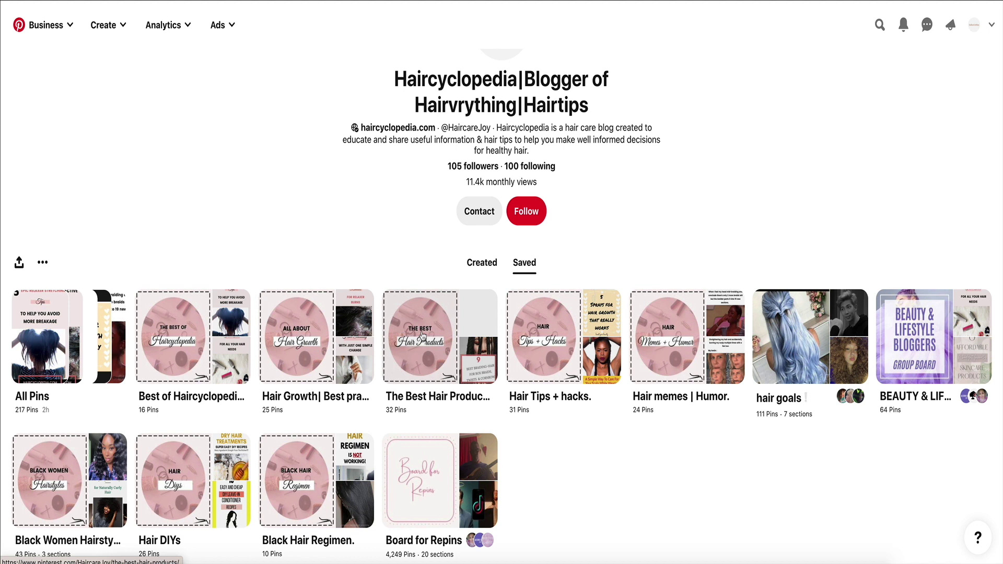
# - Open "The Best Hair Products." board and highlight the parts of its description for review
pyautogui.click(422, 335)
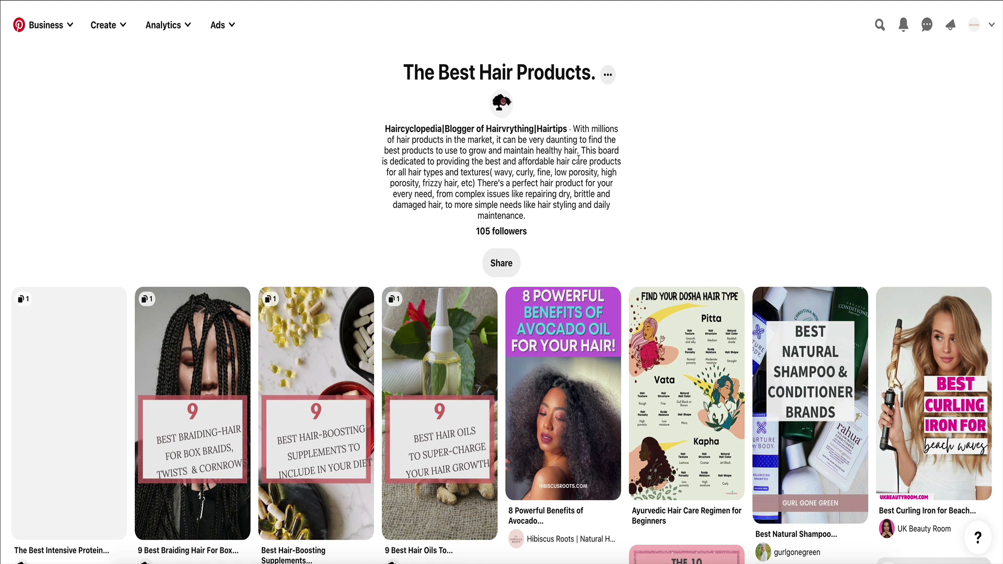
pyautogui.moveTo(579, 151); pyautogui.dragTo(574, 125)
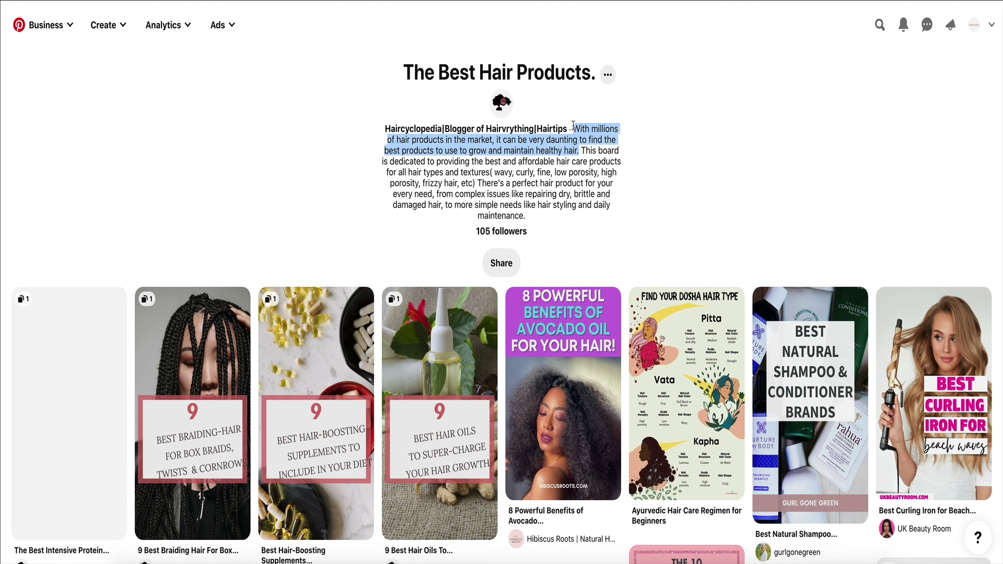
pyautogui.moveTo(574, 126)
pyautogui.mouseDown()
pyautogui.moveTo(538, 129)
pyautogui.moveTo(584, 156)
pyautogui.moveTo(614, 216)
pyautogui.mouseUp()
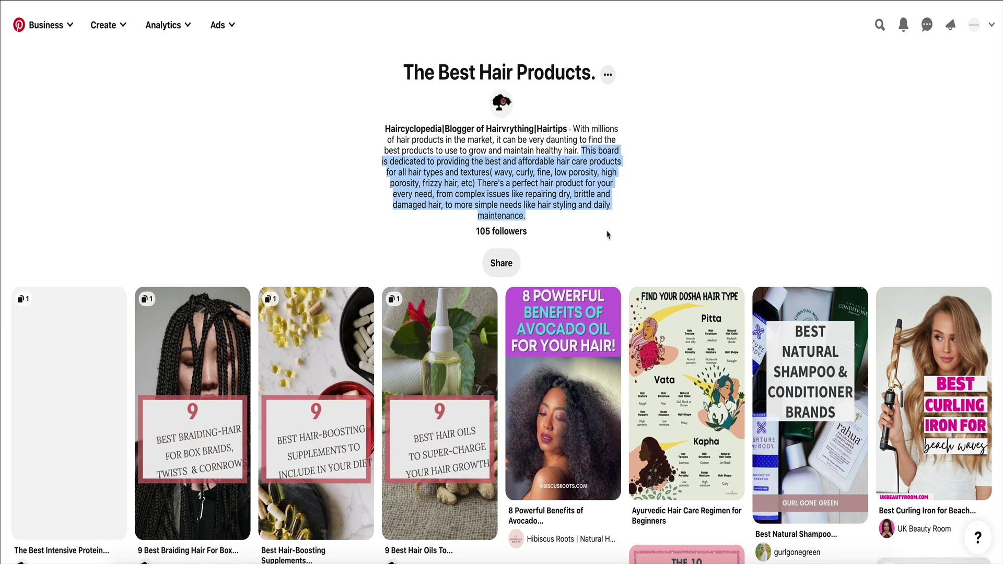
# - Look through the pins on "The Best Hair Products." board, then return to the Haircyclopedia saved boards
pyautogui.scroll(-10, 607, 234)
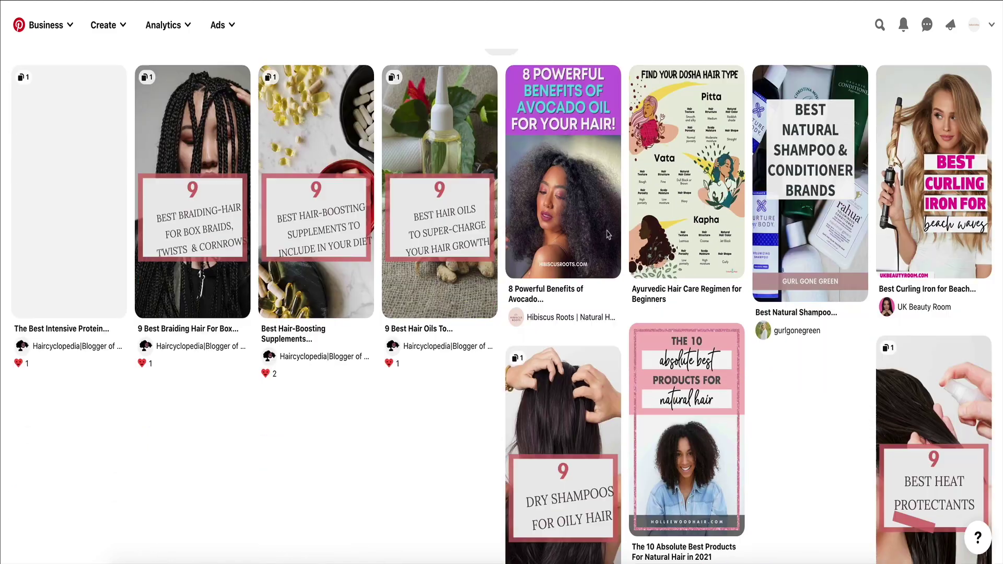
pyautogui.scroll(-6, 608, 230)
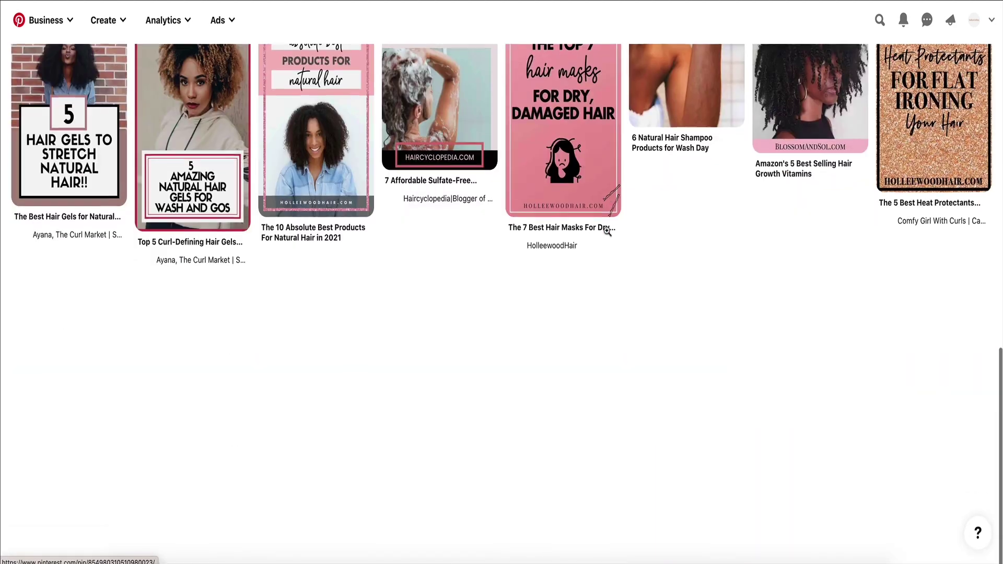
pyautogui.scroll(13, 606, 230)
pyautogui.scroll(3, 606, 230)
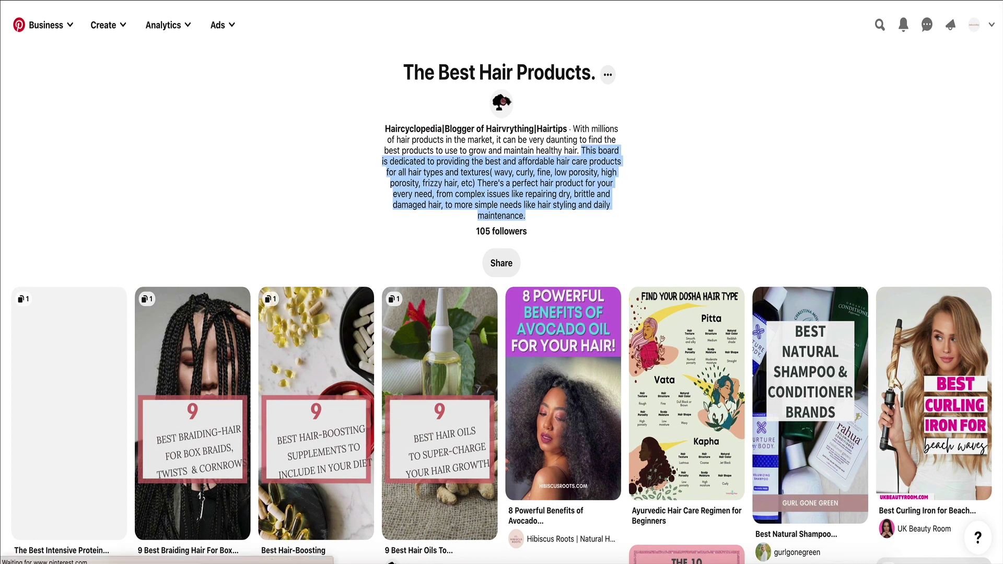
pyautogui.hotkey('alt', 'Left')
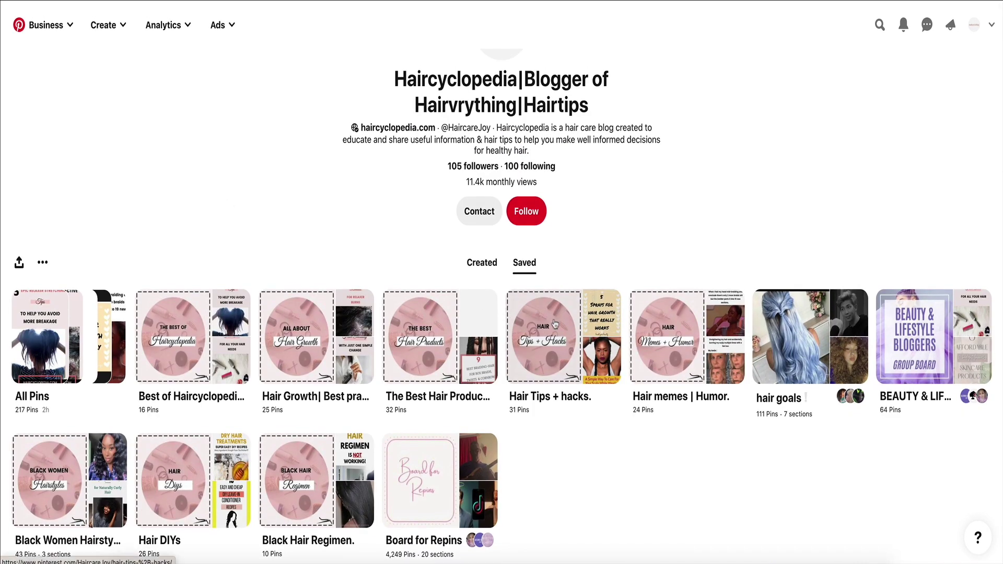
# - Open the "Hair Tips + hacks." board, highlight its title and description for review, and return to the saved boards
pyautogui.click(555, 324)
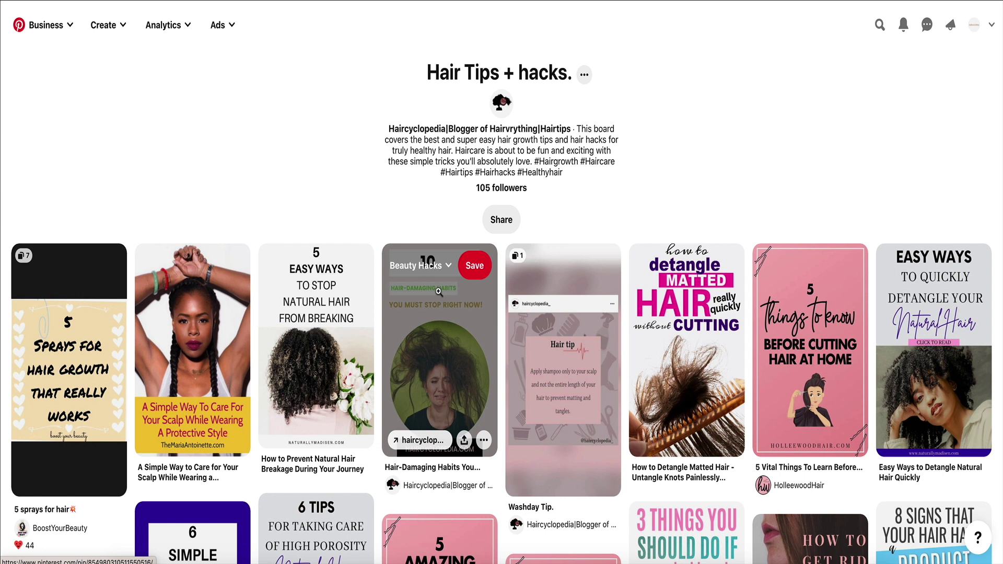
pyautogui.moveTo(427, 70); pyautogui.dragTo(549, 68)
pyautogui.click(579, 135)
pyautogui.moveTo(388, 129); pyautogui.dragTo(600, 175)
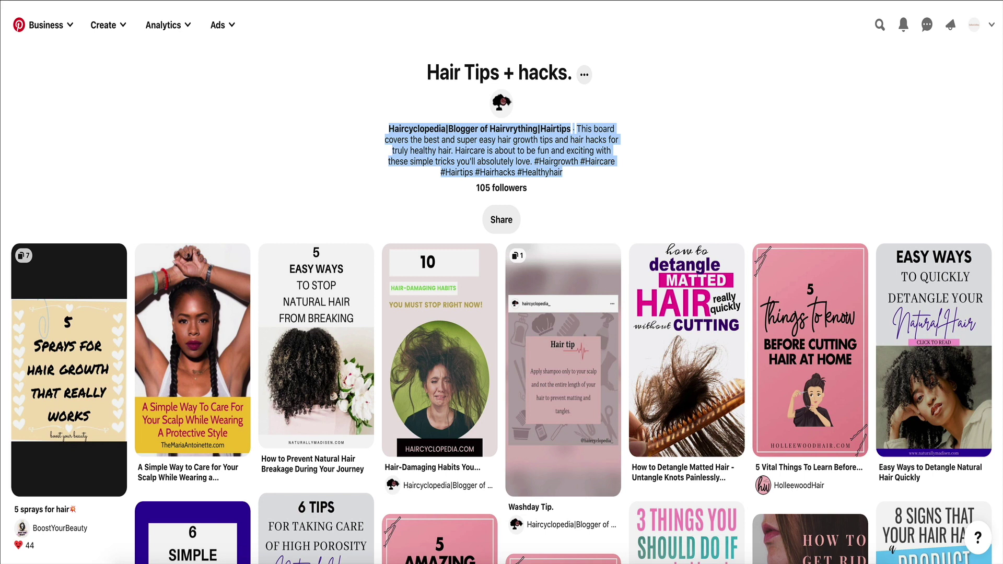
pyautogui.hotkey('alt', 'Left')
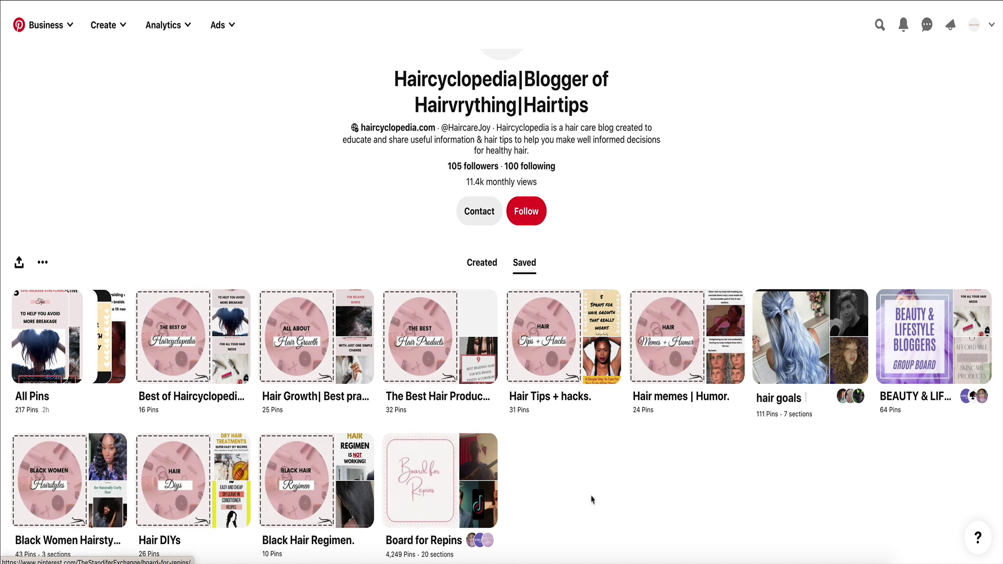
# - Switch to Notes, append "add 5 more boards" to the end of the Boards item, and return to the Pinterest profile
pyautogui.click(410, 561)
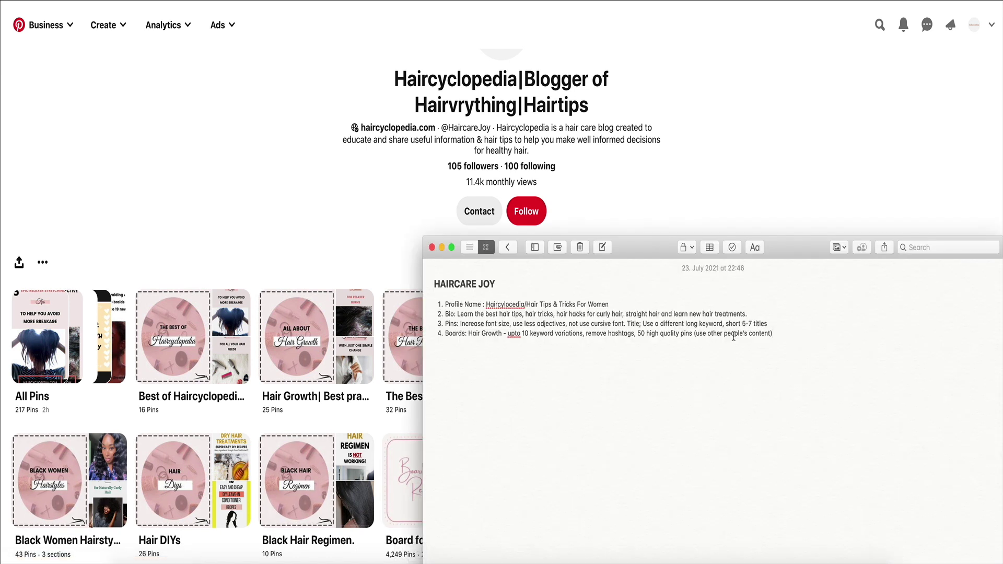
pyautogui.press('Return')
pyautogui.write(',')
pyautogui.press('BackSpace')
pyautogui.press('BackSpace')
pyautogui.press('BackSpace')
pyautogui.write('add 5 more boards')
pyautogui.click(689, 203)
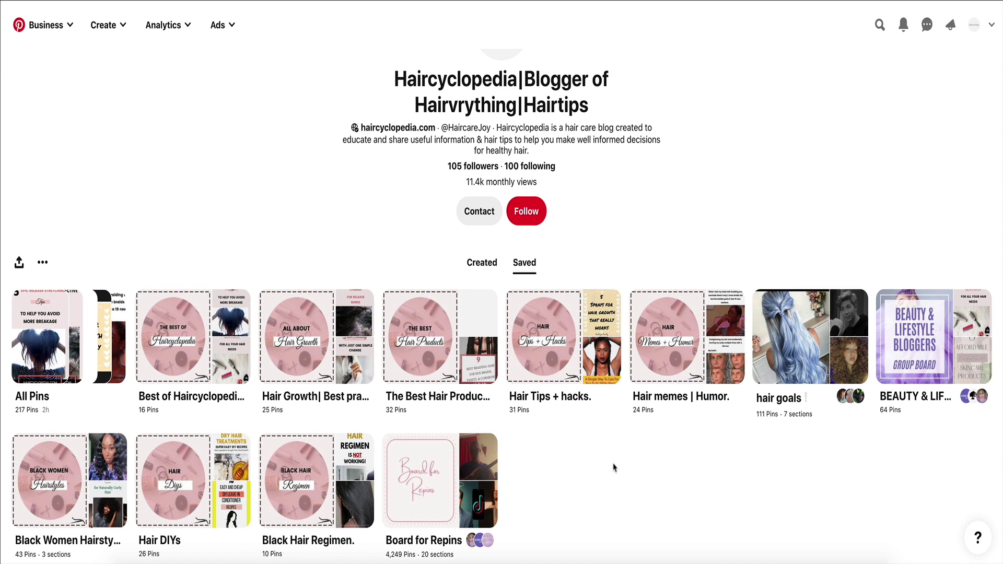
# - Open All Pins and view the "25 Must-Have Hair Tools" and "Stop Unbearable Hair Shedding" pins, returning to the overview after each
pyautogui.click(36, 321)
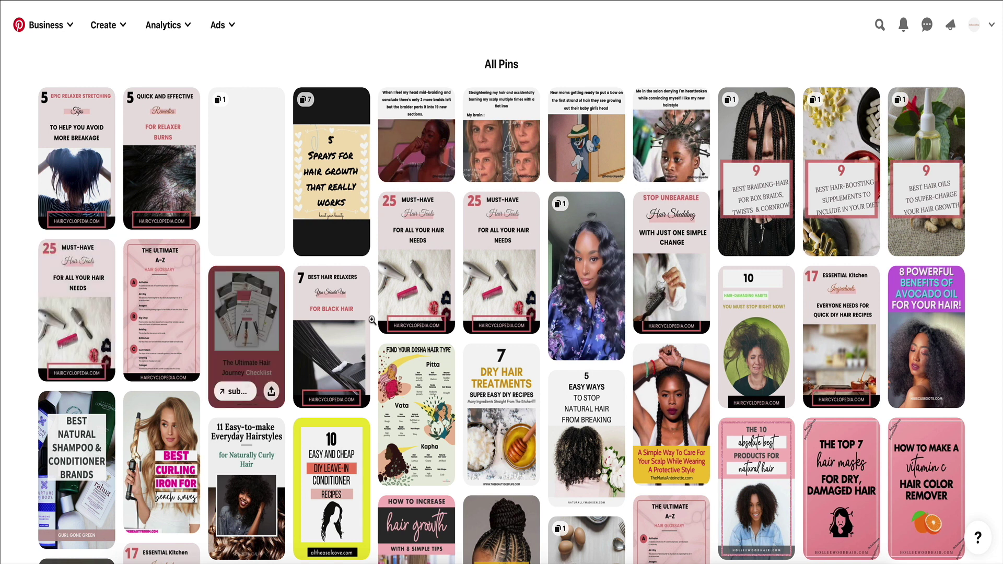
pyautogui.click(422, 288)
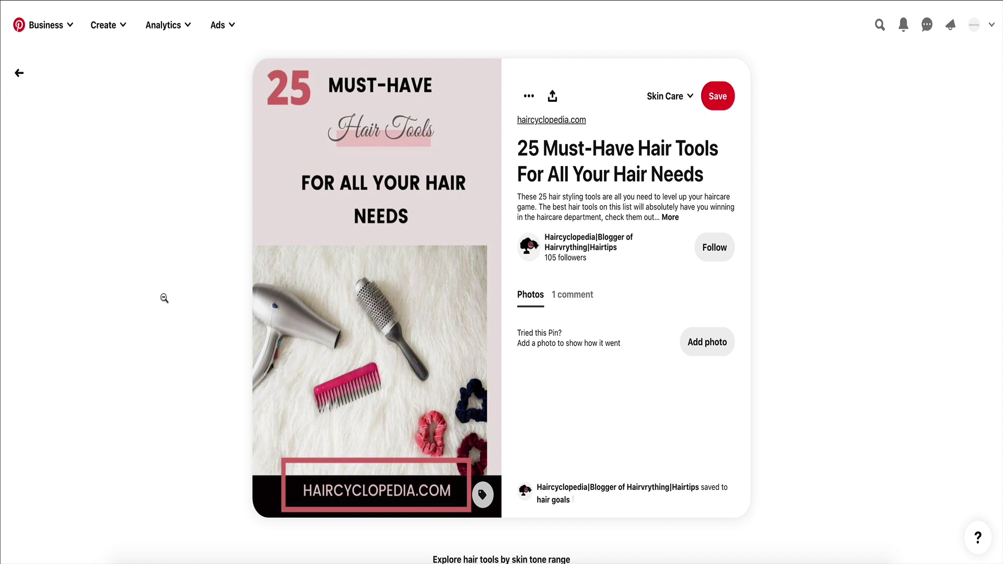
pyautogui.click(19, 73)
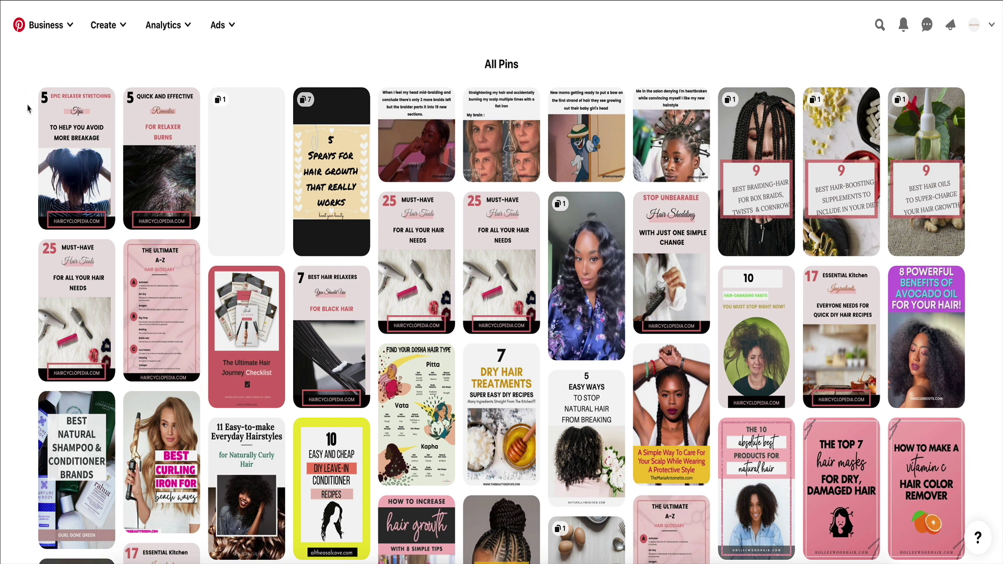
pyautogui.click(668, 279)
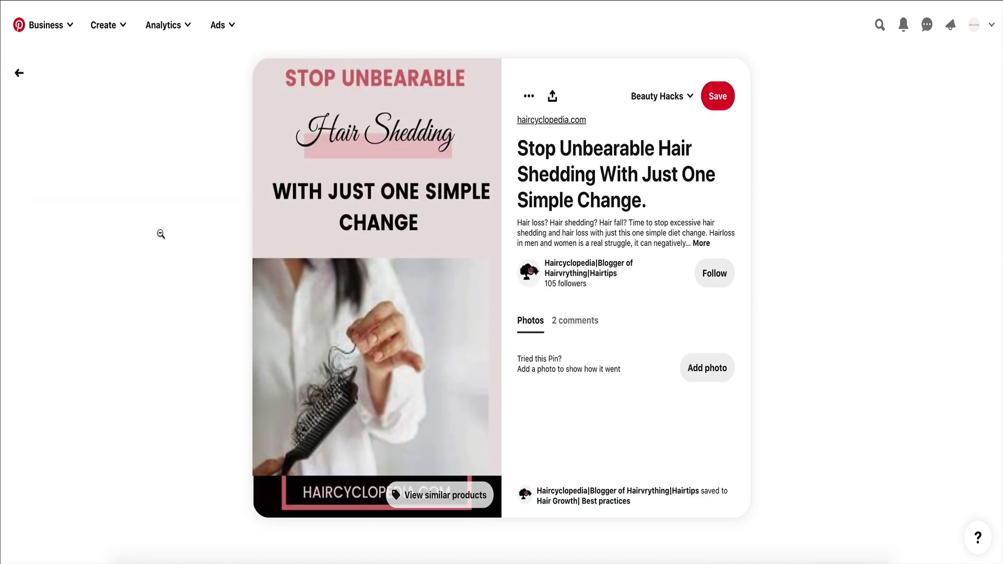
pyautogui.click(19, 72)
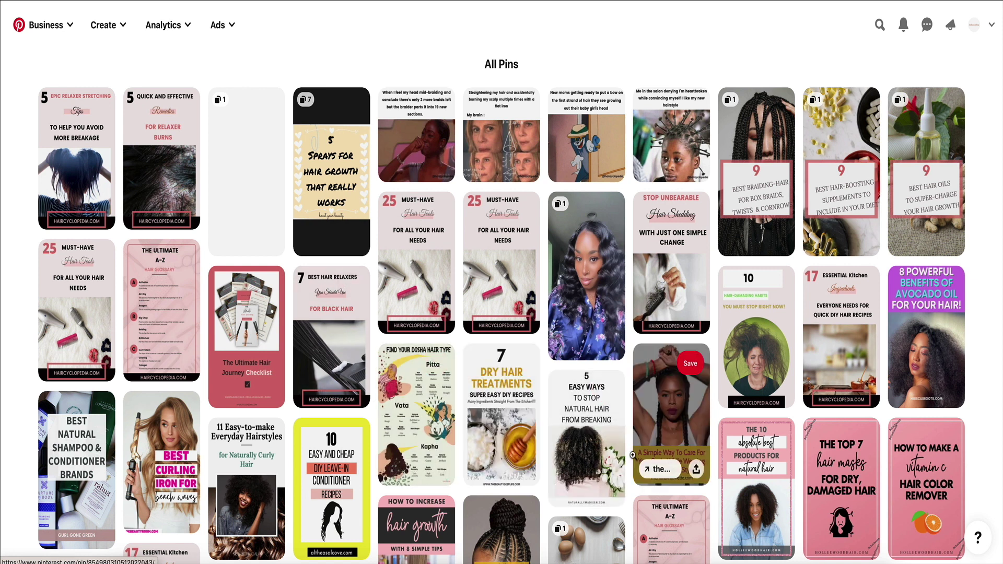
# - Browse further through All Pins, check the "How to Increase Hair Growth with 8 Simple Tips" pin, and return to the saved boards
pyautogui.scroll(-3, 633, 456)
pyautogui.scroll(-1, 633, 456)
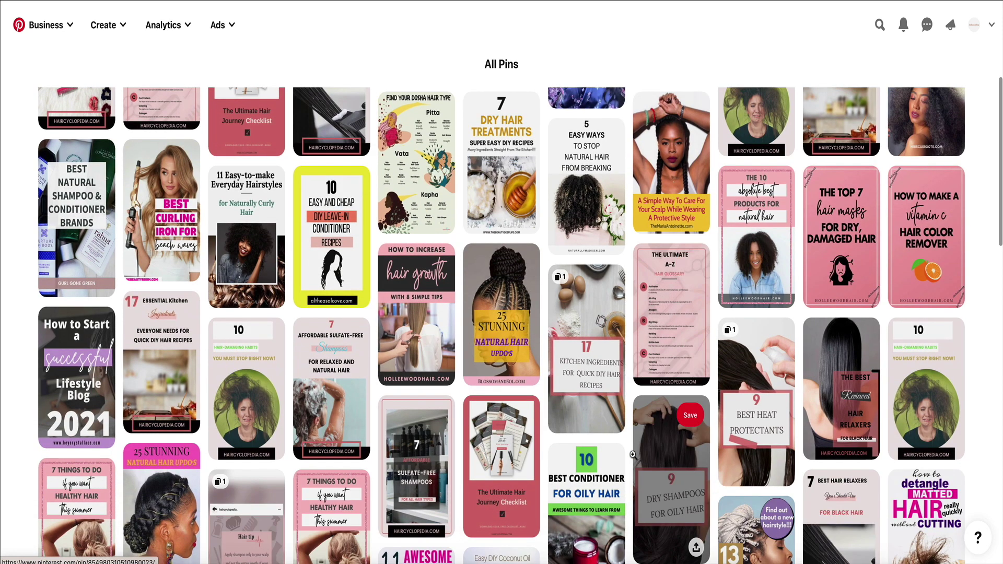
pyautogui.scroll(-2, 388, 266)
pyautogui.click(387, 266)
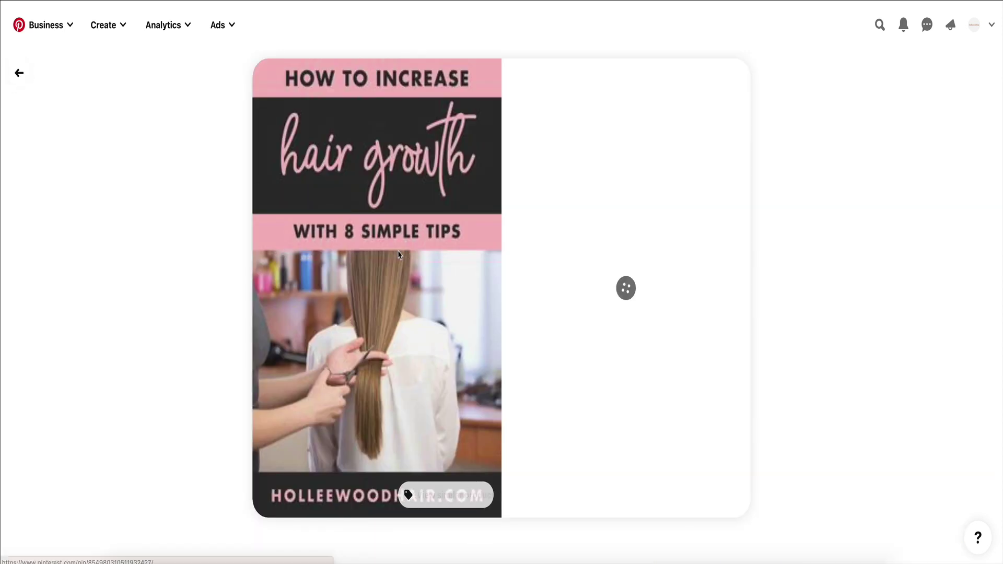
pyautogui.click(18, 79)
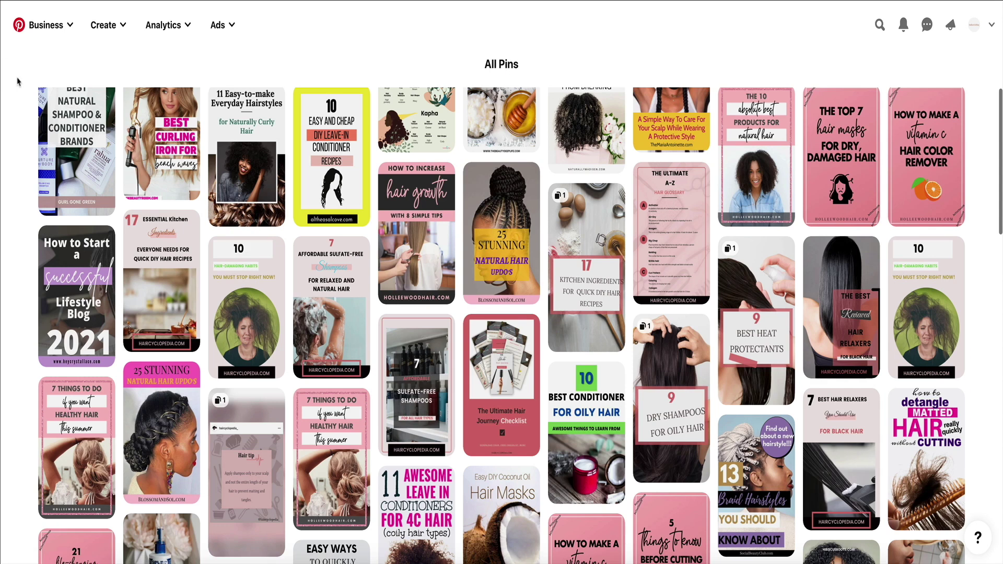
pyautogui.scroll(-3, 264, 324)
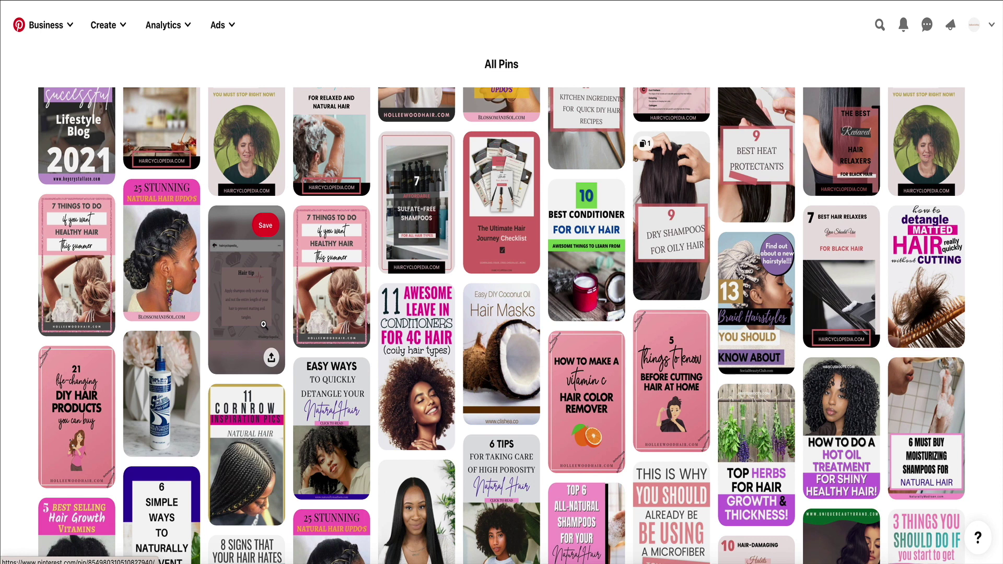
pyautogui.scroll(-3, 264, 324)
pyautogui.scroll(6, 139, 268)
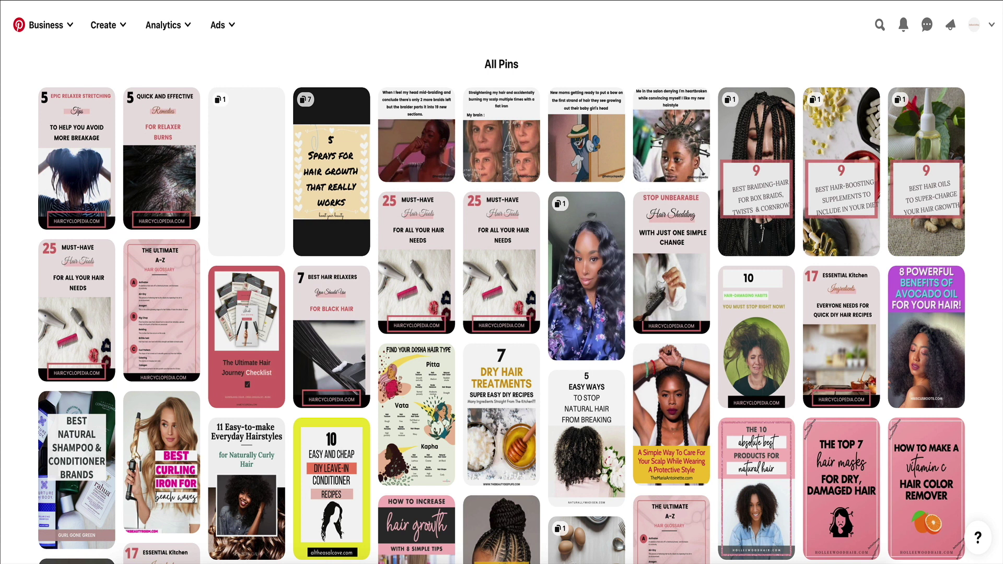
pyautogui.hotkey('alt', 'Left')
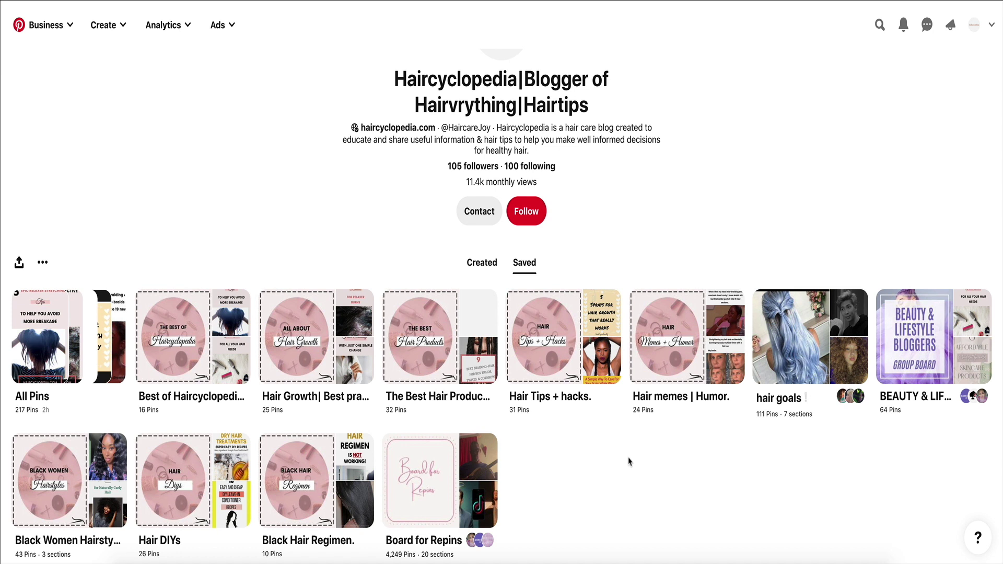
# - Switch to the HAIRCARE JOY note, move its window higher, and review the Profile Name and Bio items by highlighting the bio text
pyautogui.press('super+Tab')
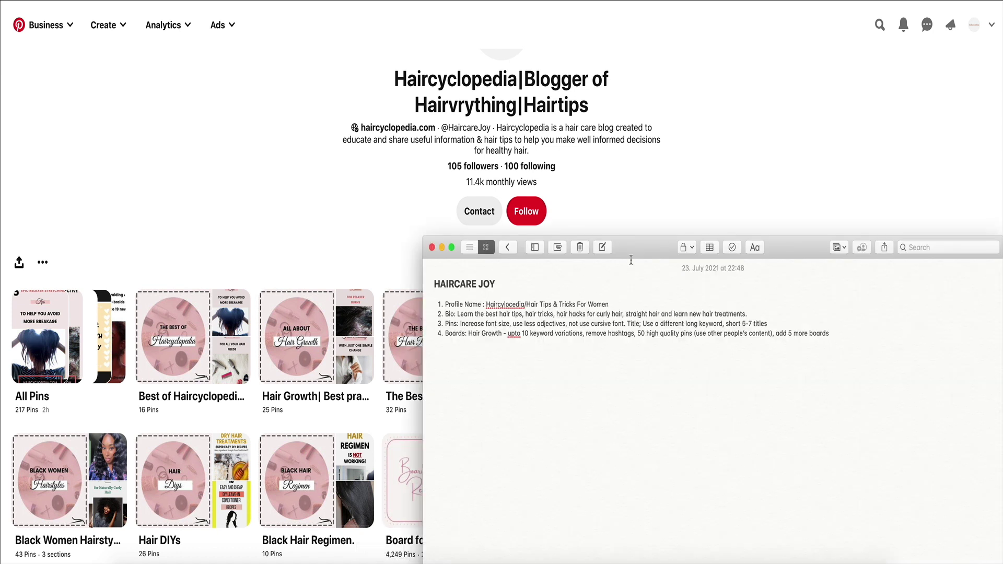
pyautogui.moveTo(643, 246); pyautogui.dragTo(643, 148)
pyautogui.click(634, 205)
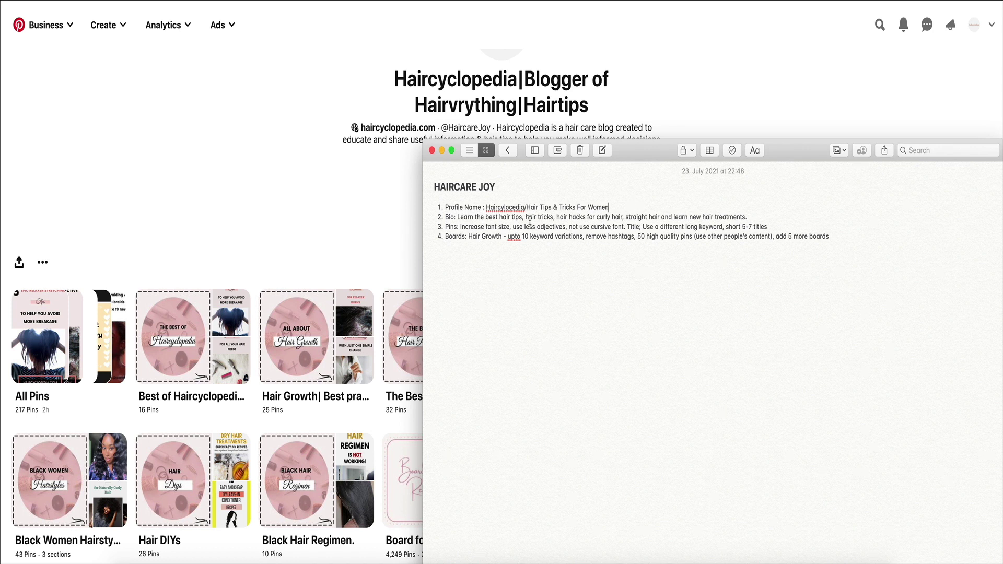
pyautogui.moveTo(485, 217); pyautogui.dragTo(748, 213)
pyautogui.click(744, 227)
# - Go over the Pins and Boards items in the note, highlighting key parts such as "50 high quality pins"
pyautogui.moveTo(508, 227); pyautogui.dragTo(485, 228)
pyautogui.click(543, 225)
pyautogui.click(516, 236)
pyautogui.moveTo(634, 236); pyautogui.dragTo(599, 238)
pyautogui.click(676, 234)
pyautogui.moveTo(636, 236); pyautogui.dragTo(691, 237)
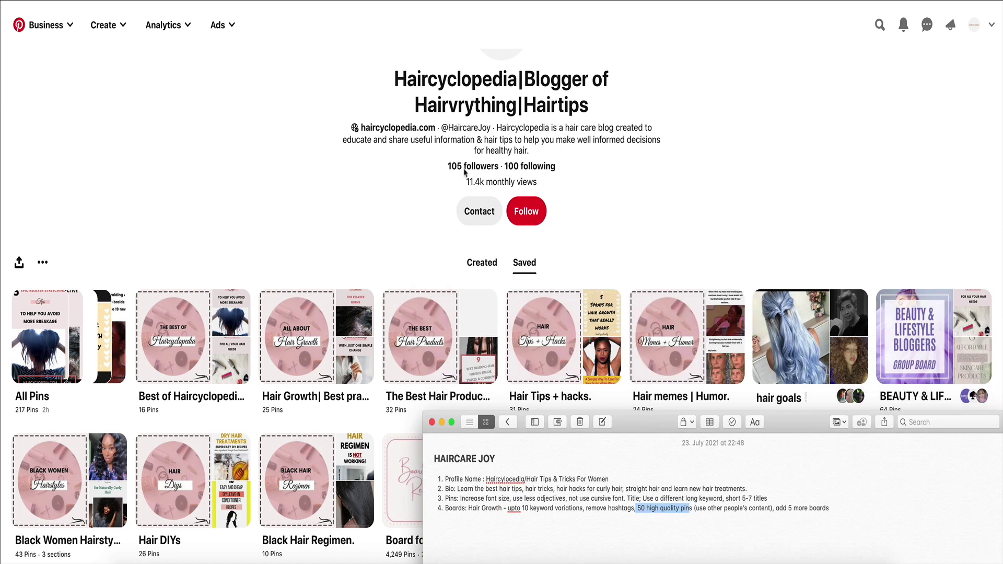
# - Move the note window higher over the profile, highlight "add 5 more boards" for review, and minimize the note
pyautogui.moveTo(820, 423); pyautogui.dragTo(776, 267)
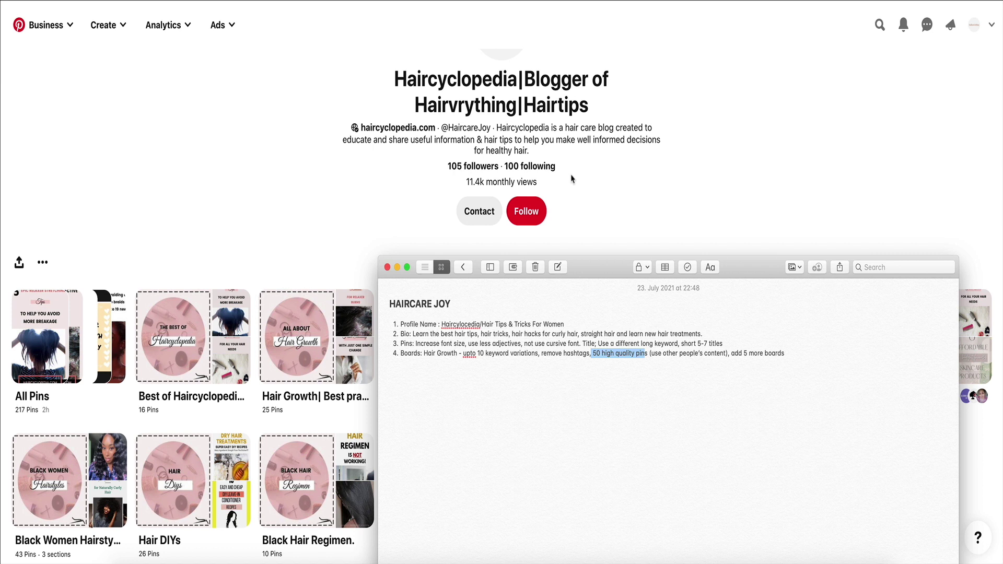
pyautogui.moveTo(762, 275); pyautogui.dragTo(735, 195)
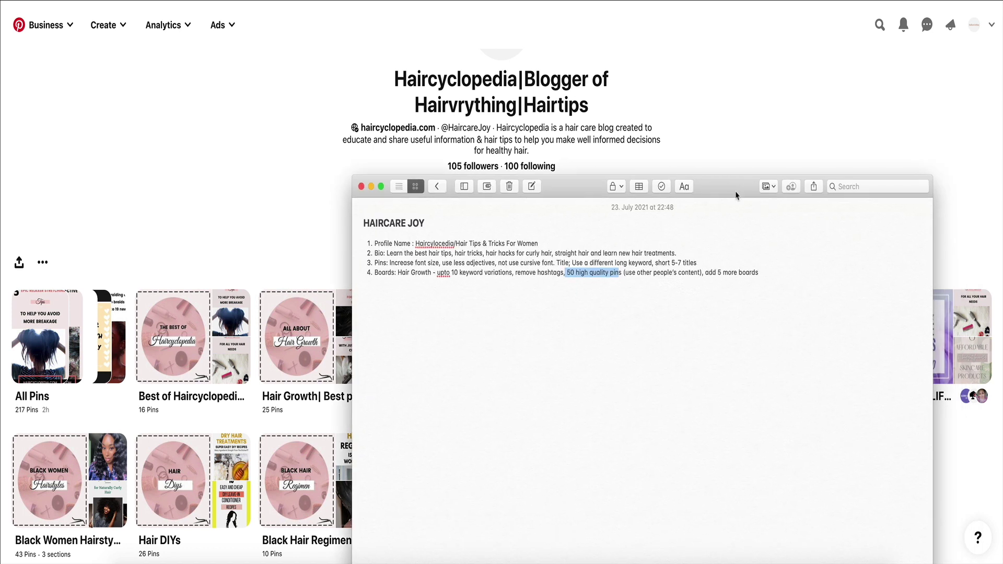
pyautogui.moveTo(757, 271); pyautogui.dragTo(704, 268)
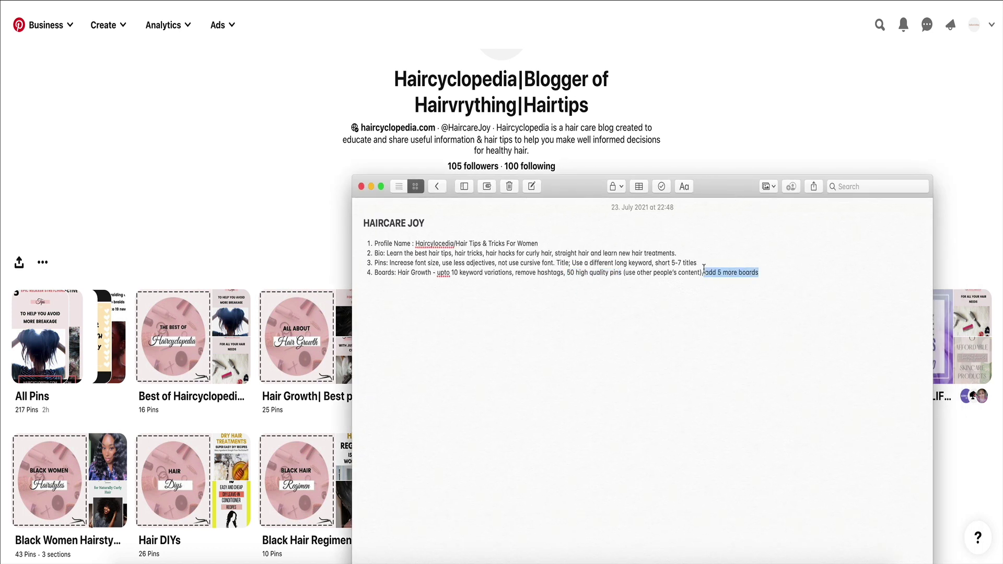
pyautogui.click(370, 187)
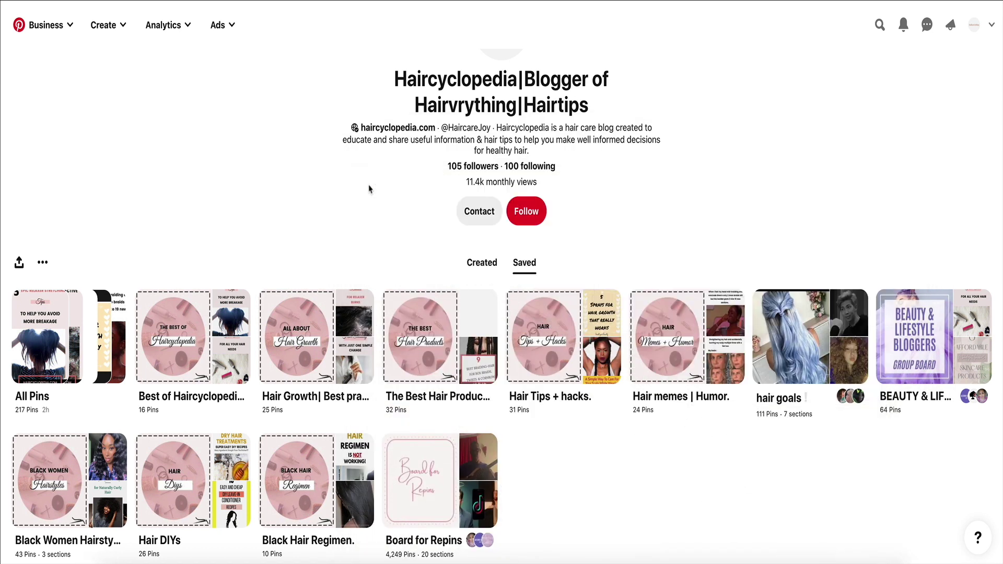